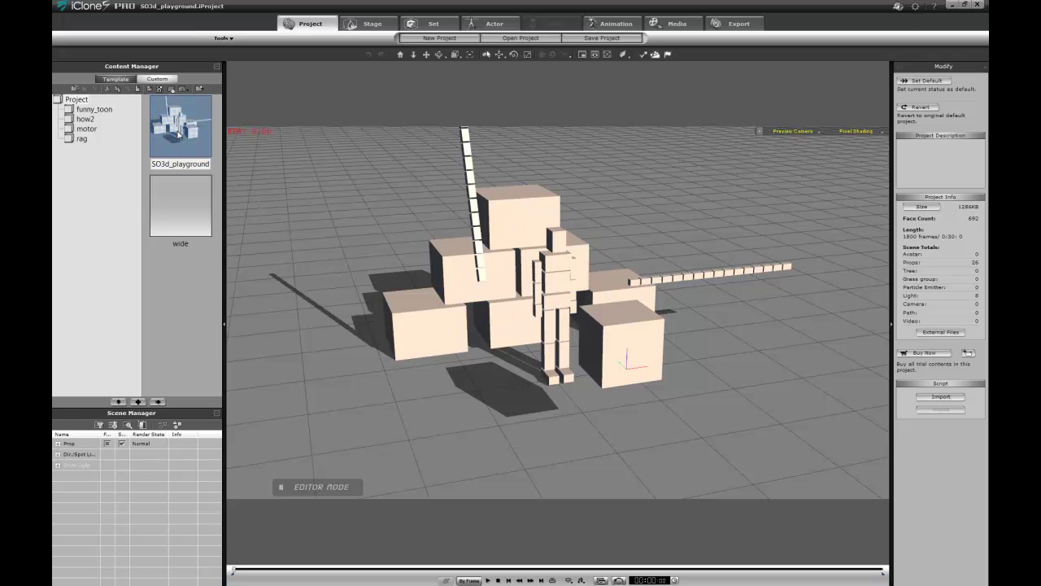
# Step: Raise the block figure by its pelvis to about Z 202 and lower it back to about Z 114
pyautogui.moveTo(511, 183); pyautogui.dragTo(577, 254, button='middle')
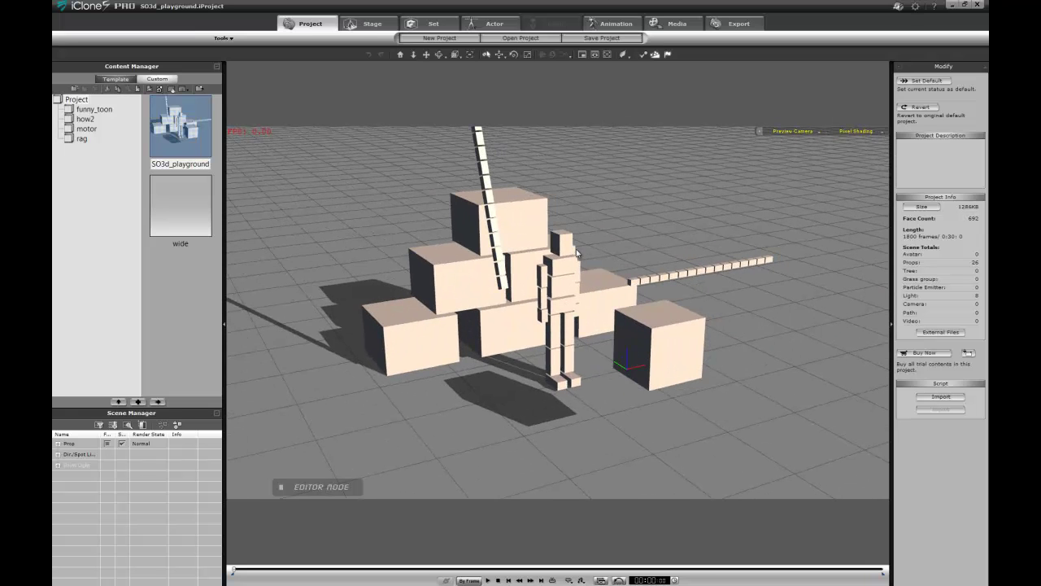
pyautogui.click(564, 309)
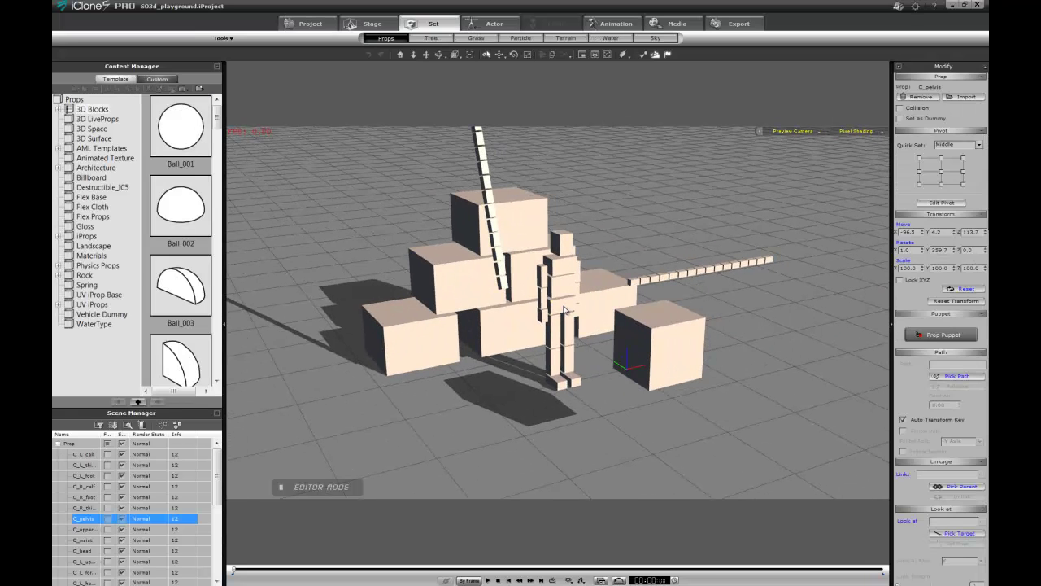
pyautogui.press('w')
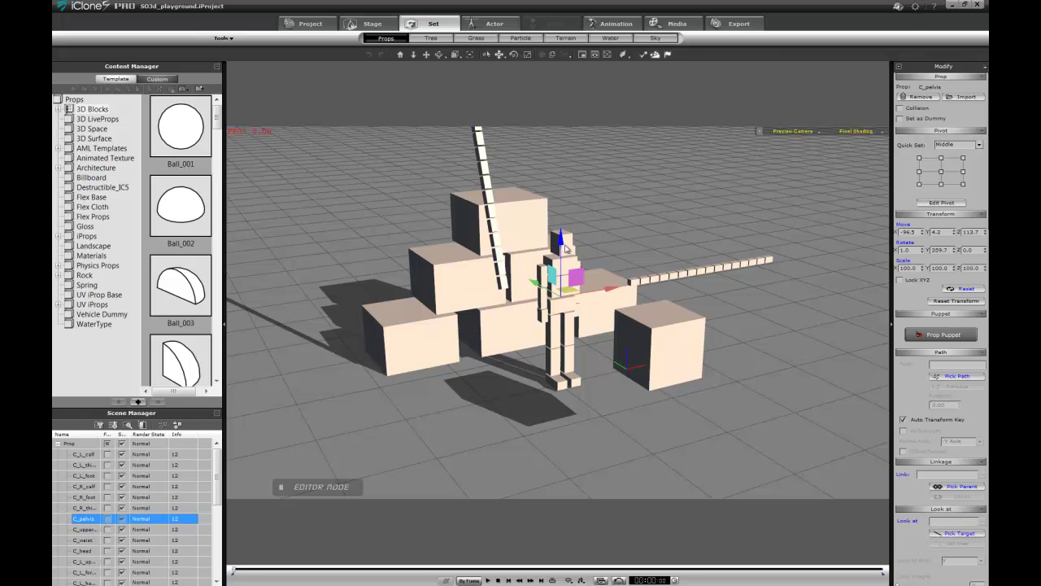
pyautogui.moveTo(561, 242); pyautogui.dragTo(562, 169)
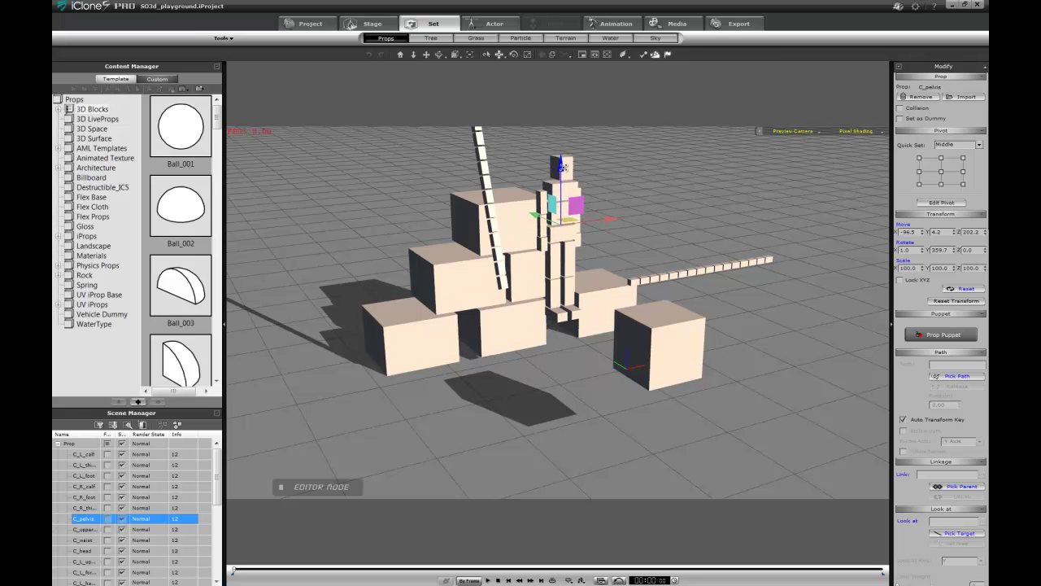
pyautogui.moveTo(561, 168); pyautogui.dragTo(606, 205, button='middle')
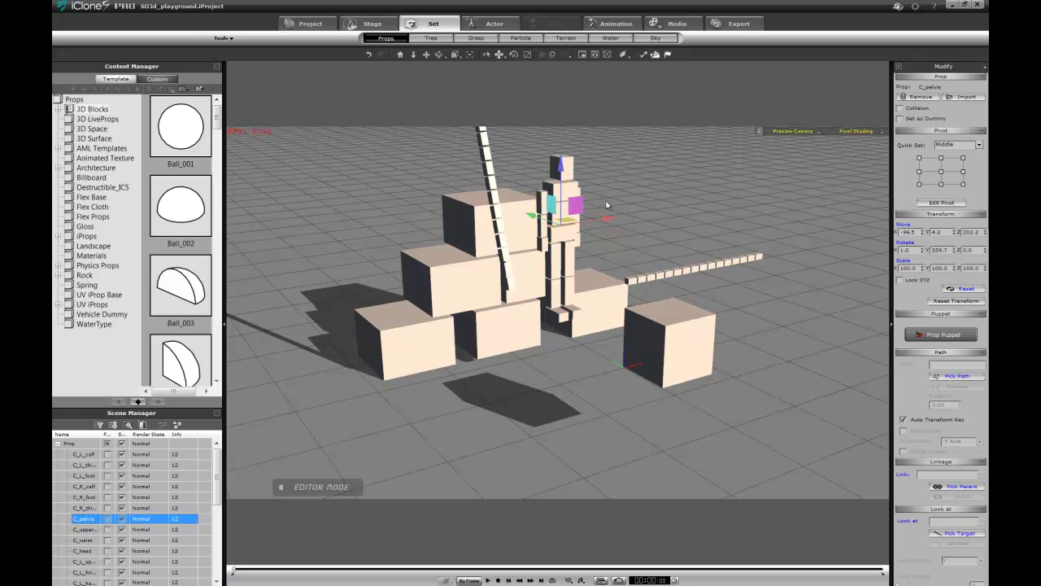
pyautogui.moveTo(562, 168); pyautogui.dragTo(566, 243)
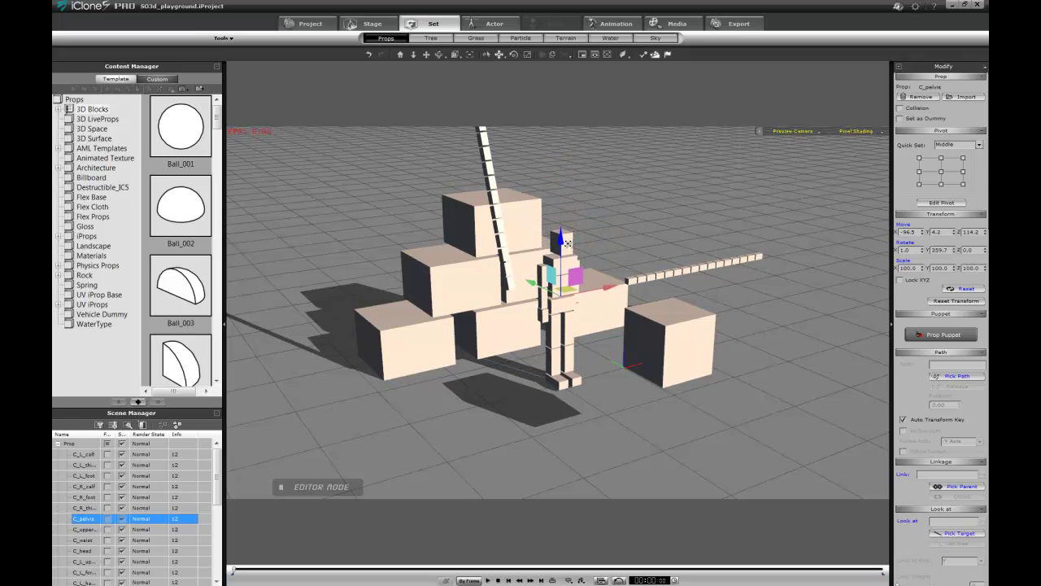
# Step: Add the G5 character Chuck to the scene and shift him along X to about -98, onto the block figure
pyautogui.moveTo(567, 243); pyautogui.dragTo(442, 337, button='middle')
pyautogui.click(494, 22)
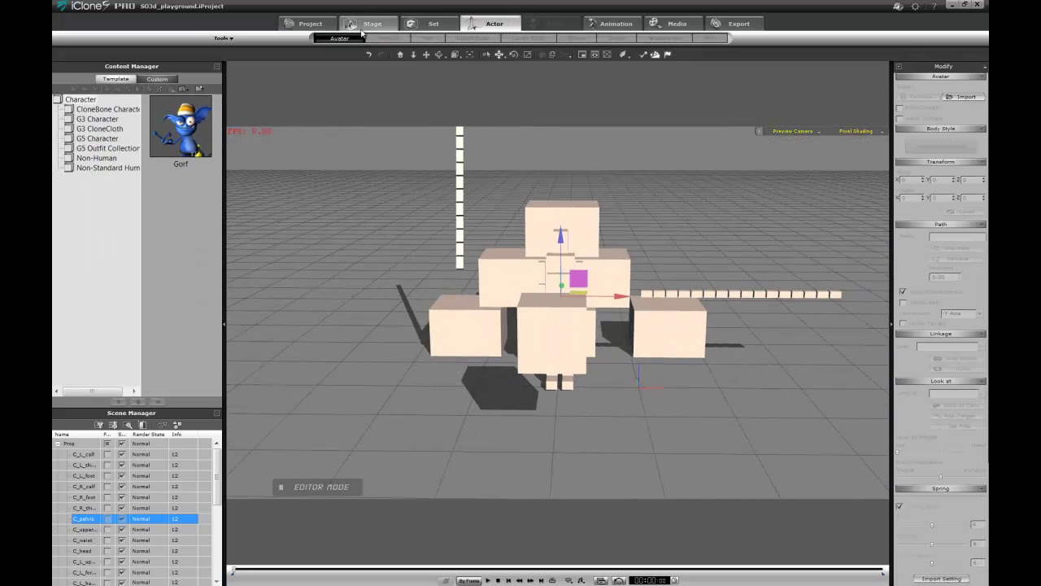
pyautogui.click(101, 138)
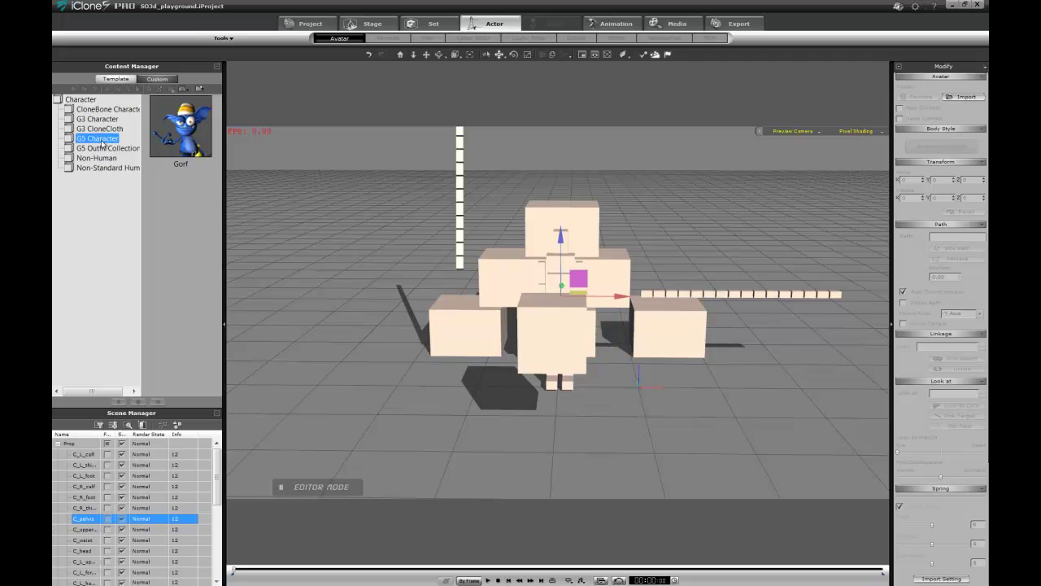
pyautogui.doubleClick(174, 138)
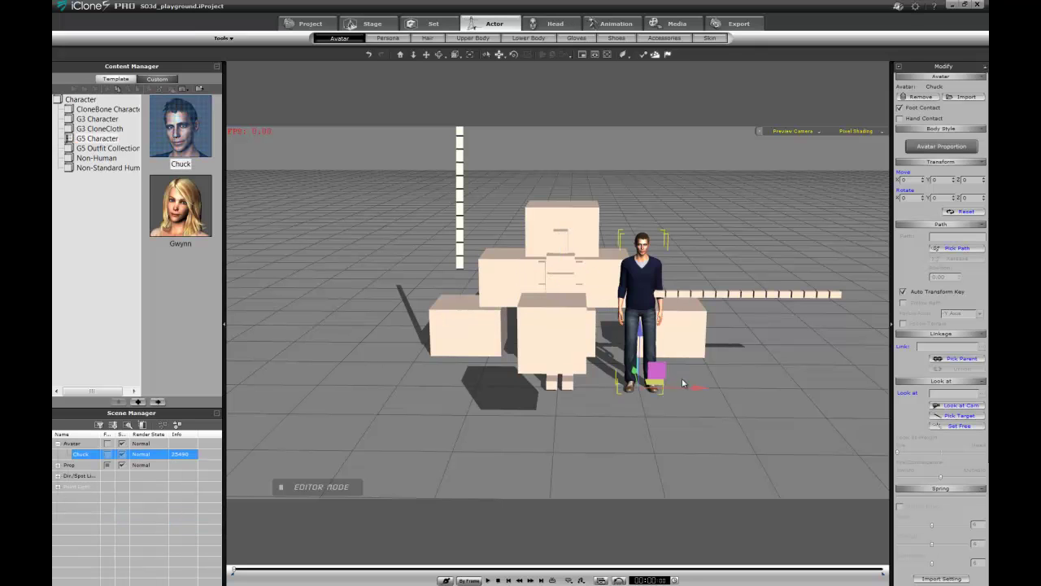
pyautogui.moveTo(695, 388); pyautogui.dragTo(615, 383)
# Step: Compare Chuck's proportions with the block figure and align him with it along Y at about 3
pyautogui.moveTo(616, 379); pyautogui.dragTo(574, 210, button='middle')
pyautogui.scroll(5, 700, 336)
pyautogui.scroll(-1, 700, 337)
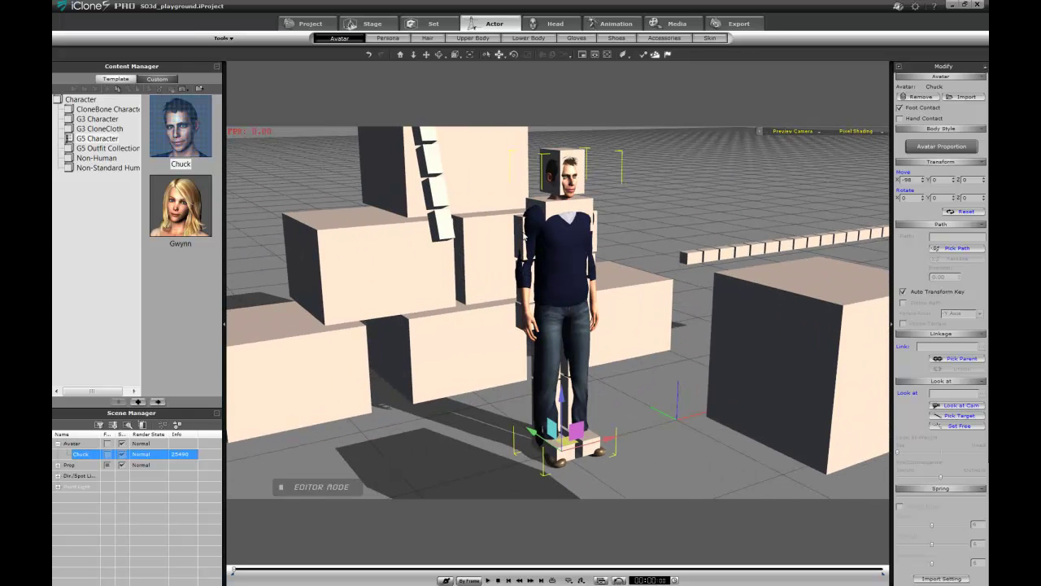
pyautogui.moveTo(572, 255); pyautogui.dragTo(662, 356, button='middle')
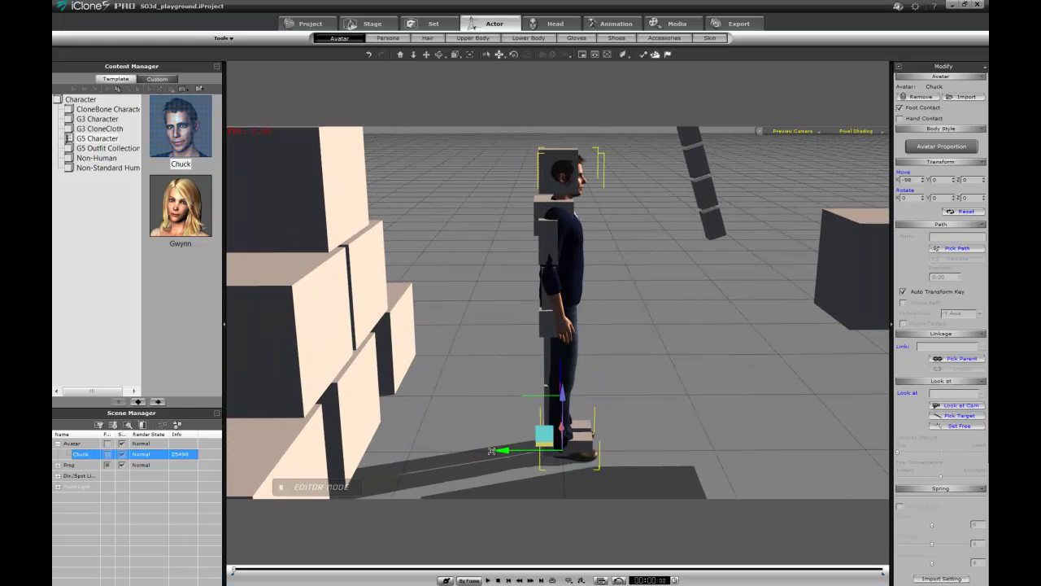
pyautogui.moveTo(509, 449); pyautogui.dragTo(502, 448)
pyautogui.moveTo(640, 457); pyautogui.dragTo(585, 336, button='middle')
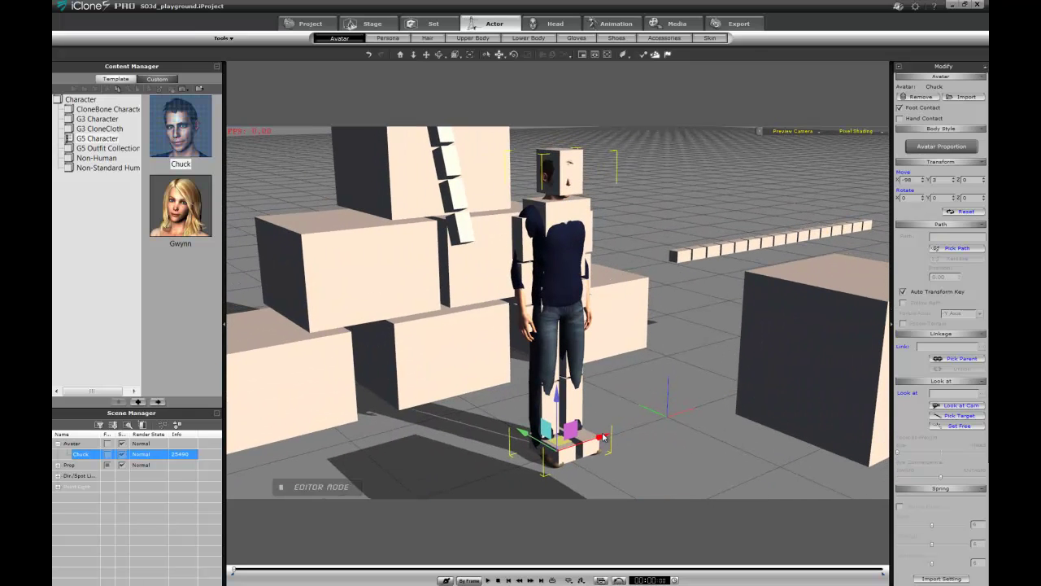
# Step: Move Chuck aside from the block figure to about X -183 and delete him from the scene
pyautogui.moveTo(602, 437); pyautogui.dragTo(490, 465)
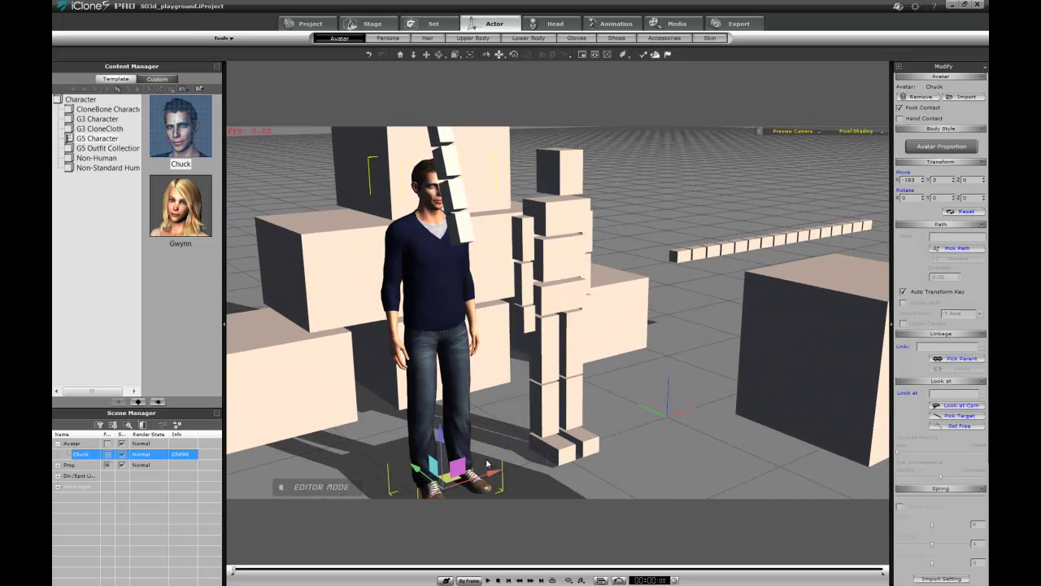
pyautogui.press('Delete')
pyautogui.scroll(-6, 581, 386)
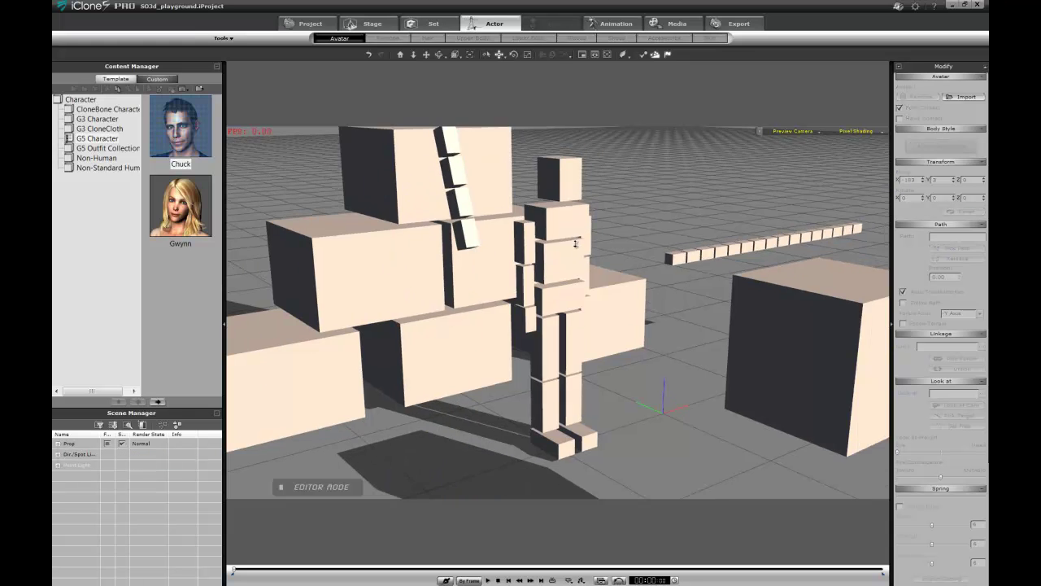
pyautogui.moveTo(581, 386); pyautogui.dragTo(588, 292, button='middle')
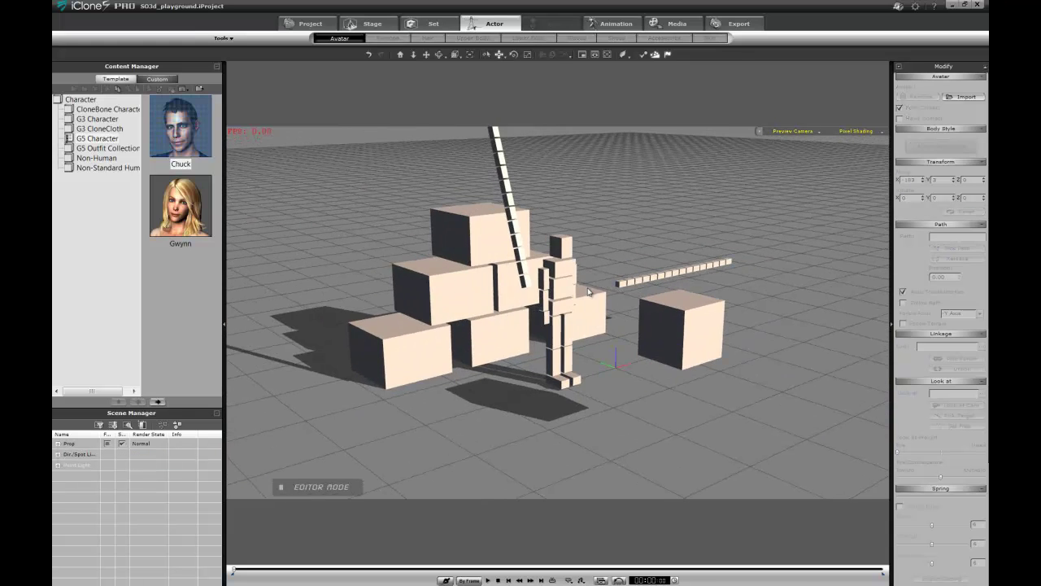
# Step: Select the loose box in front of the block figure and open Prop Puppet for it, keeping the dialog clear of the scene
pyautogui.click(673, 340)
pyautogui.moveTo(686, 348); pyautogui.dragTo(619, 333, button='middle')
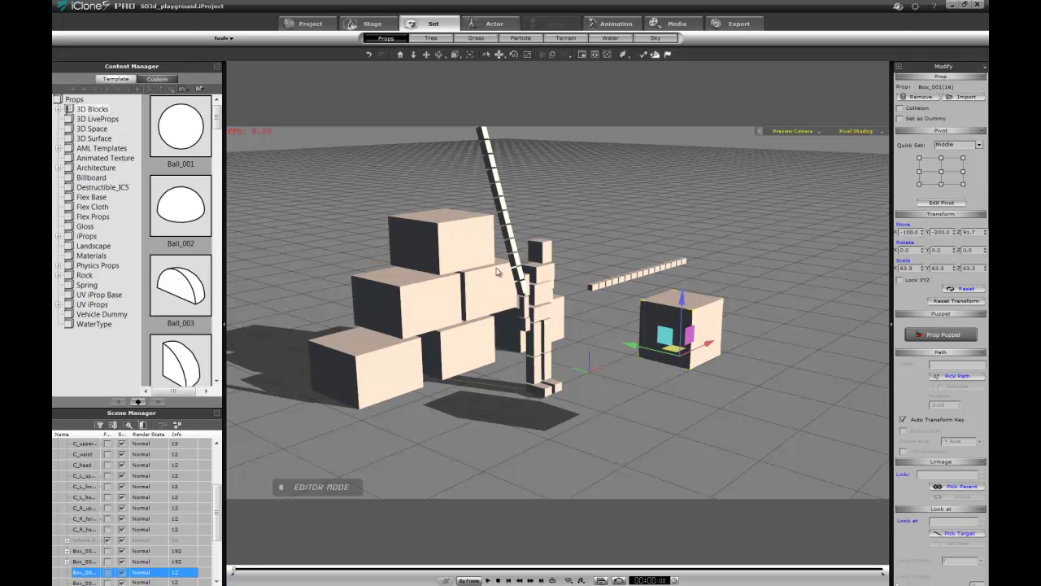
pyautogui.moveTo(846, 332); pyautogui.dragTo(786, 282, button='middle')
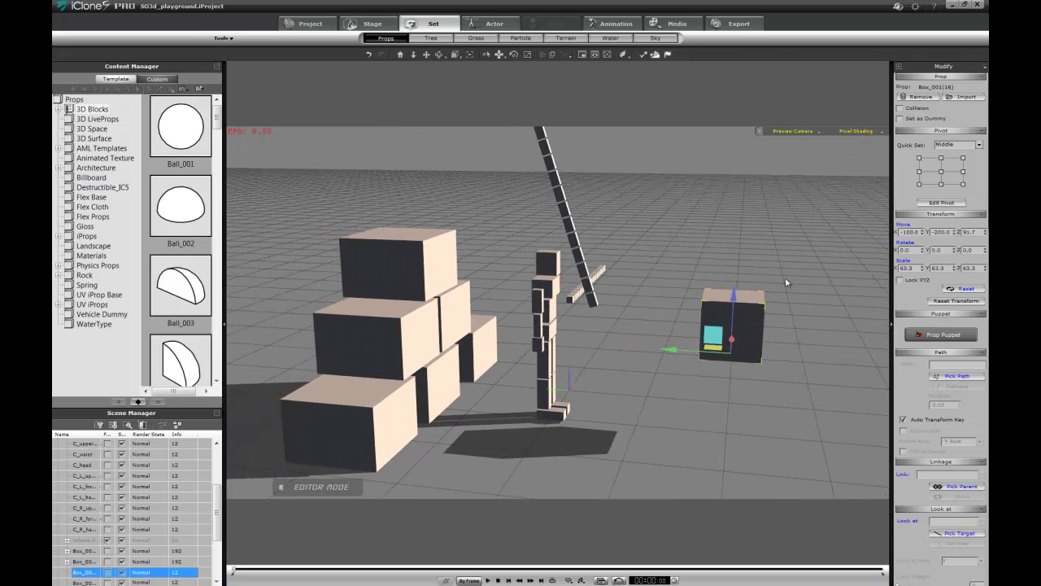
pyautogui.click(922, 336)
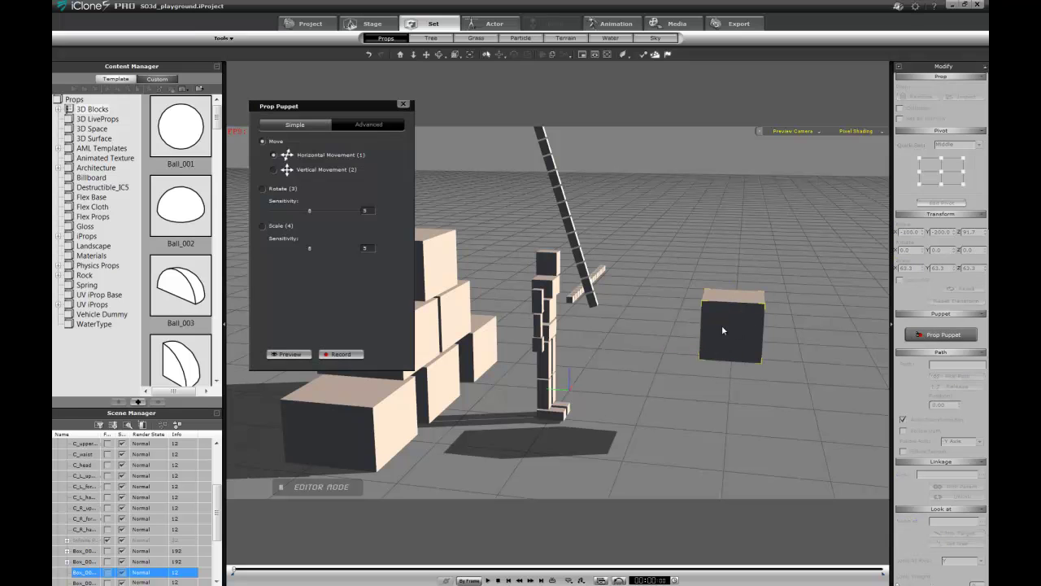
pyautogui.moveTo(350, 106); pyautogui.dragTo(237, 106)
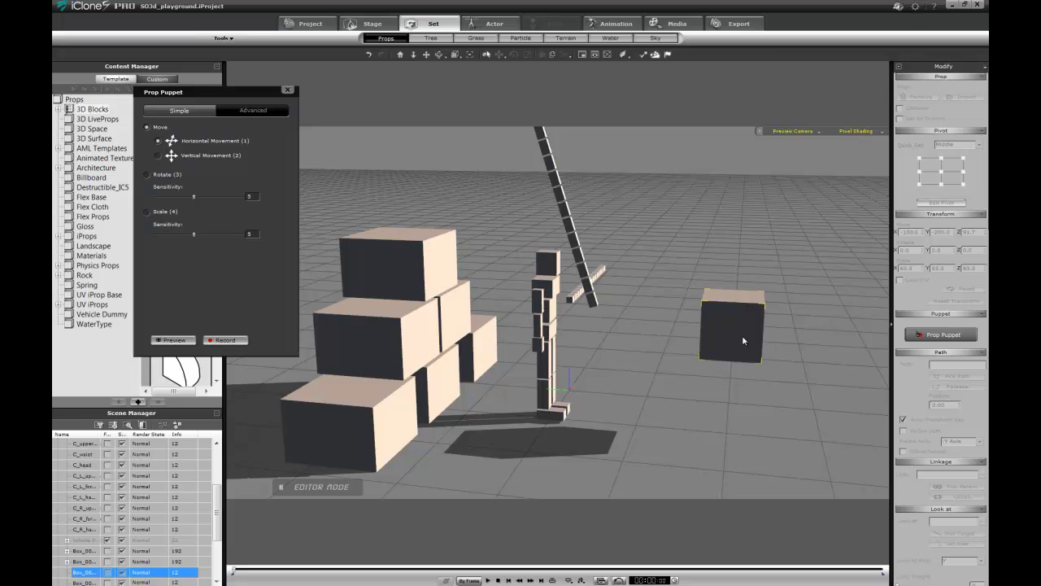
# Step: Preview Prop Puppet's horizontal movement twice, steering the box around the stacked boxes and the block figure
pyautogui.press('space')
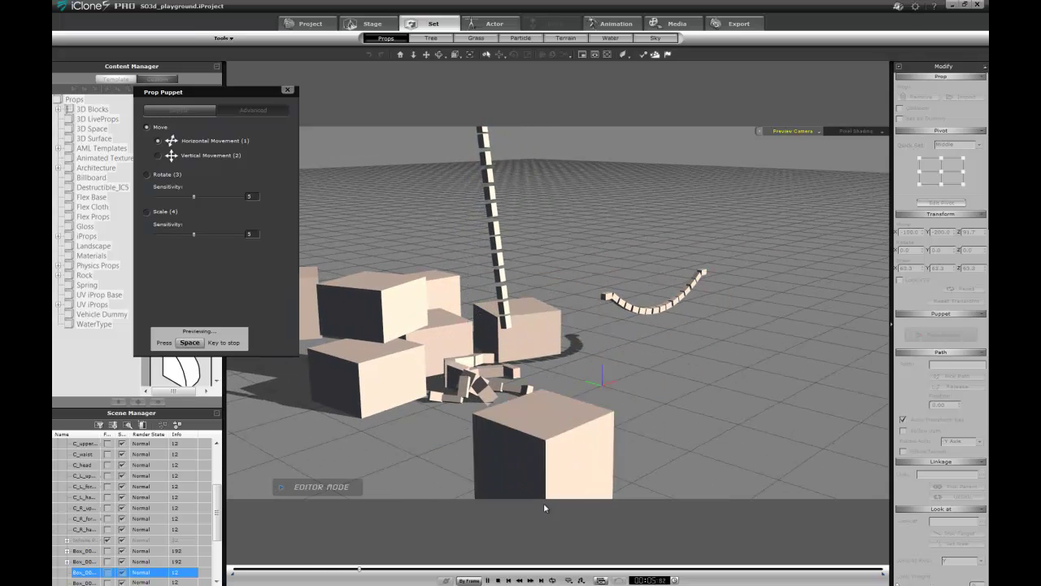
pyautogui.press('space')
pyautogui.press('space')
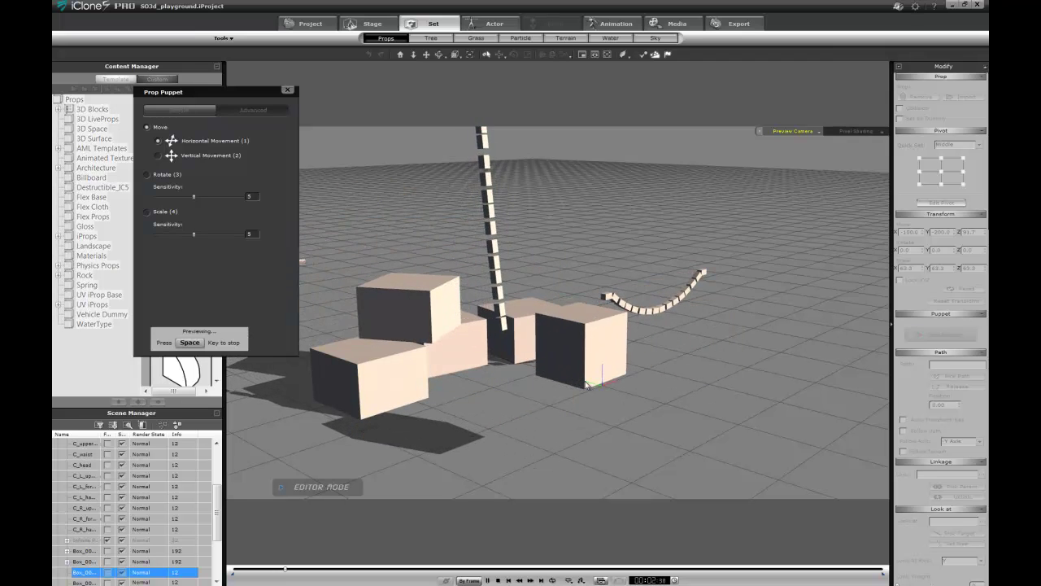
pyautogui.press('space')
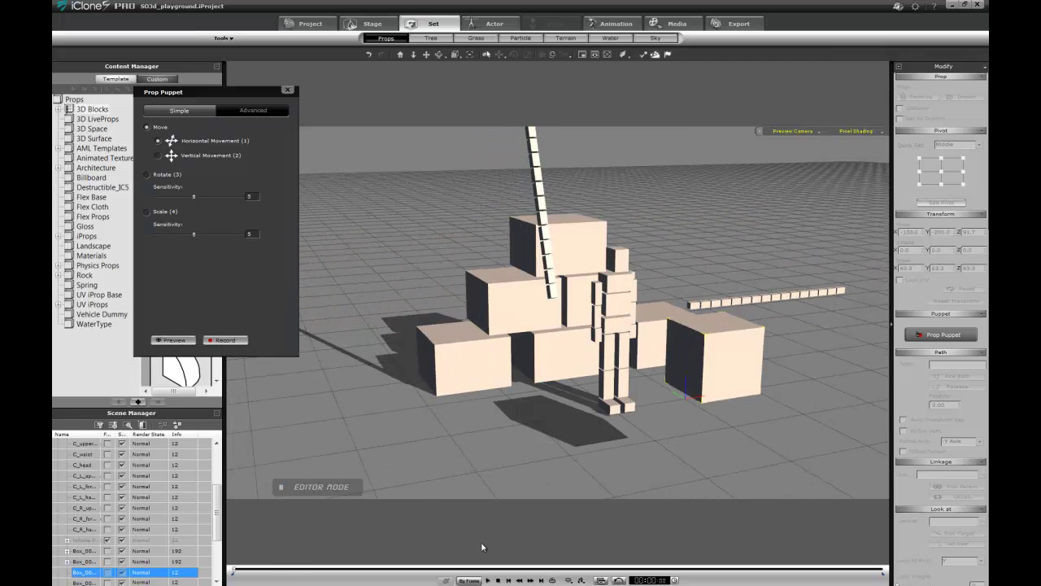
# Step: Switch playback to Realtime and preview the box's horizontal puppet movement
pyautogui.click(475, 579)
pyautogui.moveTo(517, 436); pyautogui.dragTo(593, 400, button='right')
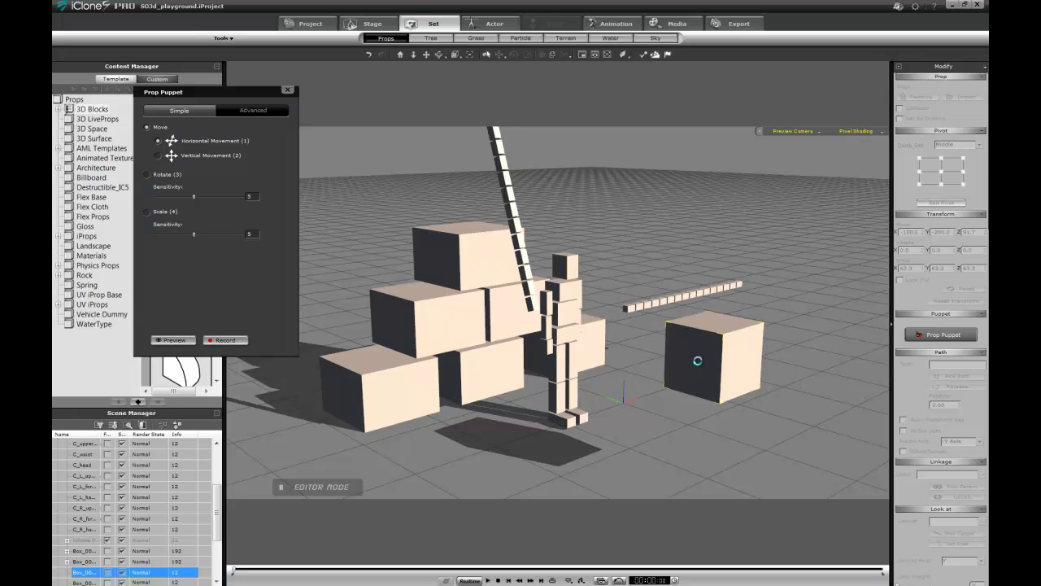
pyautogui.press('space')
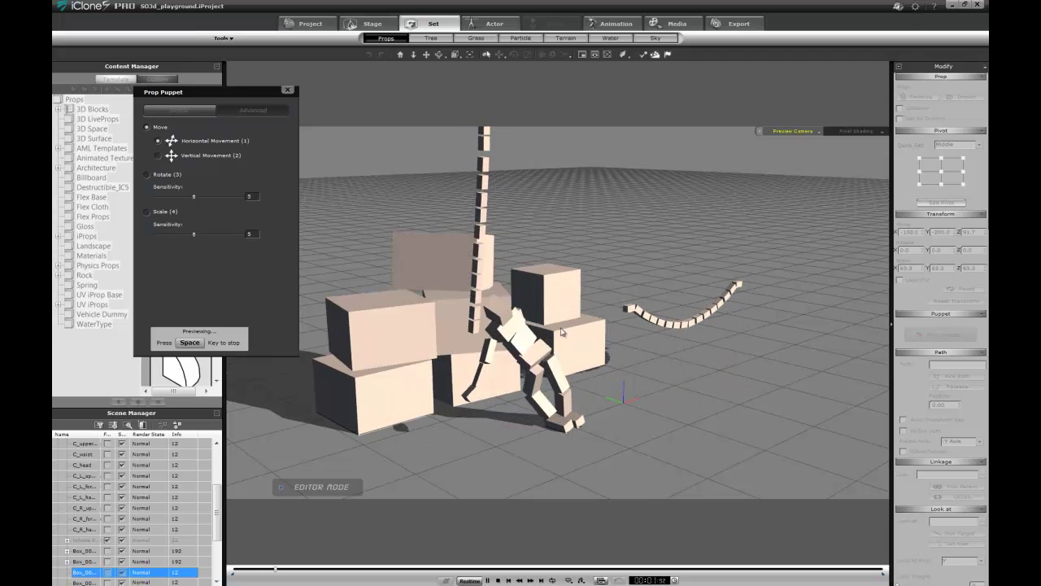
pyautogui.press('space')
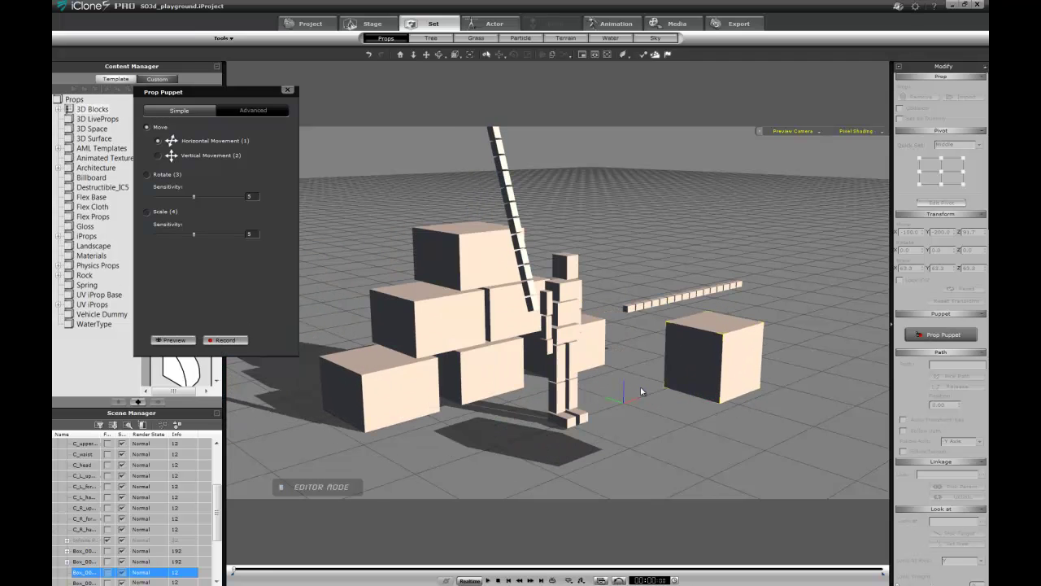
# Step: With playback set back to By Frame, preview the box's horizontal puppet movement from two viewing angles
pyautogui.press('space')
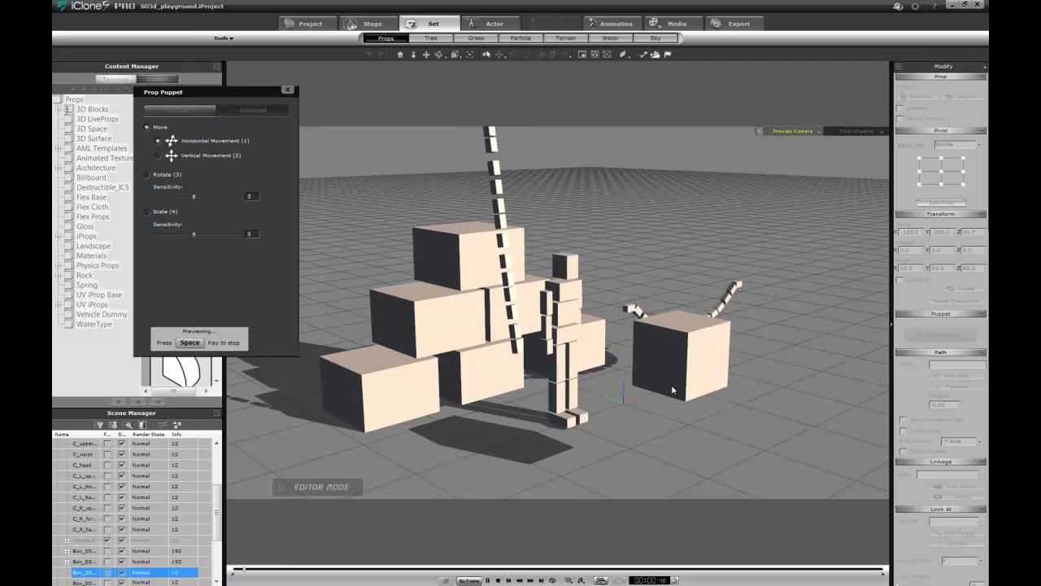
pyautogui.press('space')
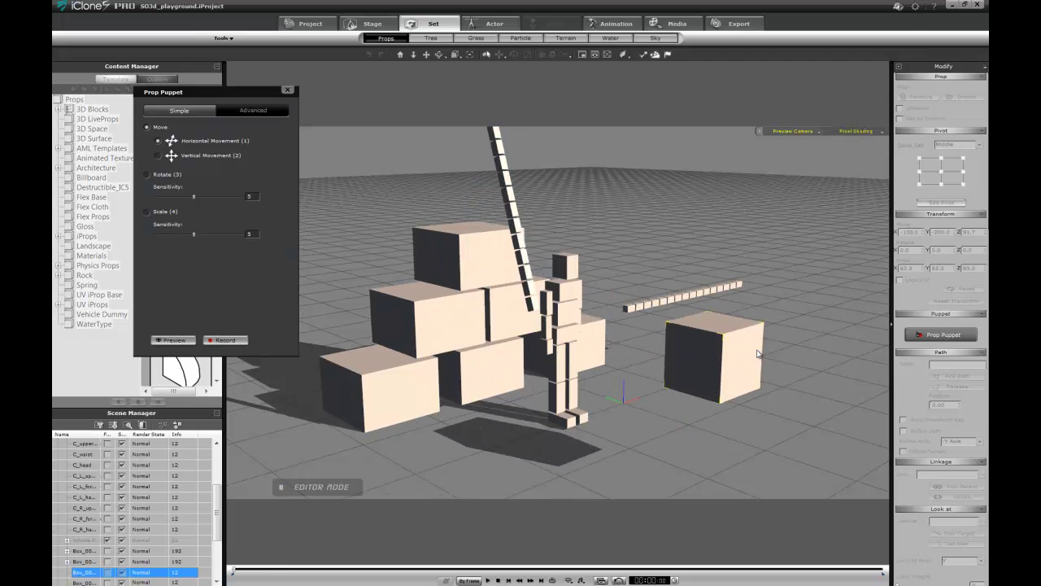
pyautogui.moveTo(735, 343); pyautogui.dragTo(562, 358, button='right')
pyautogui.press('space')
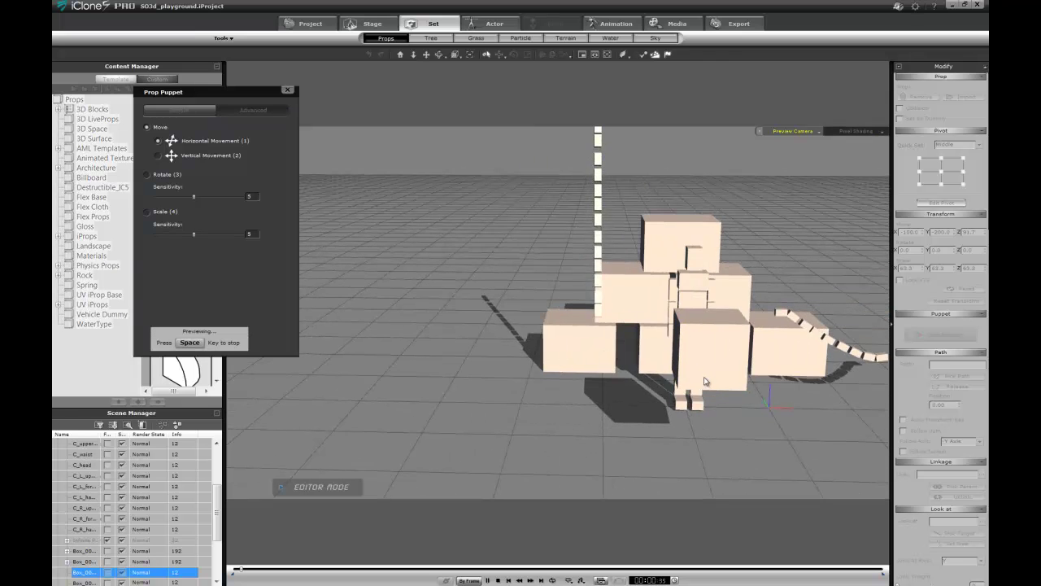
pyautogui.press('space')
# Step: Stretch the loose box upward to a Z scale of about 157 while Prop Puppet stays open
pyautogui.moveTo(700, 409); pyautogui.dragTo(806, 393, button='right')
pyautogui.click(691, 330)
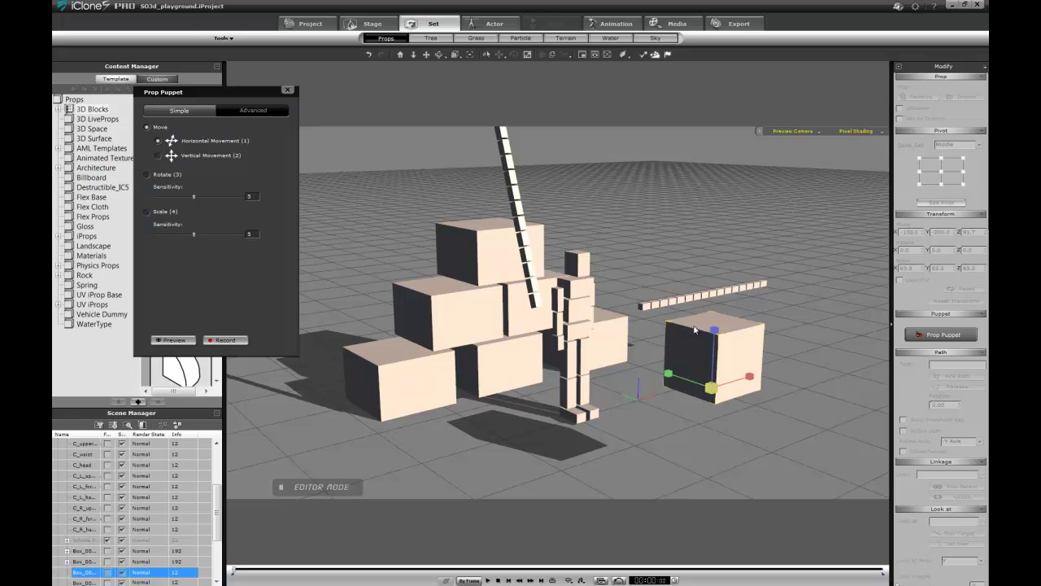
pyautogui.moveTo(714, 333); pyautogui.dragTo(731, 255)
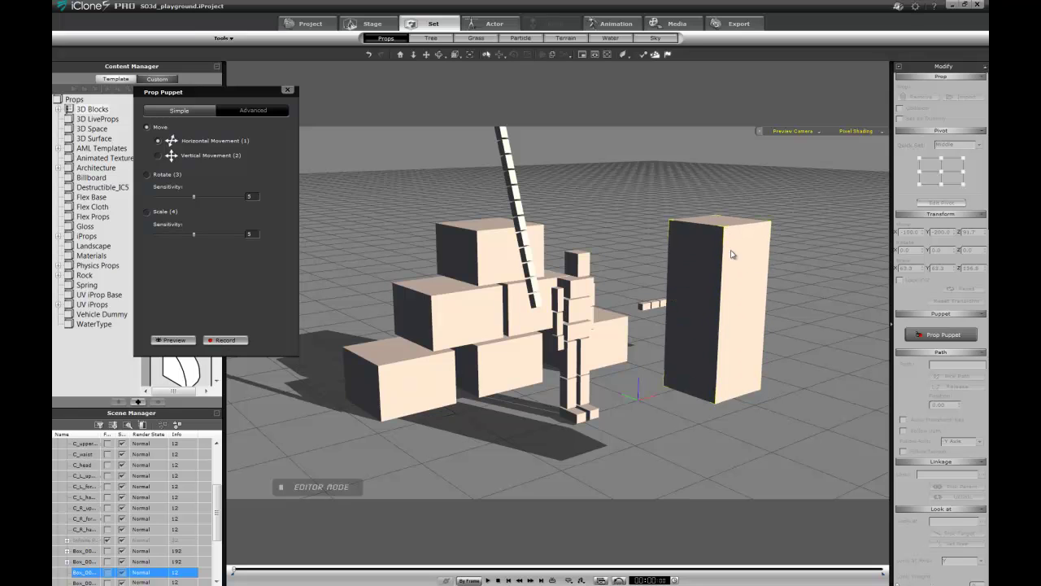
# Step: Widen the tall box to an X scale of about 132.4 and lower it to about Z 15.4
pyautogui.click(717, 387)
pyautogui.moveTo(743, 384); pyautogui.dragTo(712, 407)
pyautogui.press('q')
pyautogui.press('e')
pyautogui.press('r')
pyautogui.moveTo(746, 448); pyautogui.dragTo(756, 451)
pyautogui.press('q')
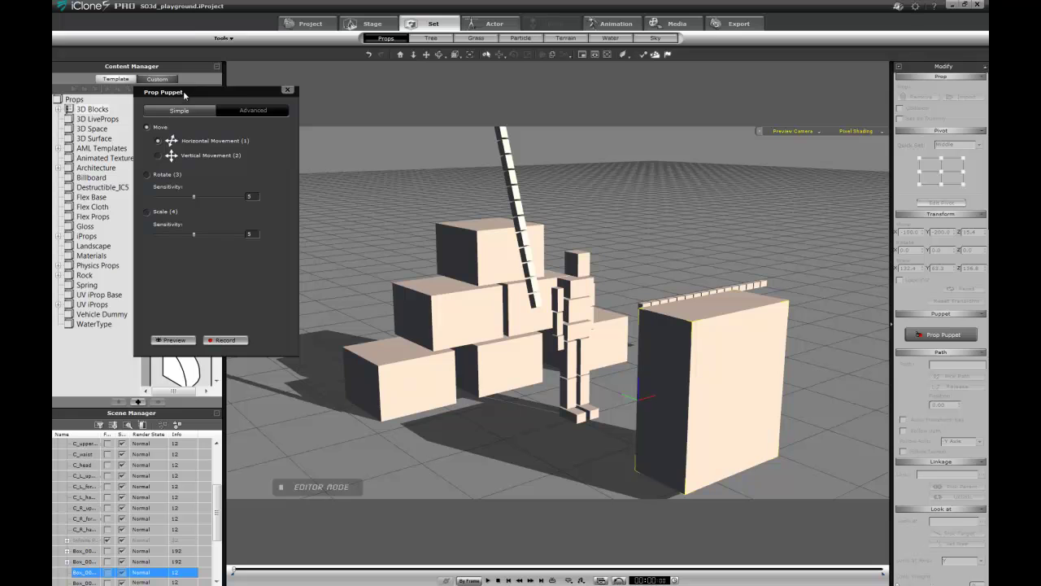
# Step: Close Prop Puppet and move the tall box along X to about -117
pyautogui.moveTo(184, 96); pyautogui.dragTo(283, 94)
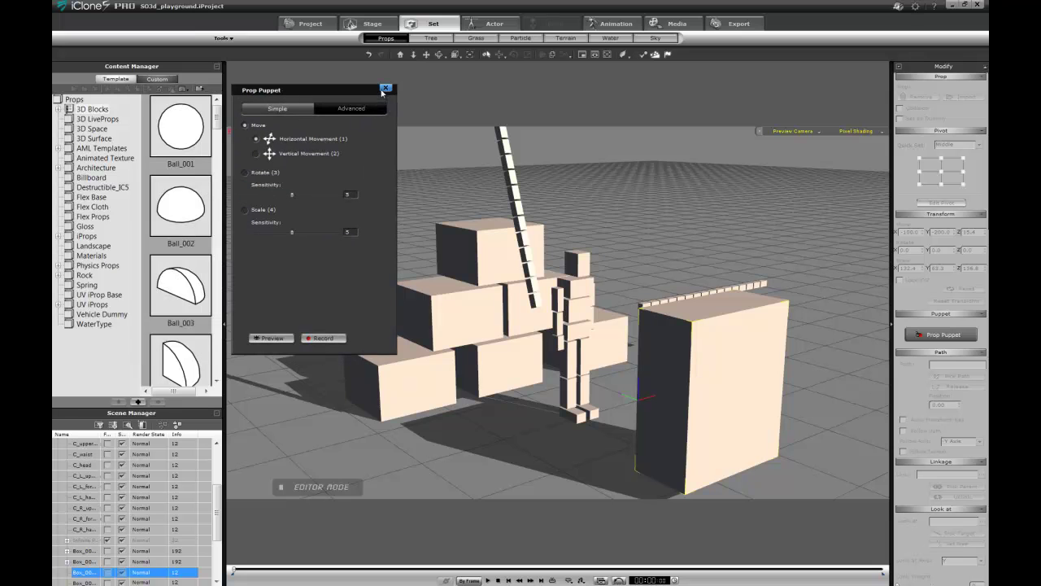
pyautogui.click(386, 90)
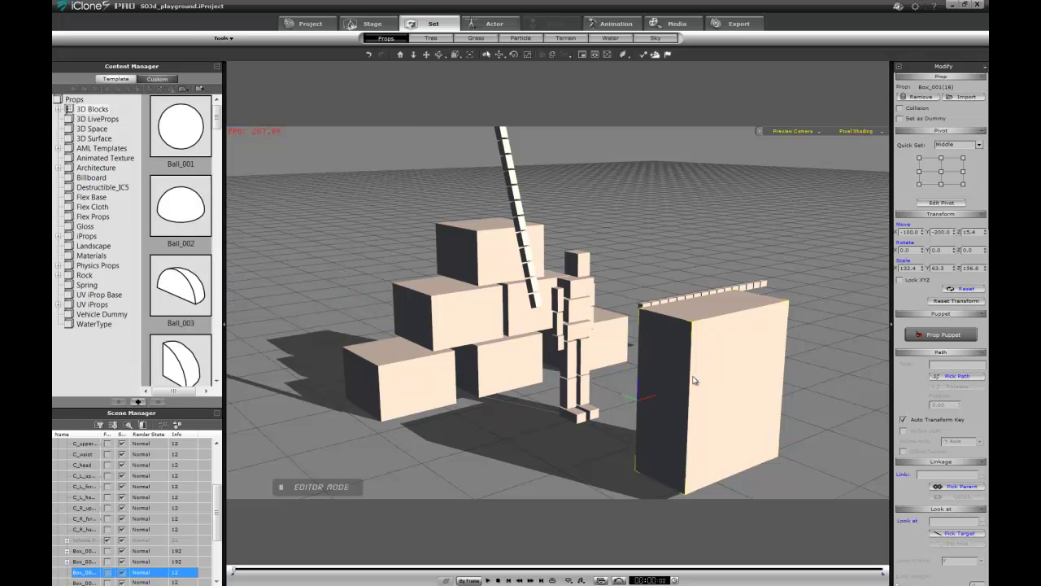
pyautogui.click(694, 379)
pyautogui.moveTo(745, 447); pyautogui.dragTo(732, 451)
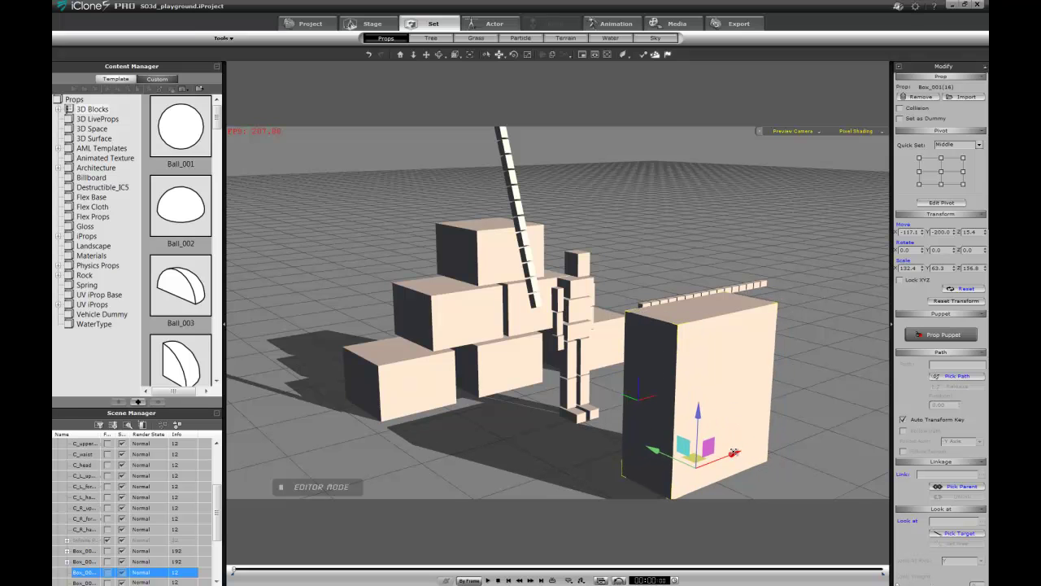
# Step: Scale the tall box's height to a Z scale of about 192
pyautogui.press('e')
pyautogui.press('r')
pyautogui.moveTo(697, 413)
pyautogui.mouseDown()
pyautogui.moveTo(698, 389)
pyautogui.moveTo(700, 399)
pyautogui.mouseUp()
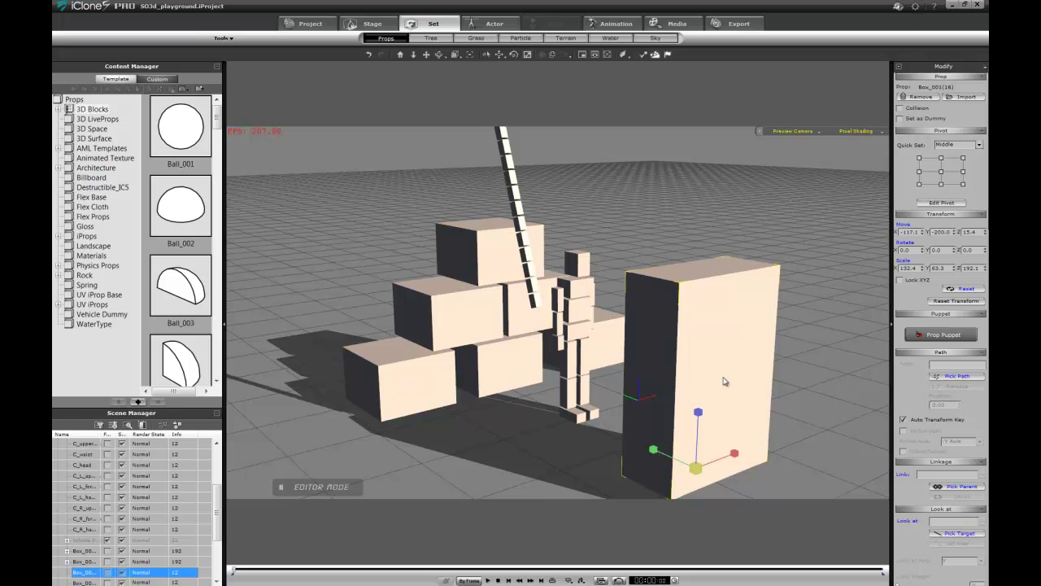
# Step: Open Prop Puppet for the tall box and preview its horizontal movement, pushing it through the dummy and stacked boxes
pyautogui.click(941, 334)
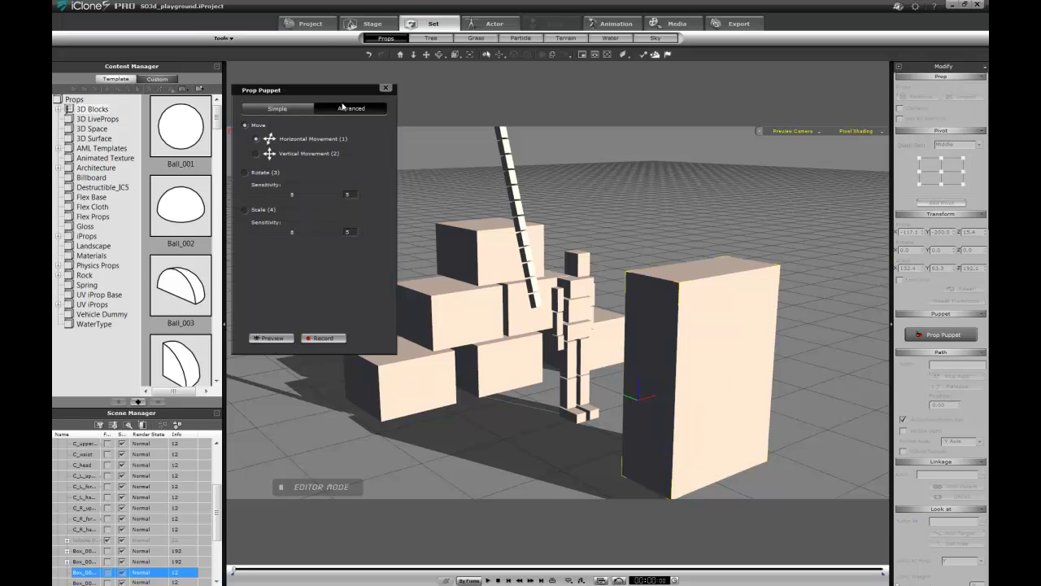
pyautogui.moveTo(310, 101); pyautogui.dragTo(264, 96)
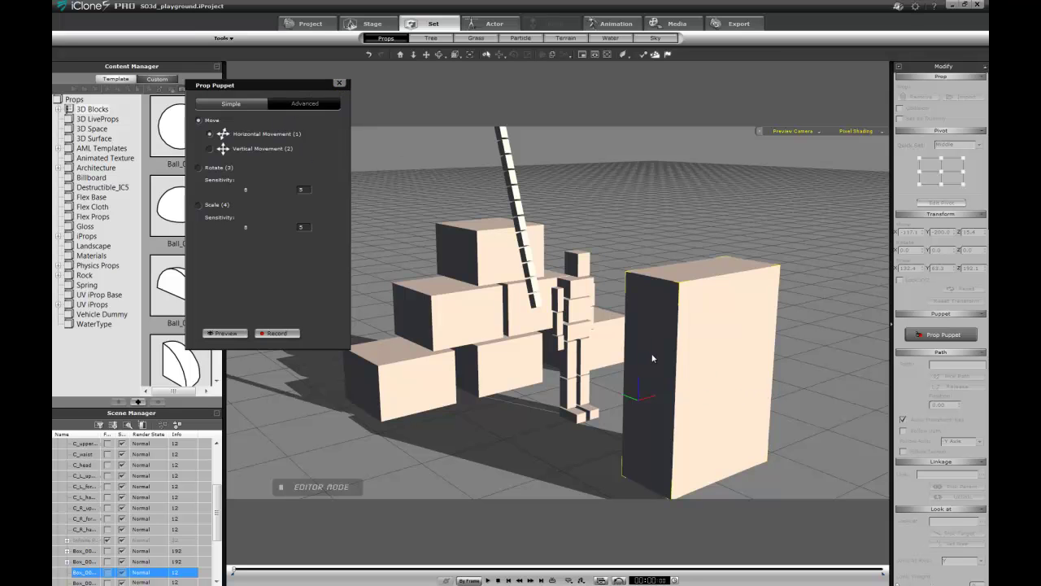
pyautogui.moveTo(605, 387); pyautogui.dragTo(689, 376, button='right')
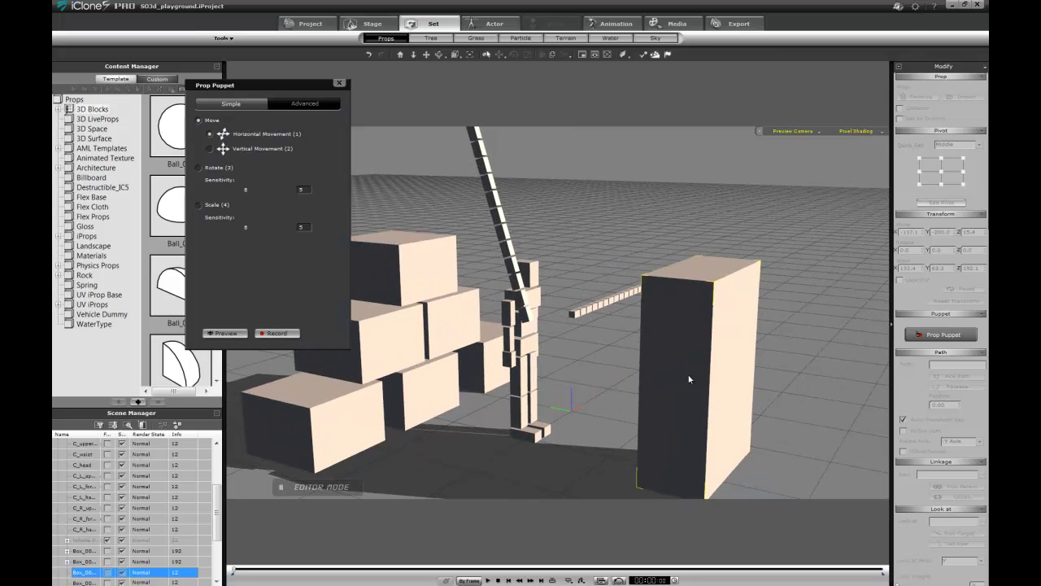
pyautogui.press('space')
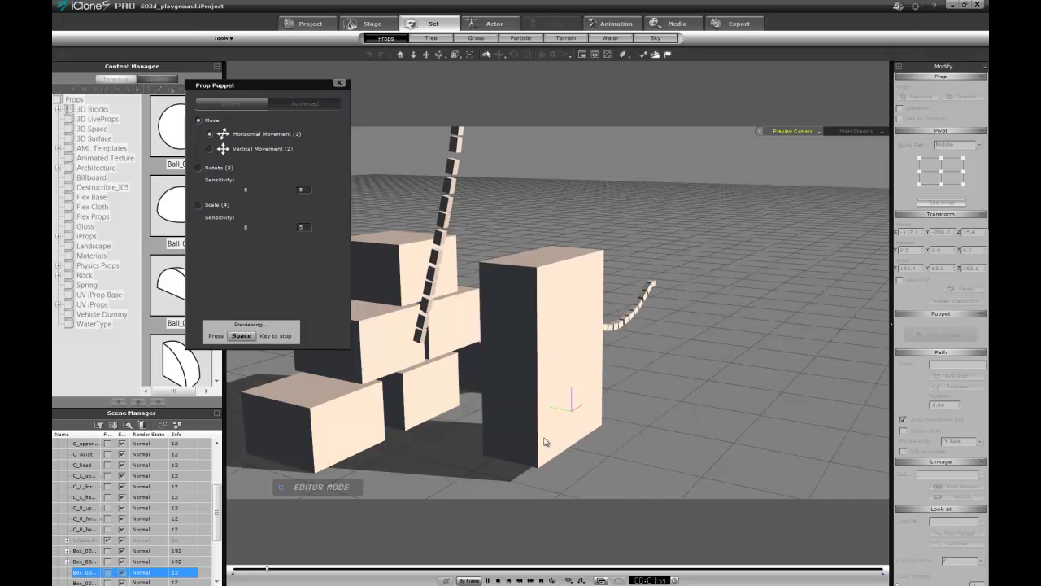
pyautogui.moveTo(569, 444); pyautogui.dragTo(480, 448, button='right')
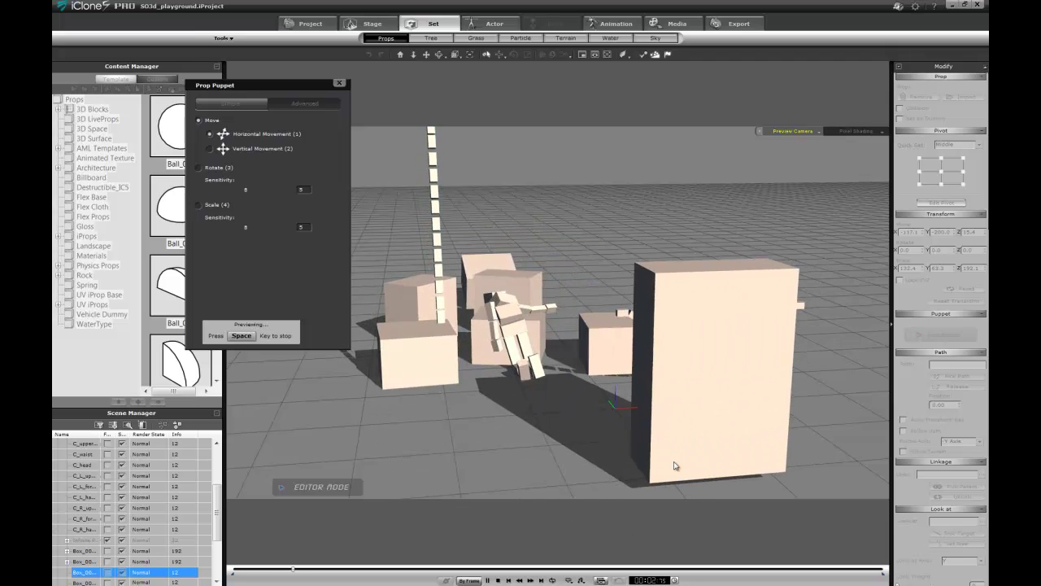
pyautogui.press('space')
# Step: Repeat the horizontal puppet preview, sweeping the tall box into the dummy and the box stack again
pyautogui.press('space')
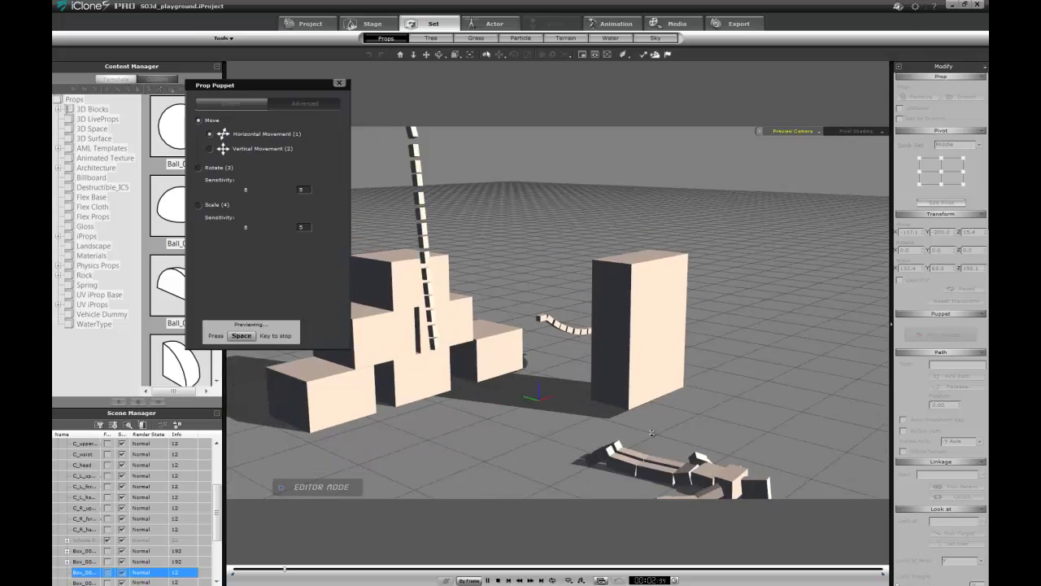
pyautogui.press('space')
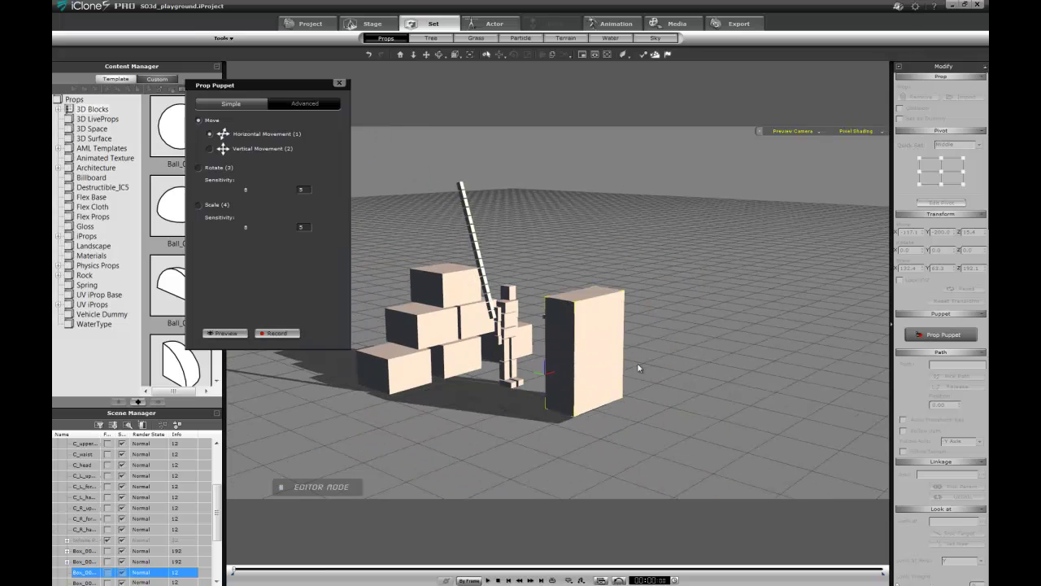
pyautogui.press('space')
pyautogui.press('space')
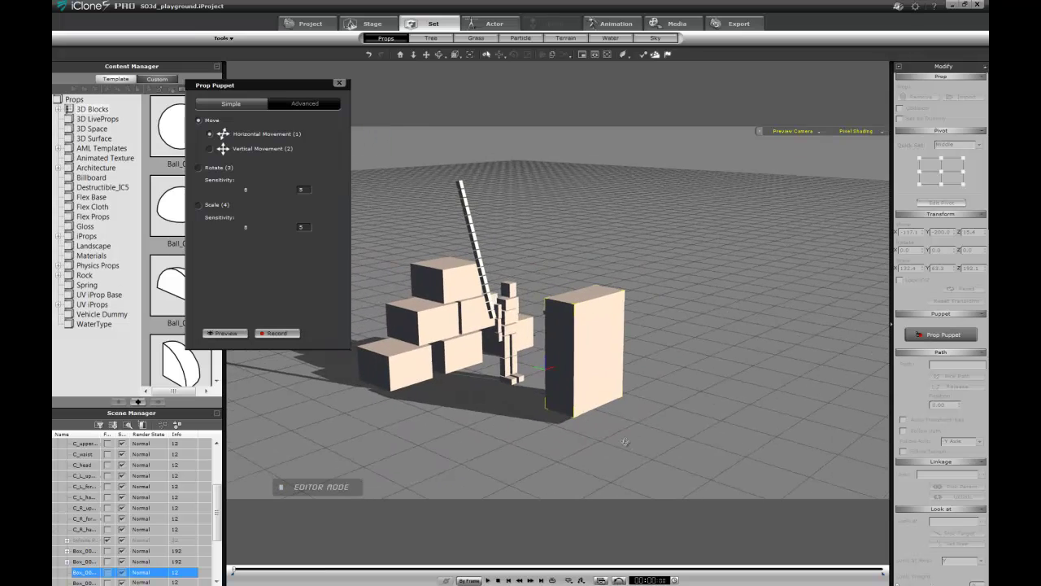
pyautogui.press('space')
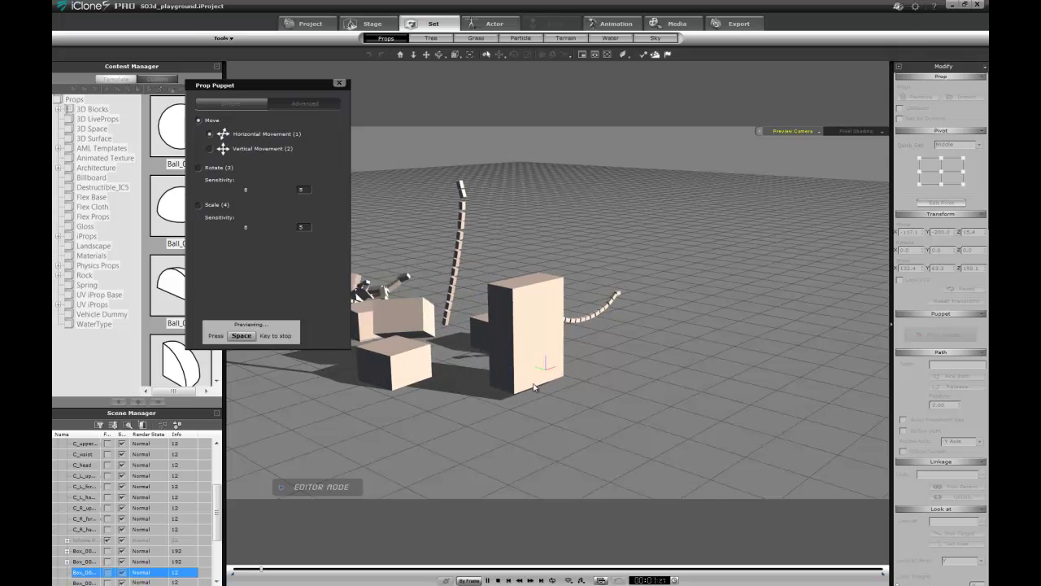
pyautogui.press('space')
# Step: Preview the tall box's horizontal puppet movement from other viewing angles as it scatters the stacked boxes
pyautogui.moveTo(602, 388); pyautogui.dragTo(672, 395, button='right')
pyautogui.moveTo(532, 394); pyautogui.dragTo(712, 384, button='right')
pyautogui.press('space')
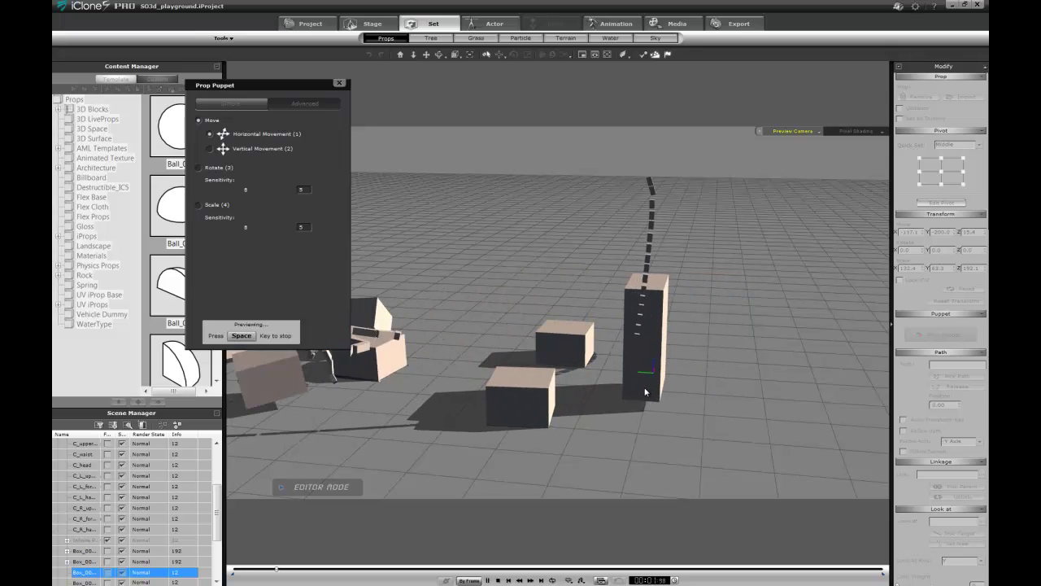
pyautogui.moveTo(758, 392); pyautogui.dragTo(701, 410, button='right')
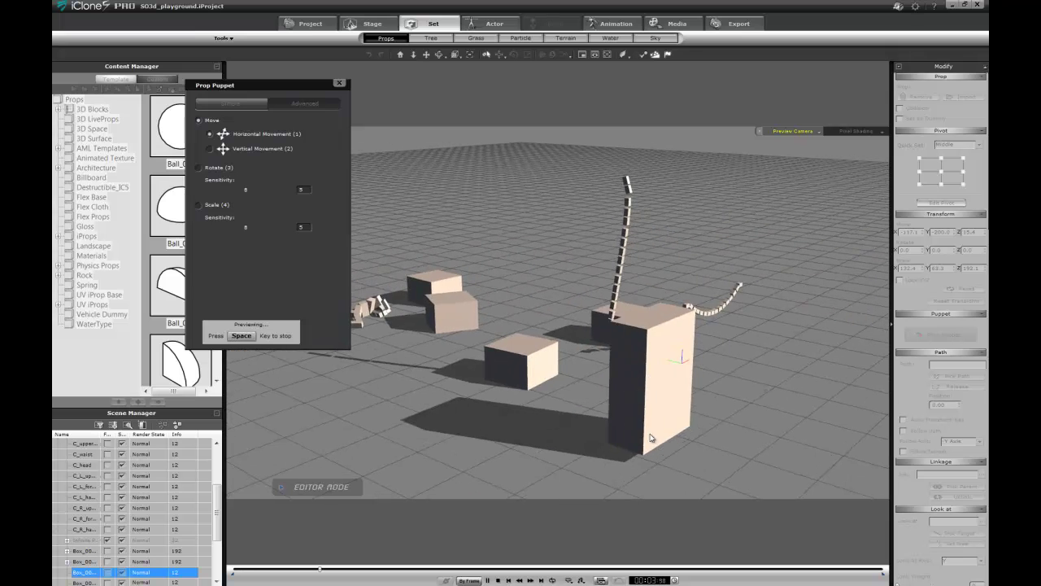
pyautogui.press('space')
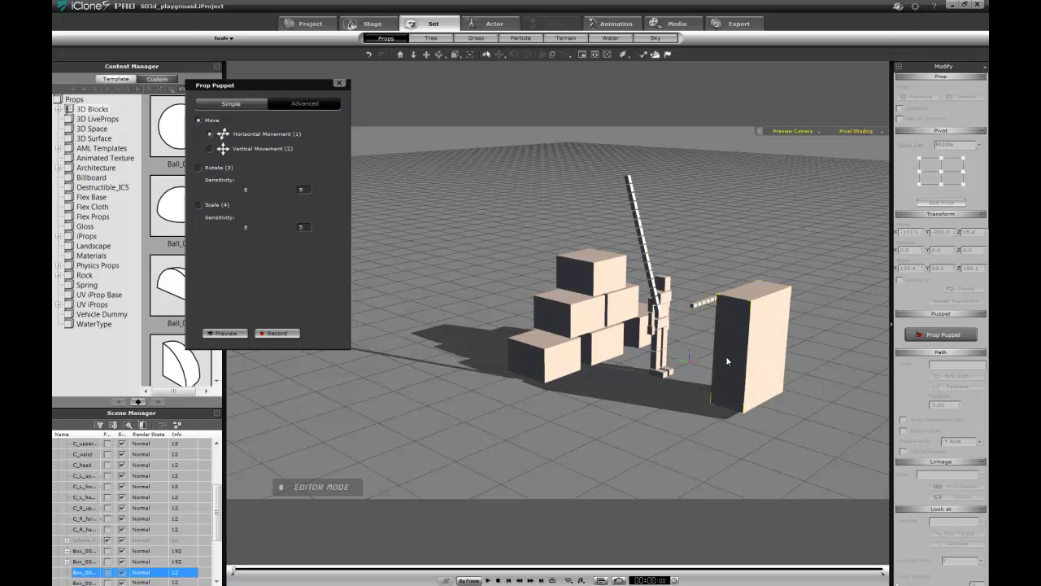
# Step: Close Prop Puppet and move the tall box along X to about 631, clear of the other props
pyautogui.moveTo(753, 325); pyautogui.dragTo(648, 399, button='middle')
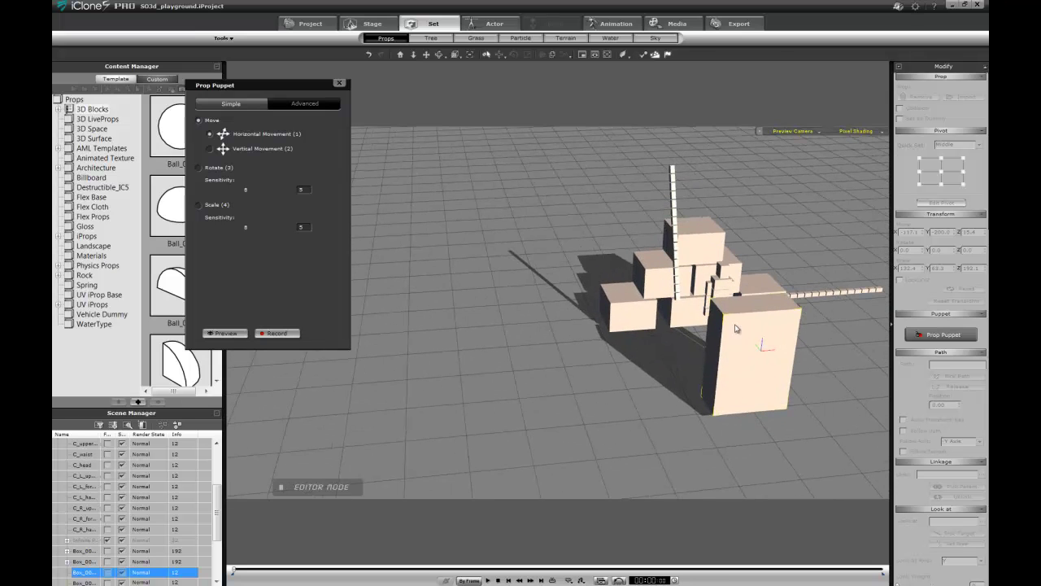
pyautogui.moveTo(742, 321); pyautogui.dragTo(641, 410, button='middle')
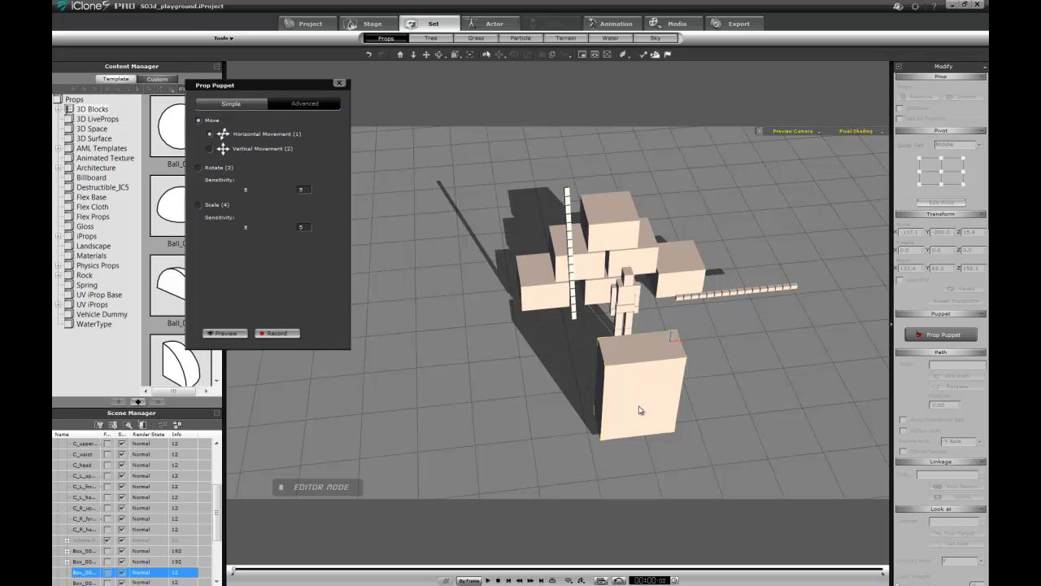
pyautogui.press('w')
pyautogui.click(340, 84)
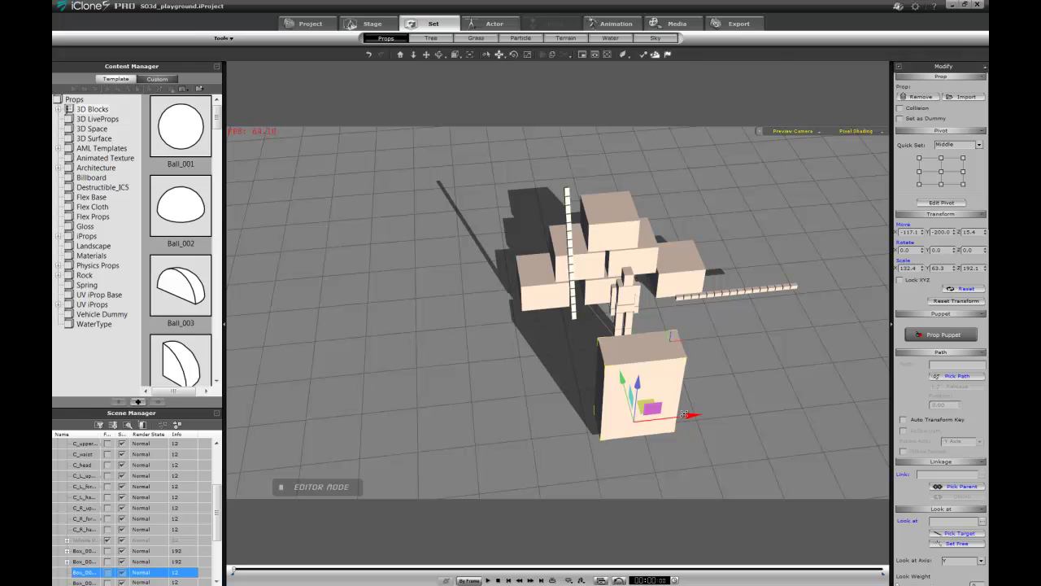
pyautogui.moveTo(688, 415); pyautogui.dragTo(976, 376)
# Step: Select the dummy's pelvis and play the physics simulation, examining the dummy and ropes from several angles
pyautogui.keyDown('alt'); pyautogui.moveTo(672, 353); pyautogui.dragTo(616, 258, button='right'); pyautogui.keyUp('alt')
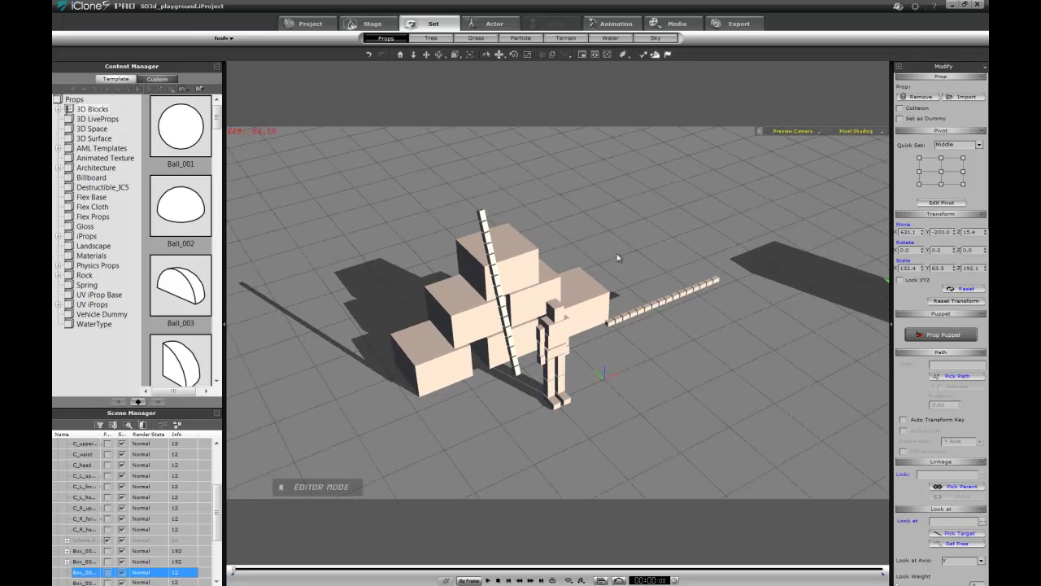
pyautogui.click(557, 355)
pyautogui.keyDown('alt'); pyautogui.moveTo(559, 342); pyautogui.dragTo(616, 188, button='right'); pyautogui.keyUp('alt')
pyautogui.keyDown('alt'); pyautogui.moveTo(596, 270); pyautogui.dragTo(669, 213, button='right'); pyautogui.keyUp('alt')
pyautogui.press('space')
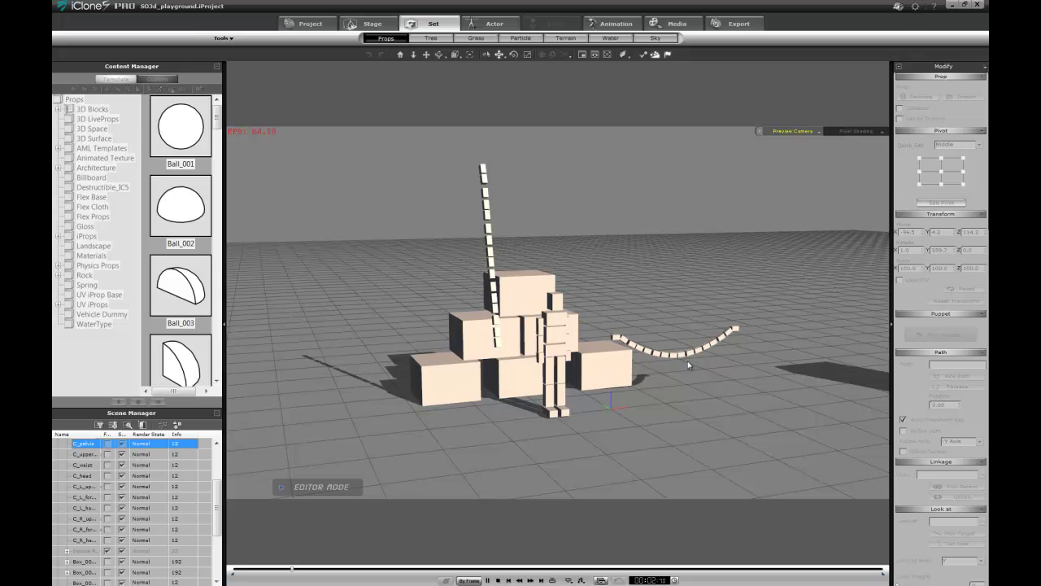
pyautogui.keyDown('alt'); pyautogui.moveTo(732, 348); pyautogui.dragTo(704, 199, button='right'); pyautogui.keyUp('alt')
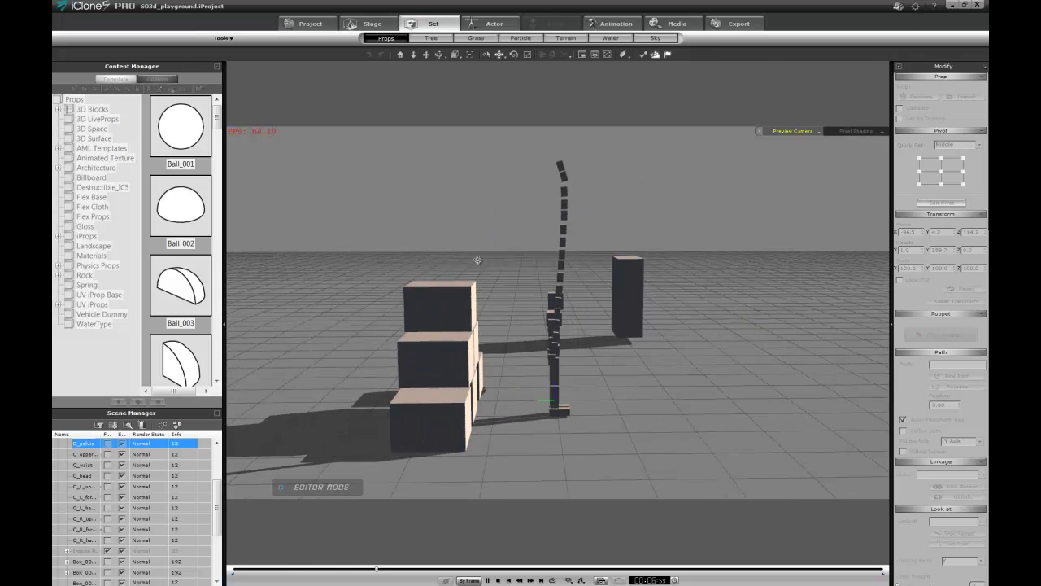
pyautogui.keyDown('alt'); pyautogui.moveTo(721, 299); pyautogui.dragTo(731, 254, button='right'); pyautogui.keyUp('alt')
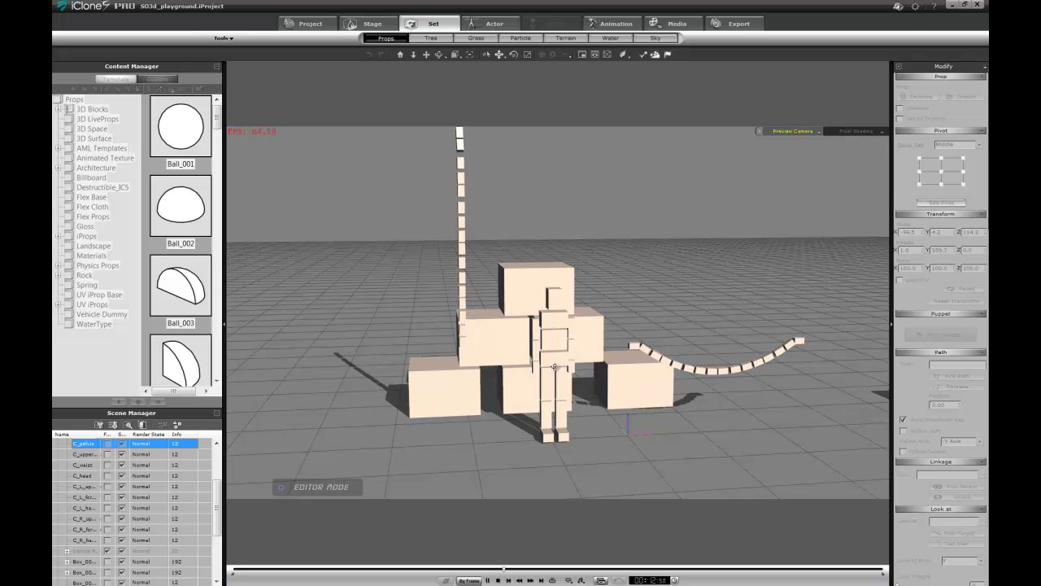
pyautogui.click(556, 359)
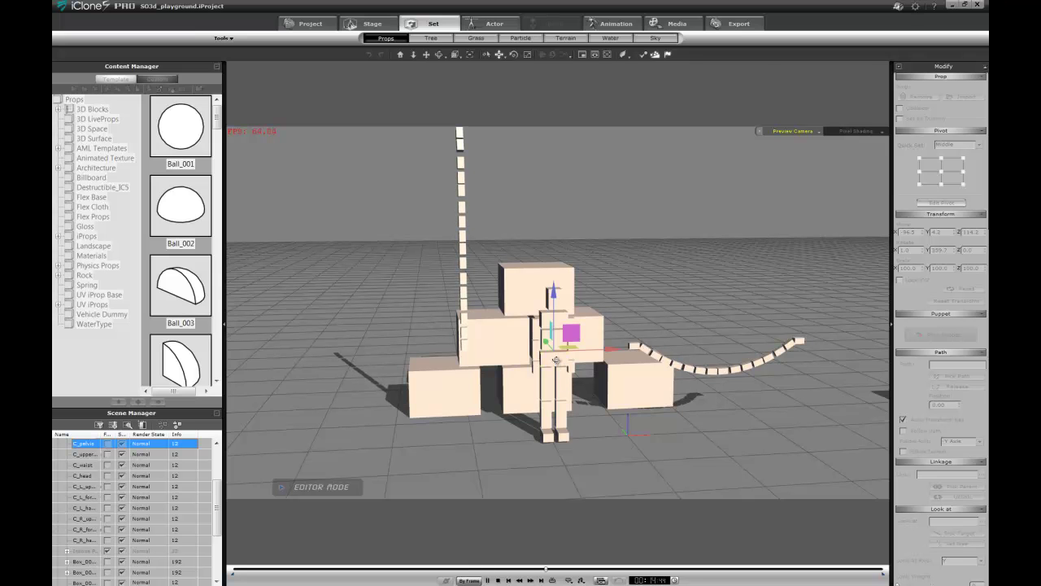
pyautogui.keyDown('alt'); pyautogui.moveTo(556, 358); pyautogui.dragTo(554, 349, button='right'); pyautogui.keyUp('alt')
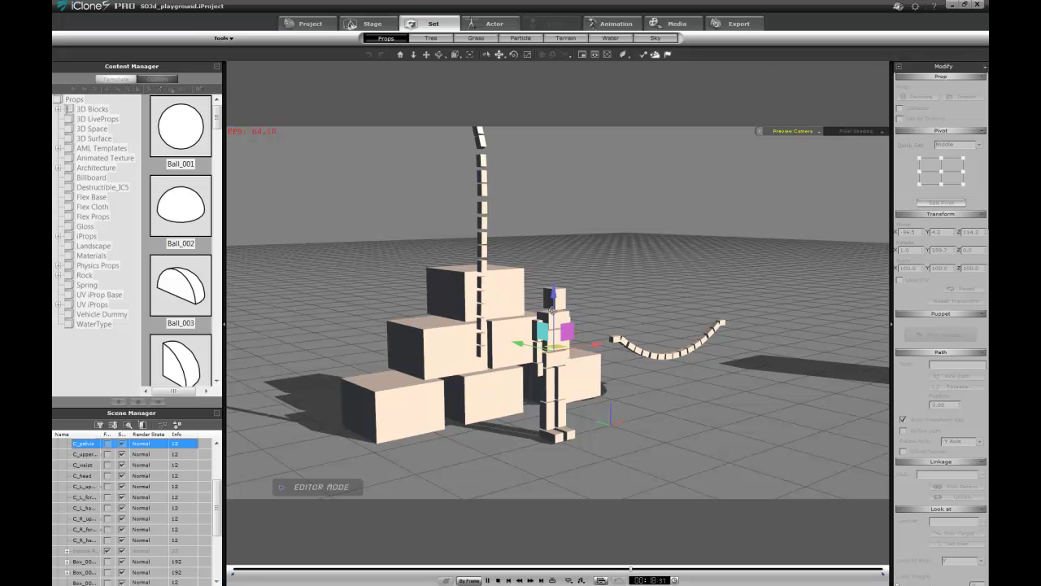
pyautogui.moveTo(555, 333); pyautogui.dragTo(493, 363, button='right')
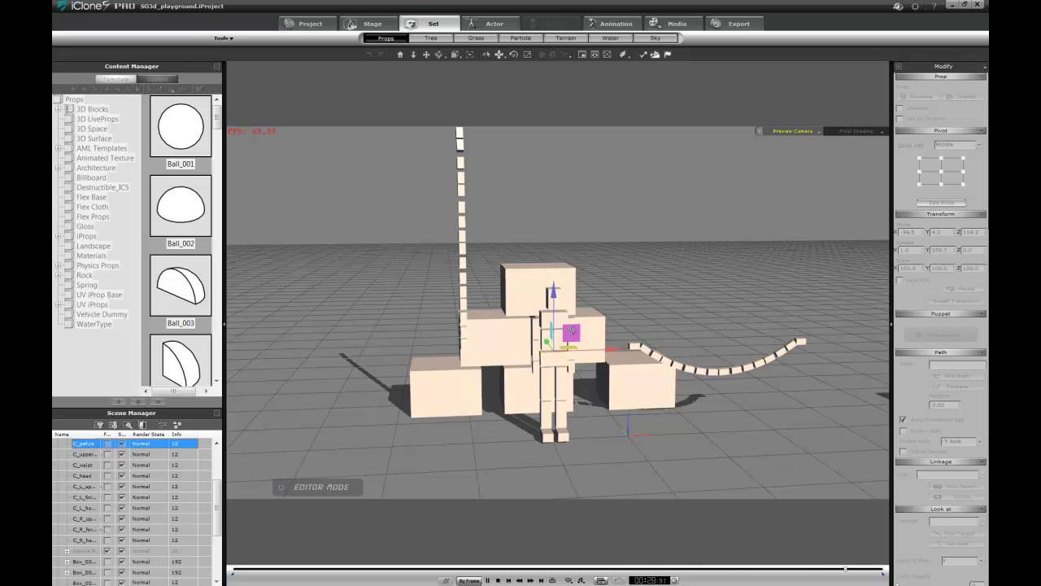
pyautogui.press('space')
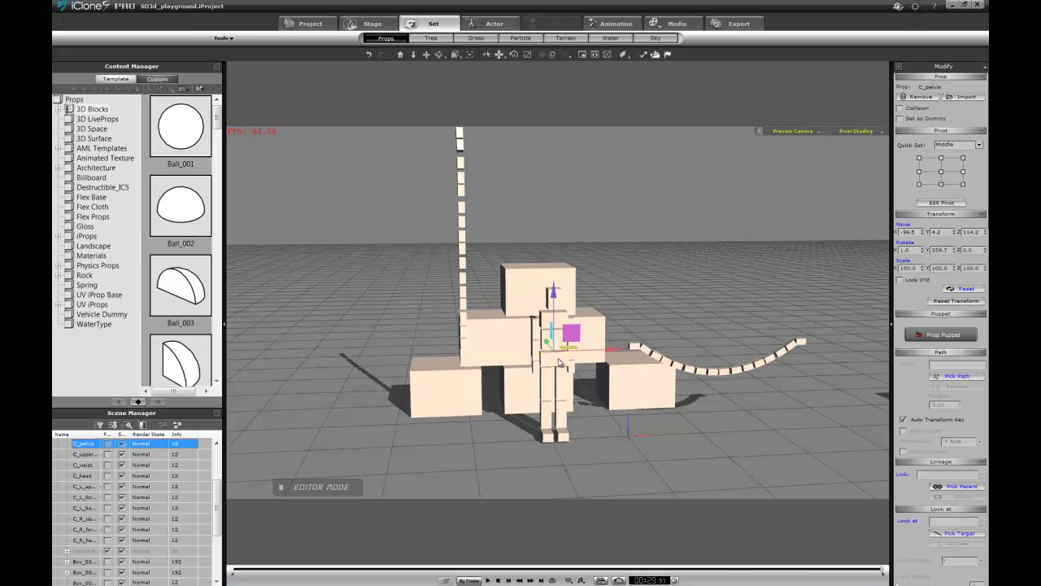
# Step: Raise the dummy's pelvis to about Z 125.5 and briefly replay the simulation
pyautogui.moveTo(566, 335); pyautogui.dragTo(567, 326)
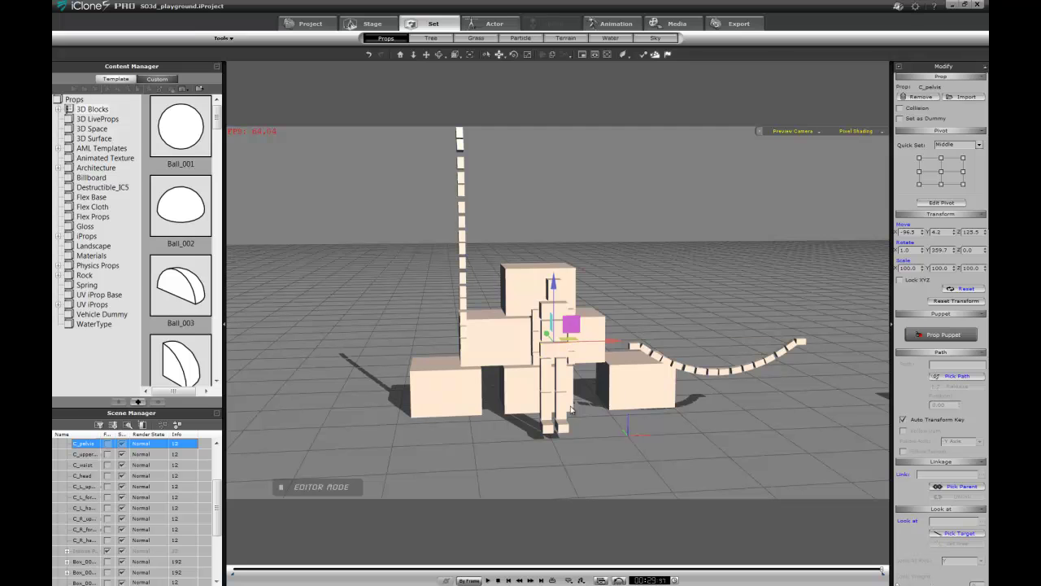
pyautogui.press('space')
pyautogui.press('space')
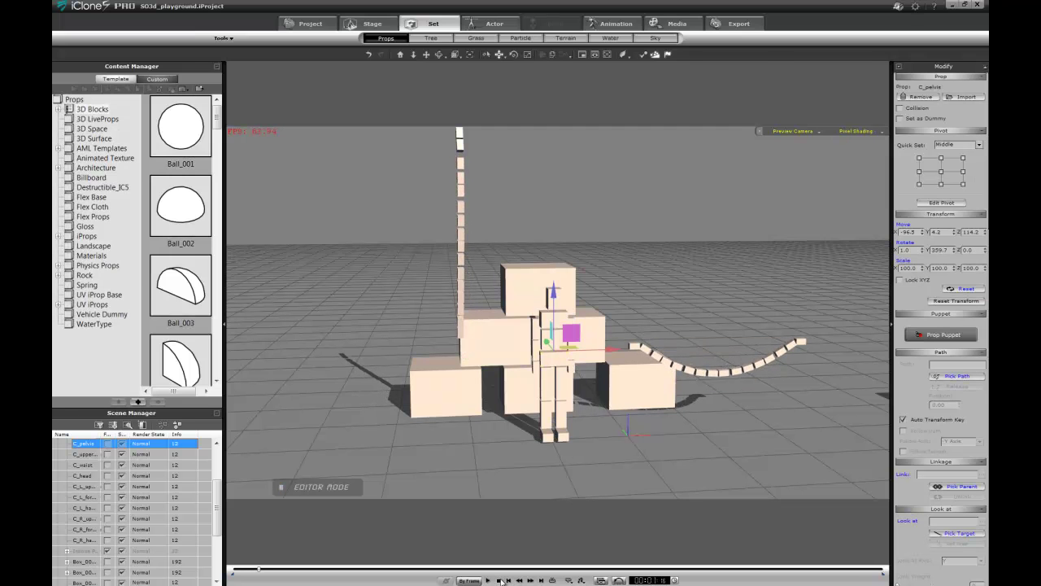
# Step: Return to the first frame and raise the dummy's pelvis to about Z 343
pyautogui.click(500, 580)
pyautogui.moveTo(569, 333); pyautogui.dragTo(569, 150)
pyautogui.keyDown('alt'); pyautogui.moveTo(549, 228); pyautogui.dragTo(722, 304, button='right'); pyautogui.keyUp('alt')
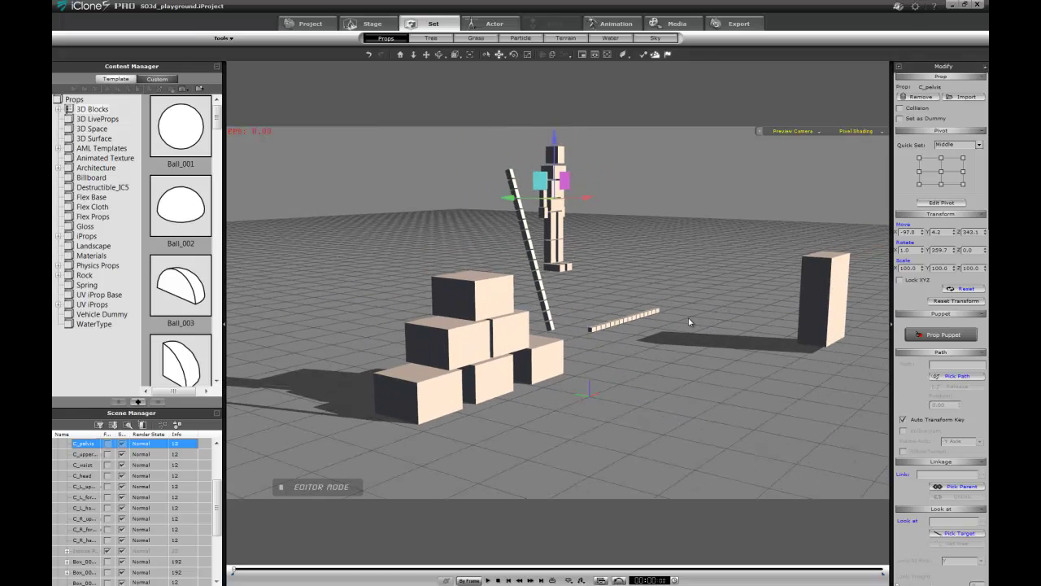
# Step: Switch the playback mode from By Frame to Realtime, play the simulation briefly and return to the start
pyautogui.click(468, 580)
pyautogui.press('space')
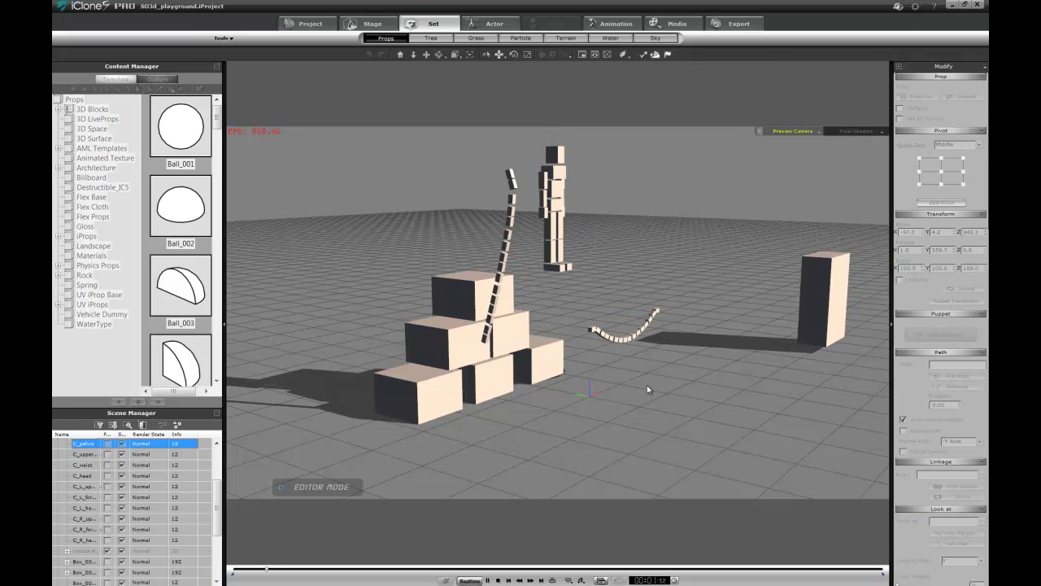
pyautogui.press('space')
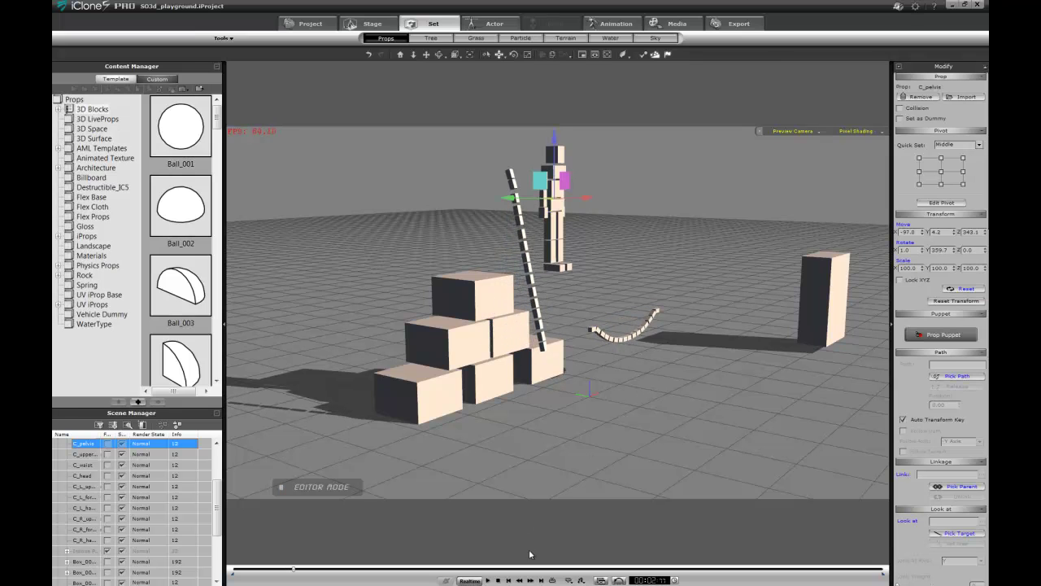
pyautogui.click(499, 581)
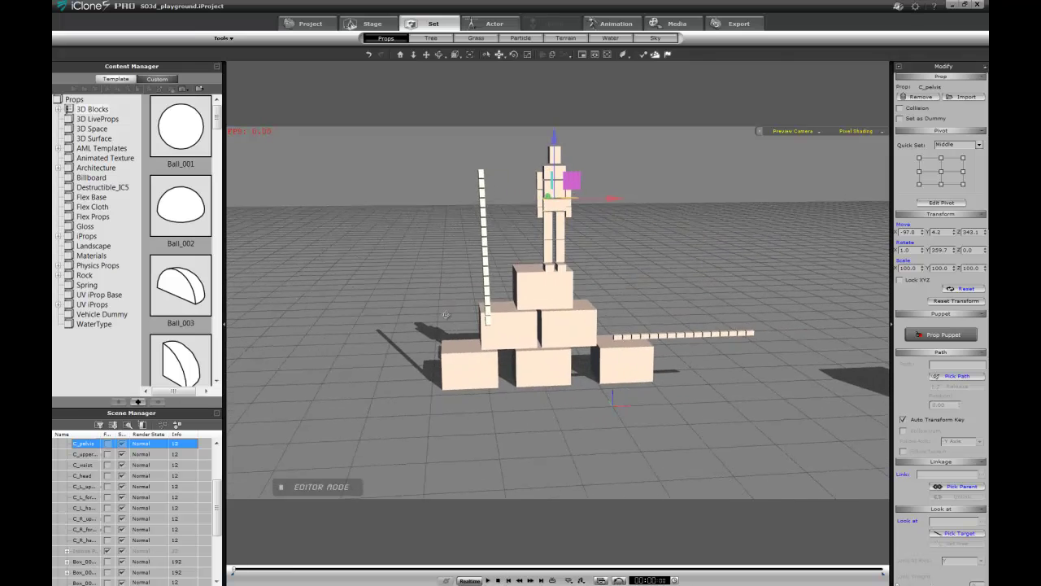
# Step: Set all of the dummy's body parts to Dynamic rigid bodies with physics active and play the simulation to drop the dummy
pyautogui.moveTo(500, 140); pyautogui.dragTo(618, 274)
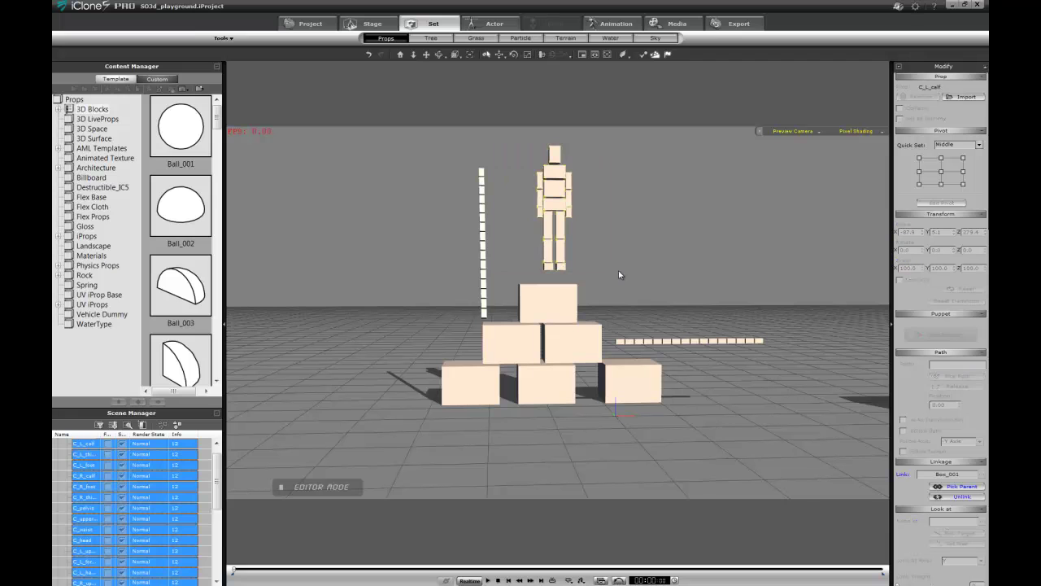
pyautogui.click(643, 55)
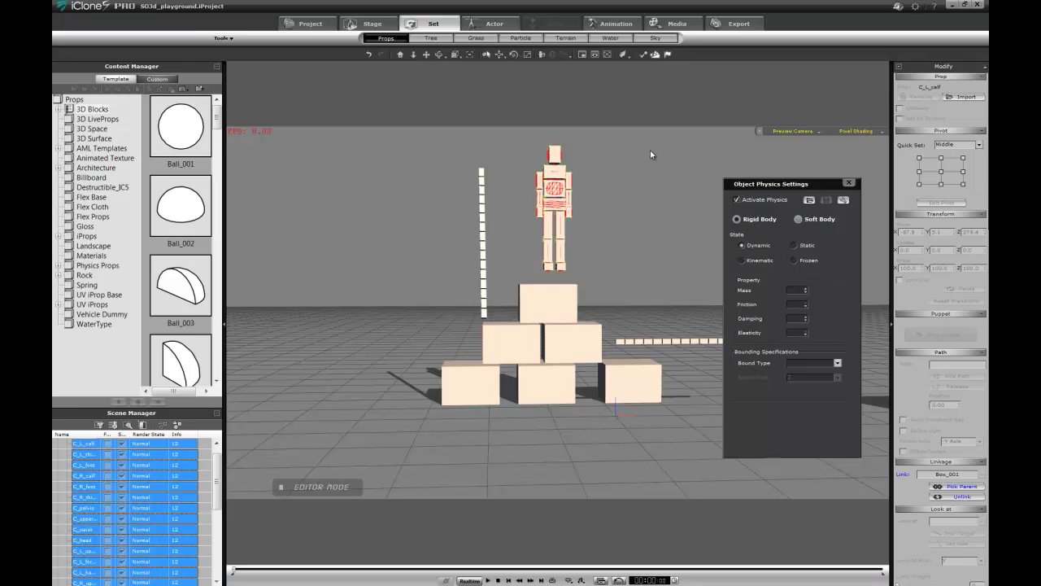
pyautogui.press('space')
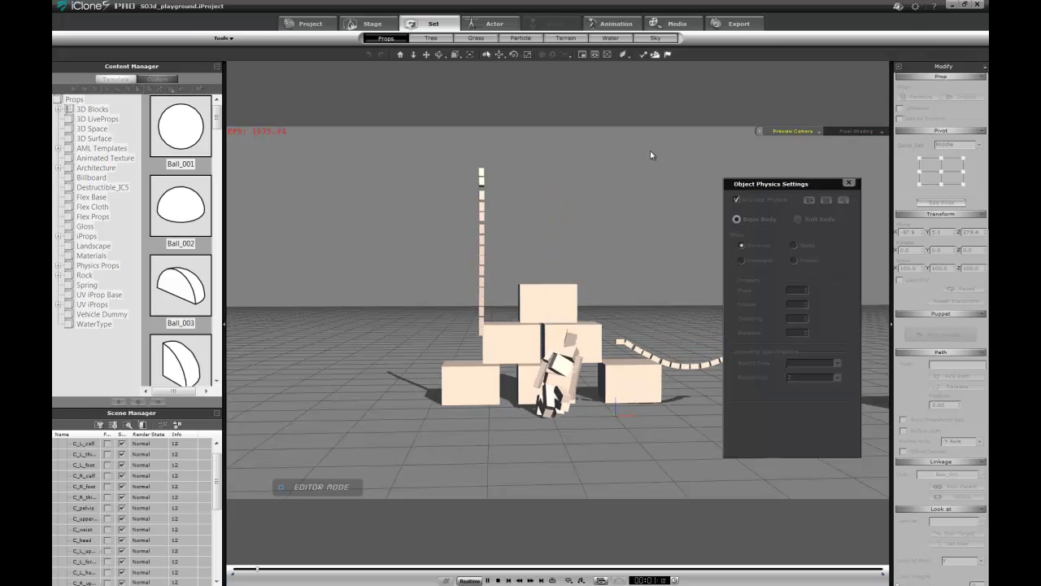
pyautogui.moveTo(606, 175); pyautogui.dragTo(682, 453, button='right')
pyautogui.press('space')
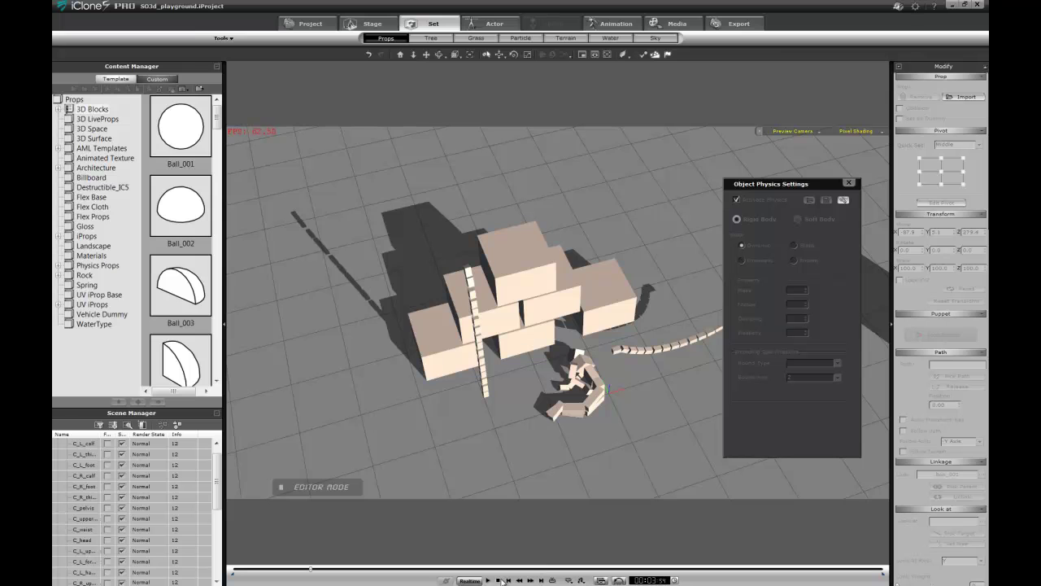
pyautogui.click(499, 580)
# Step: Select the dummy's pelvis and move the dummy above the box stack, to about Y 188 and Z 341
pyautogui.moveTo(623, 418); pyautogui.dragTo(561, 231, button='right')
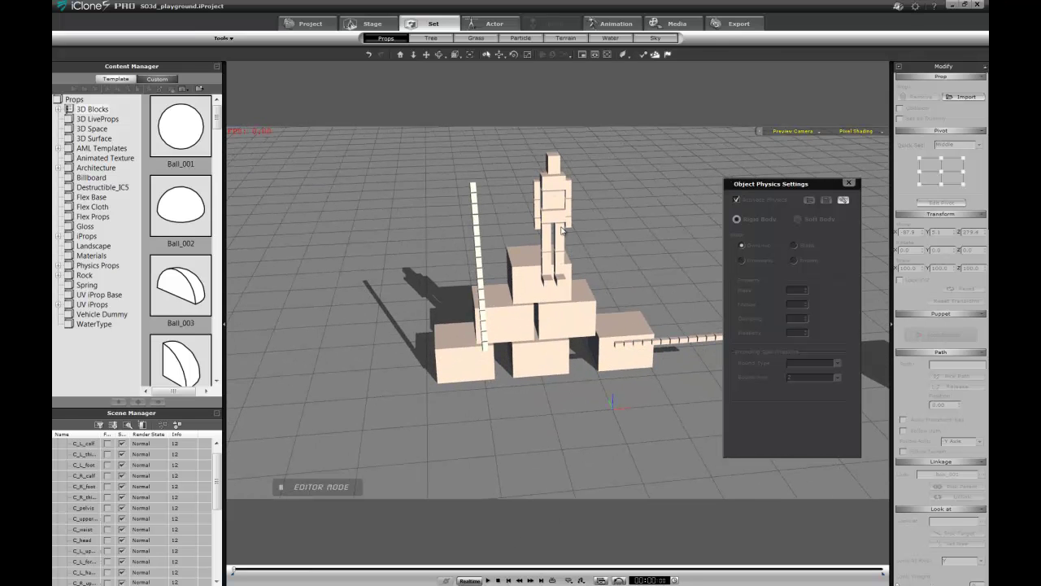
pyautogui.click(558, 220)
pyautogui.press('w')
pyautogui.moveTo(502, 218); pyautogui.dragTo(547, 235, button='right')
pyautogui.moveTo(544, 189); pyautogui.dragTo(506, 163)
pyautogui.moveTo(506, 163); pyautogui.dragTo(717, 191, button='right')
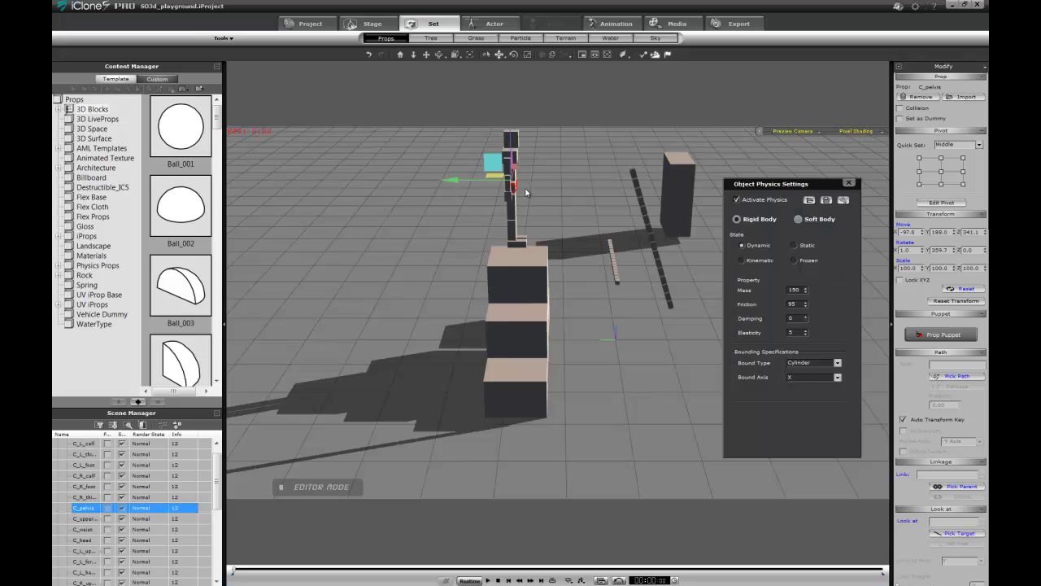
# Step: Rotate the dummy about its pelvis so the whole body tilts, to about X 43, Y 10 and Z 5
pyautogui.press('e')
pyautogui.moveTo(552, 149); pyautogui.dragTo(552, 171)
pyautogui.moveTo(552, 172); pyautogui.dragTo(408, 149, button='right')
pyautogui.moveTo(485, 166); pyautogui.dragTo(528, 201)
pyautogui.moveTo(527, 202); pyautogui.dragTo(505, 218, button='right')
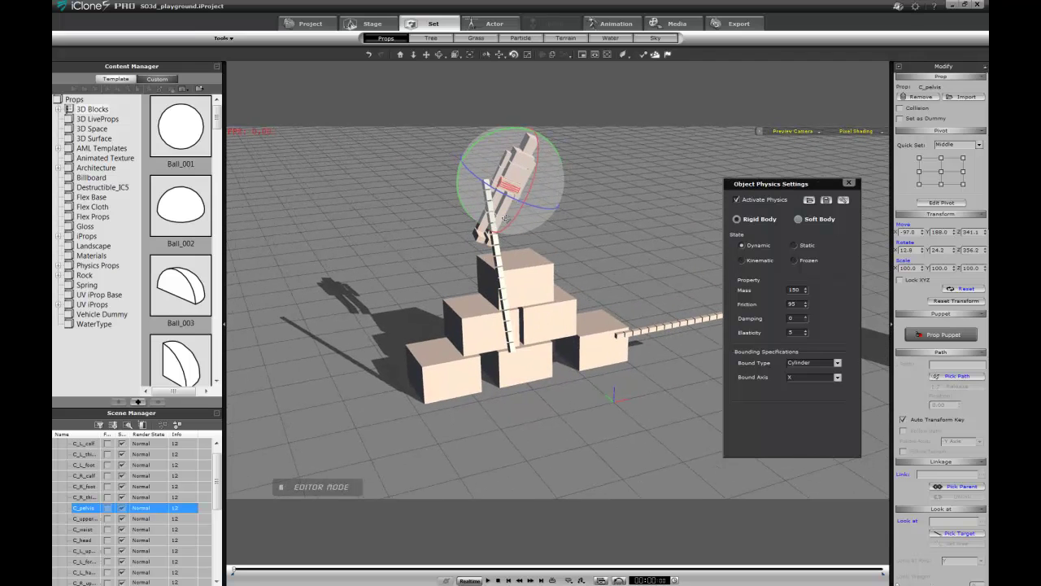
pyautogui.moveTo(525, 169); pyautogui.dragTo(524, 180)
# Step: Rotate the dummy's right and left upper arms so both arms swing out from the body
pyautogui.click(510, 165)
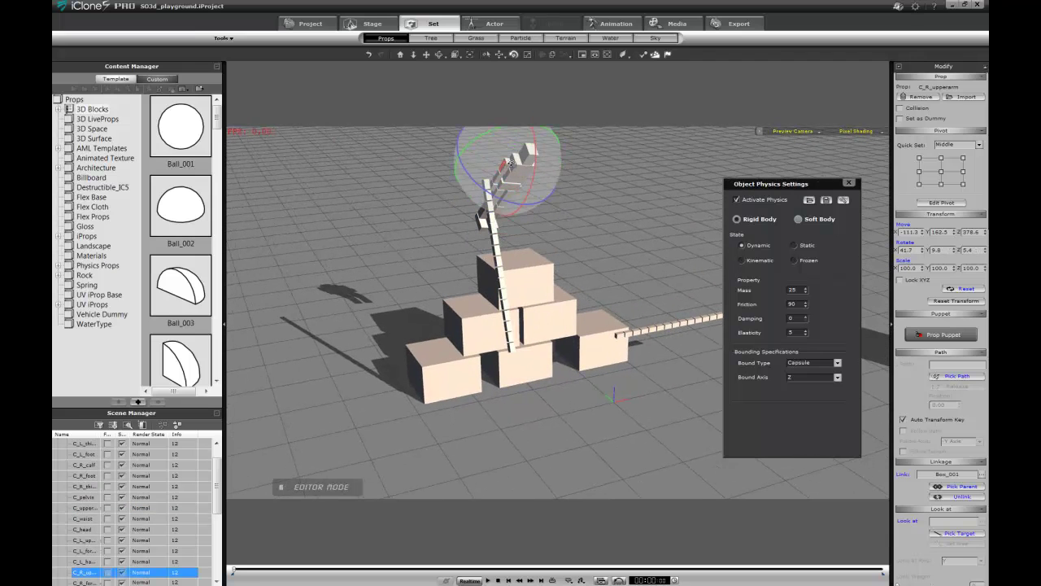
pyautogui.moveTo(495, 150); pyautogui.dragTo(520, 162)
pyautogui.moveTo(610, 167); pyautogui.dragTo(549, 110, button='right')
pyautogui.click(542, 169)
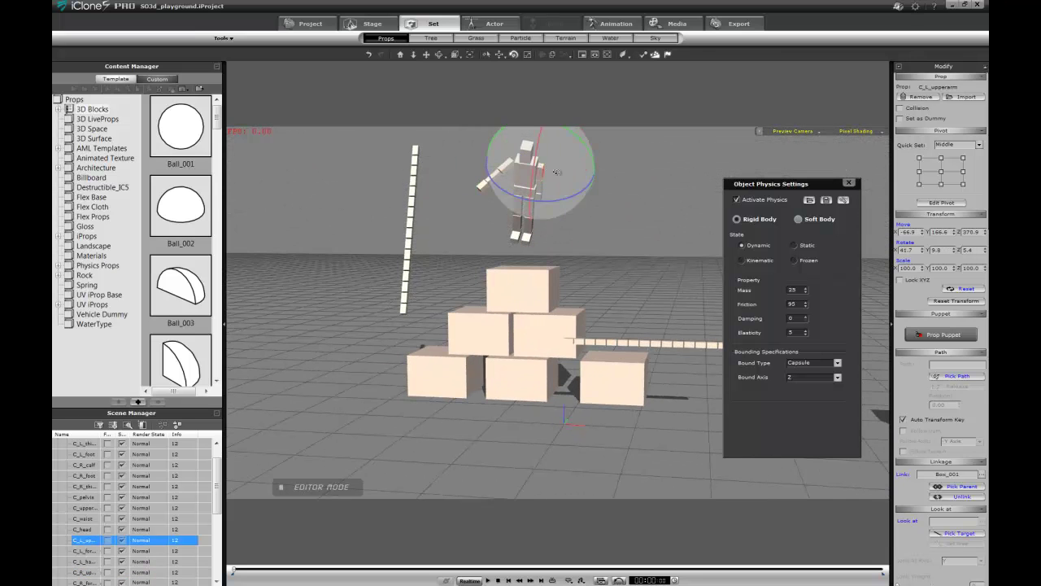
pyautogui.moveTo(569, 164); pyautogui.dragTo(566, 136)
pyautogui.moveTo(560, 189); pyautogui.dragTo(530, 177)
# Step: Rotate the dummy's right and left forearms to bend both elbows, turning the left one to about X 291, Y 13 and Z 31
pyautogui.click(490, 178)
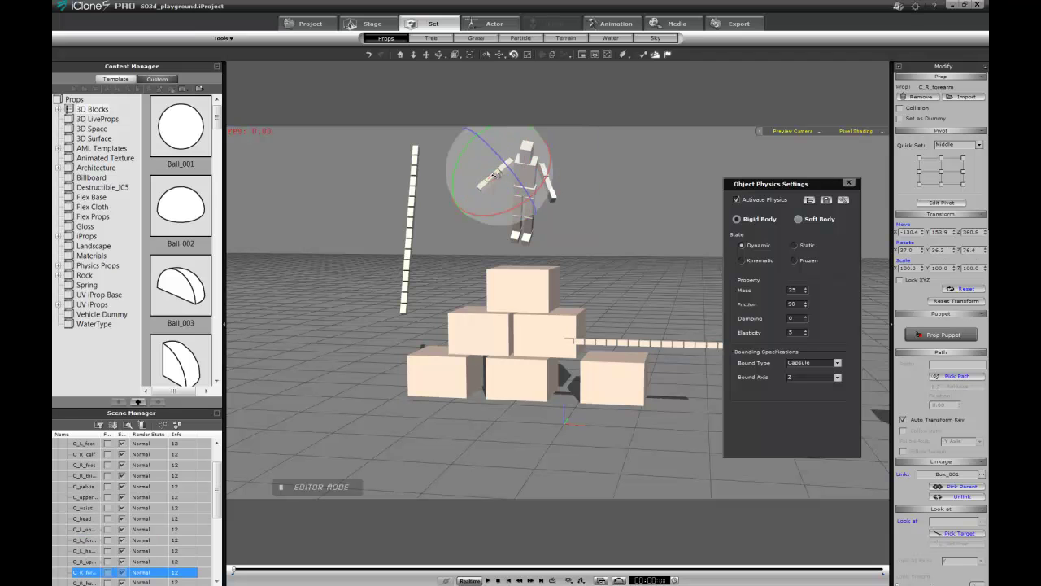
pyautogui.click(550, 188)
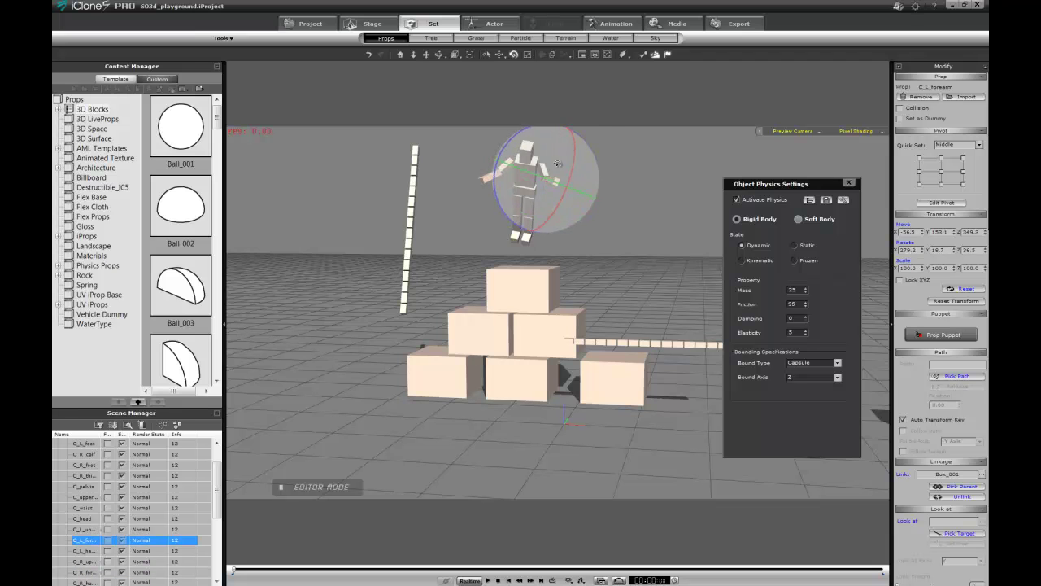
pyautogui.moveTo(555, 167); pyautogui.dragTo(553, 169)
# Step: Play the simulation to drop the posed dummy onto the box stack, then stop and return to the first frame
pyautogui.moveTo(480, 188); pyautogui.dragTo(733, 206, button='right')
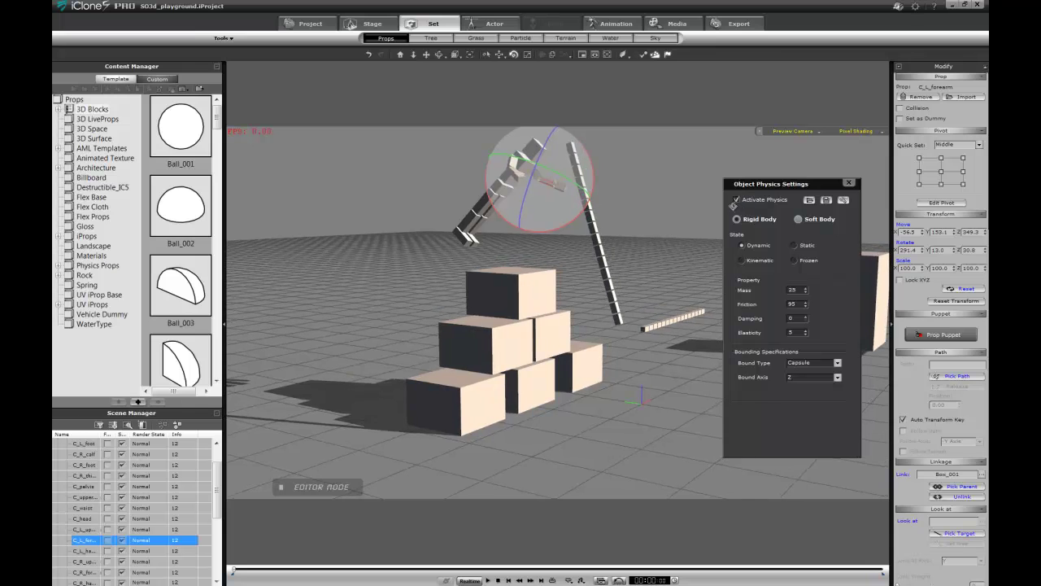
pyautogui.moveTo(472, 270); pyautogui.dragTo(522, 281, button='right')
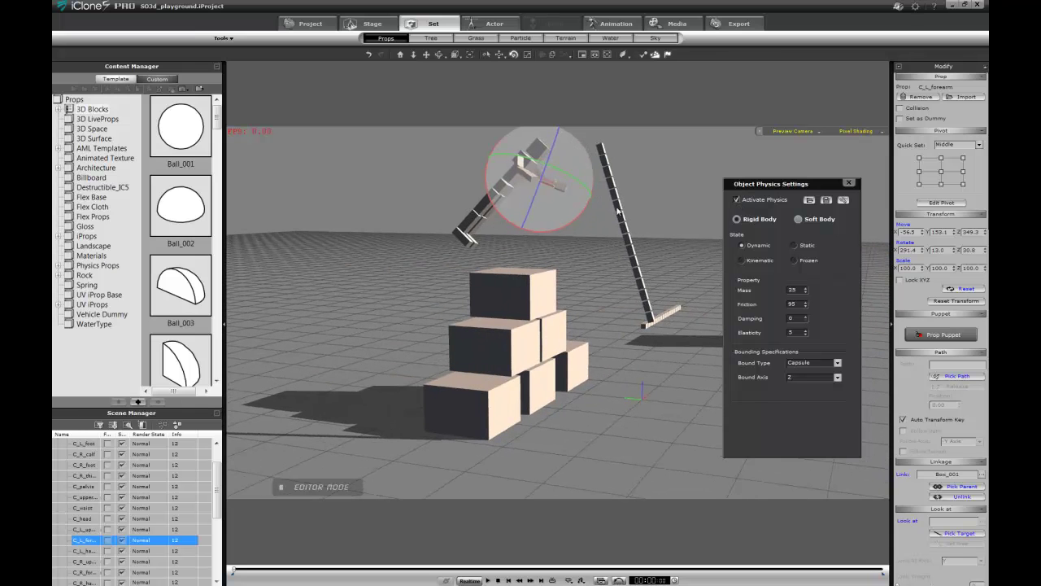
pyautogui.press('space')
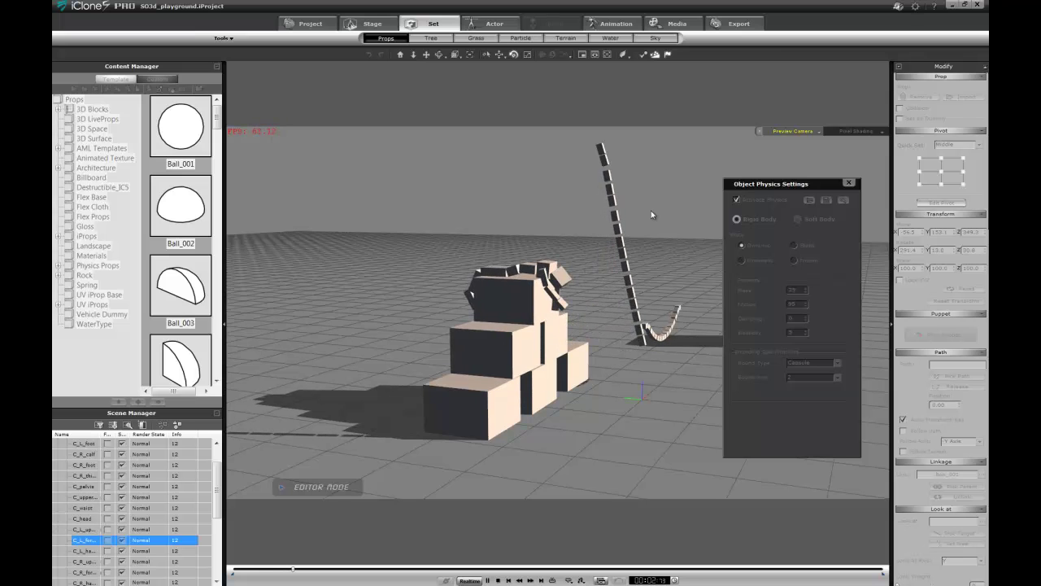
pyautogui.press('space')
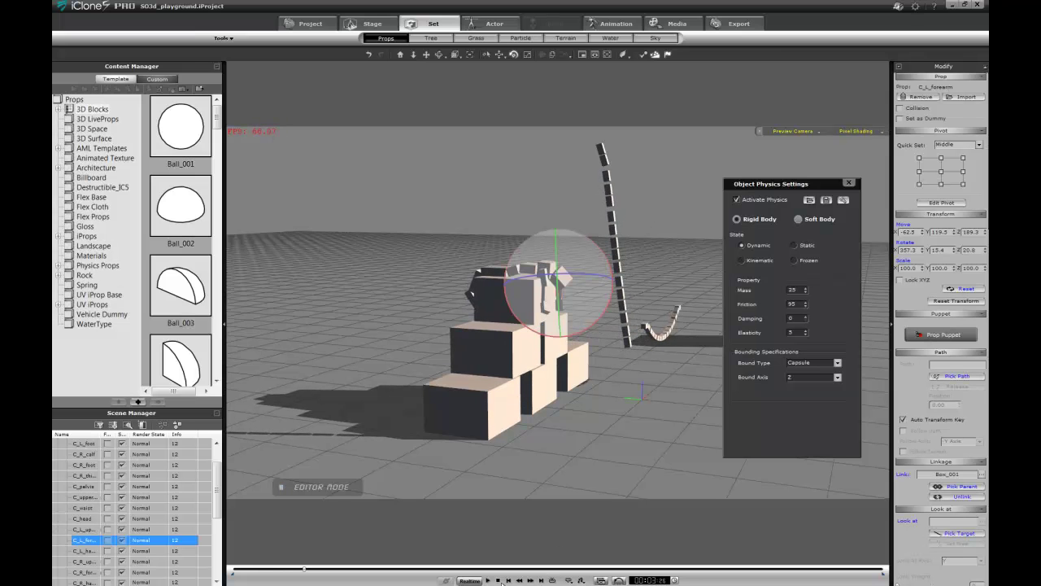
pyautogui.click(499, 579)
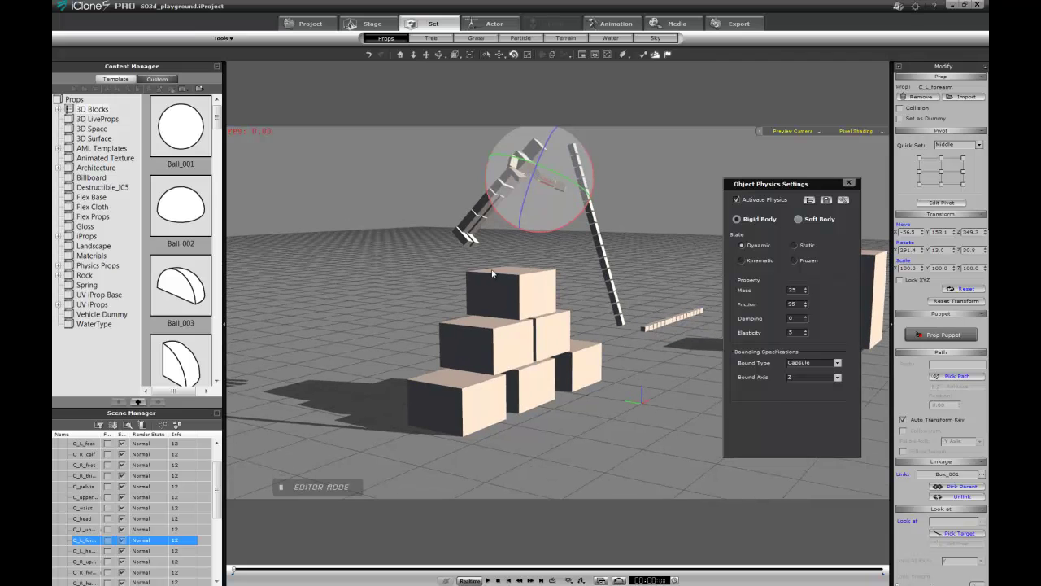
pyautogui.press('w')
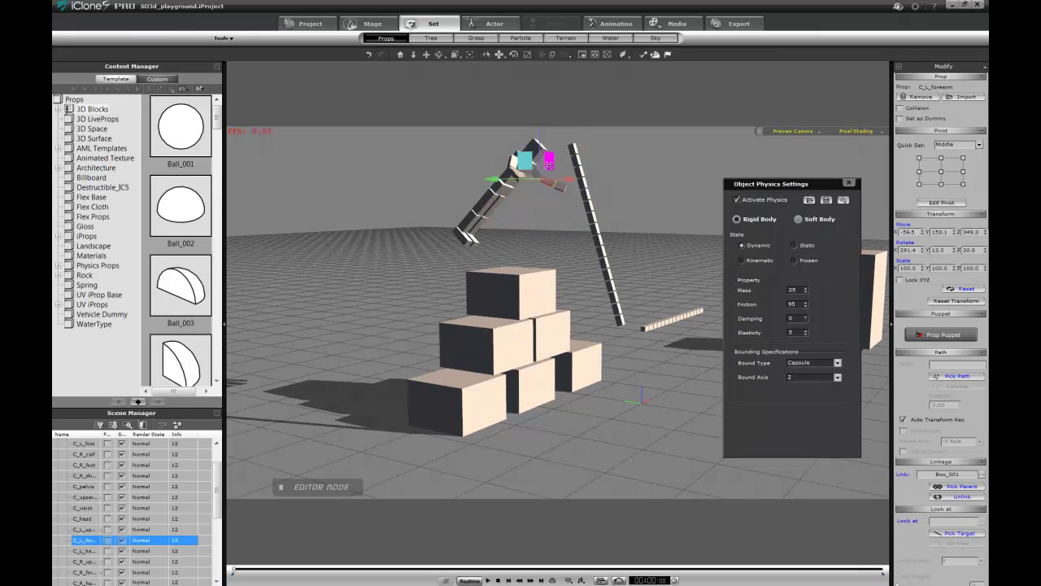
pyautogui.moveTo(529, 160); pyautogui.dragTo(516, 160)
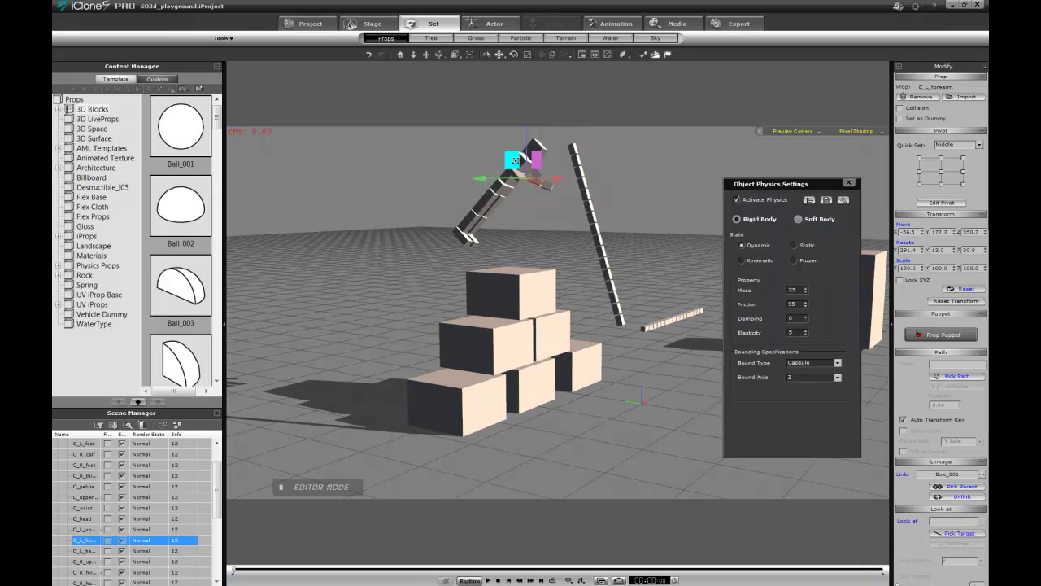
pyautogui.moveTo(601, 203); pyautogui.dragTo(402, 277, button='right')
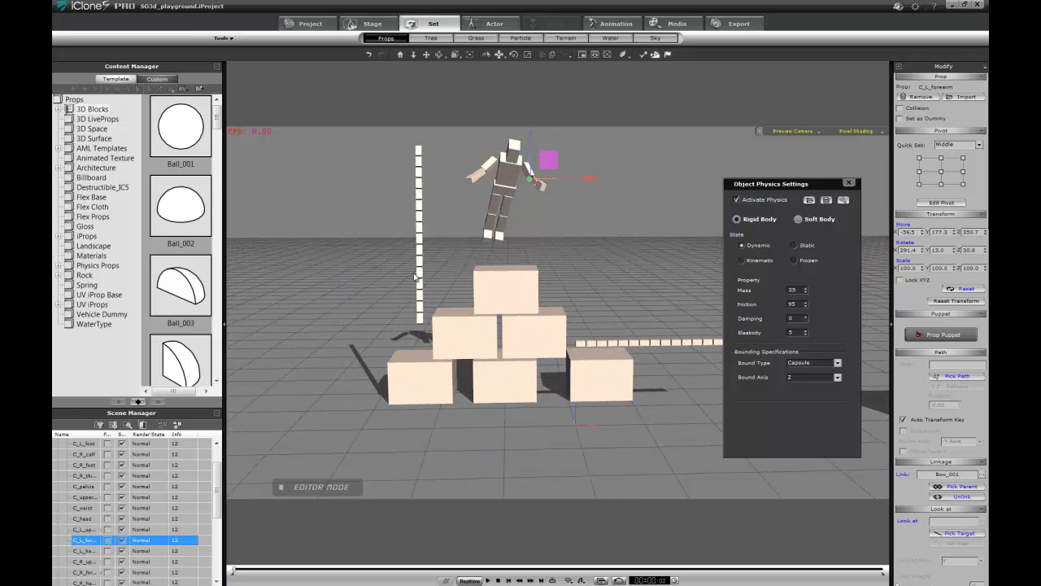
pyautogui.hotkey('ctrl', 'z')
# Step: Select the dummy's pelvis and move the dummy toward the edge of the box stack, to about X -170, Y 219 and Z 330
pyautogui.moveTo(553, 209); pyautogui.dragTo(453, 254, button='right')
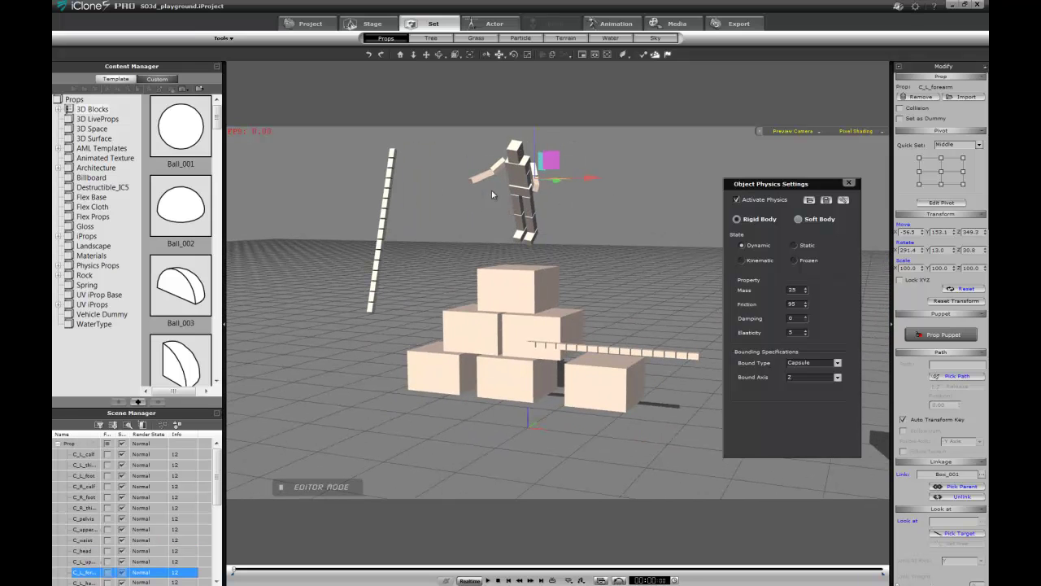
pyautogui.click(520, 191)
pyautogui.moveTo(519, 188); pyautogui.dragTo(500, 168)
pyautogui.moveTo(399, 246); pyautogui.dragTo(592, 280, button='right')
pyautogui.moveTo(544, 255); pyautogui.dragTo(506, 168, button='right')
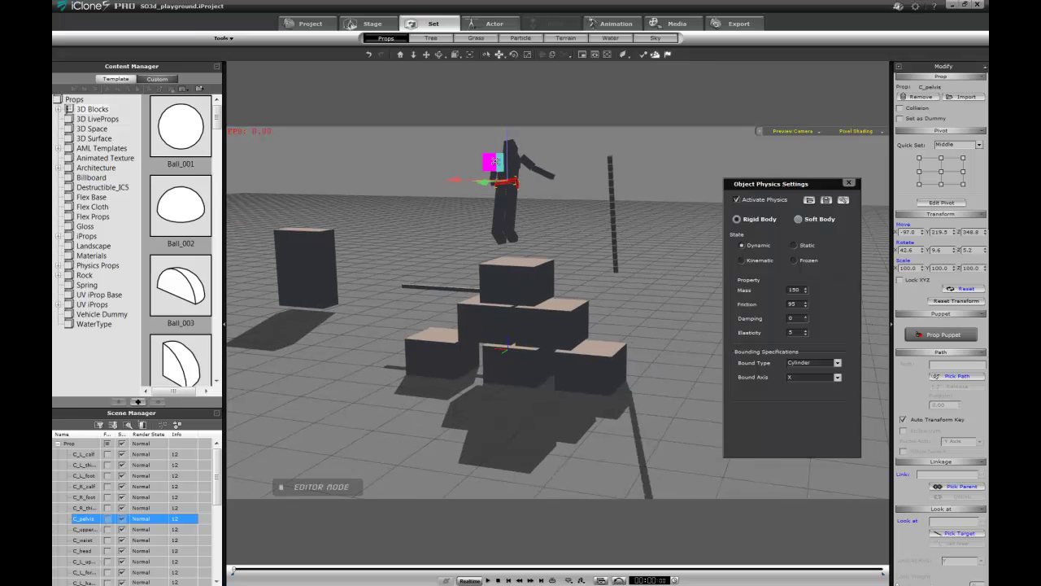
pyautogui.moveTo(488, 164); pyautogui.dragTo(538, 172)
pyautogui.moveTo(538, 172); pyautogui.dragTo(440, 286, button='right')
# Step: Deselect the dummy, play the simulation to watch the fall from the new position, and return to the first frame
pyautogui.hotkey('alt', 'space')
pyautogui.click(464, 268)
pyautogui.press('space')
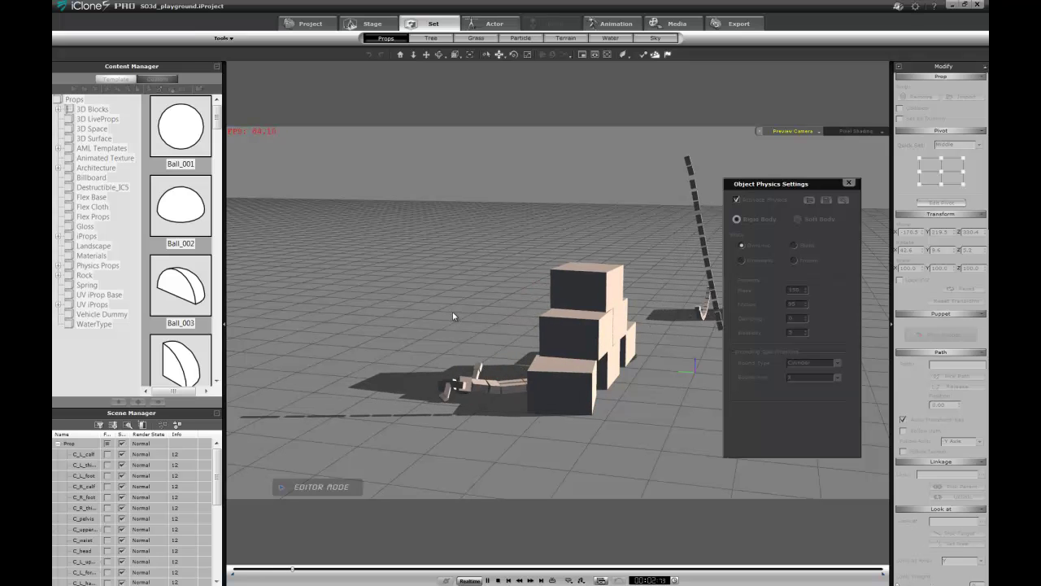
pyautogui.press('space')
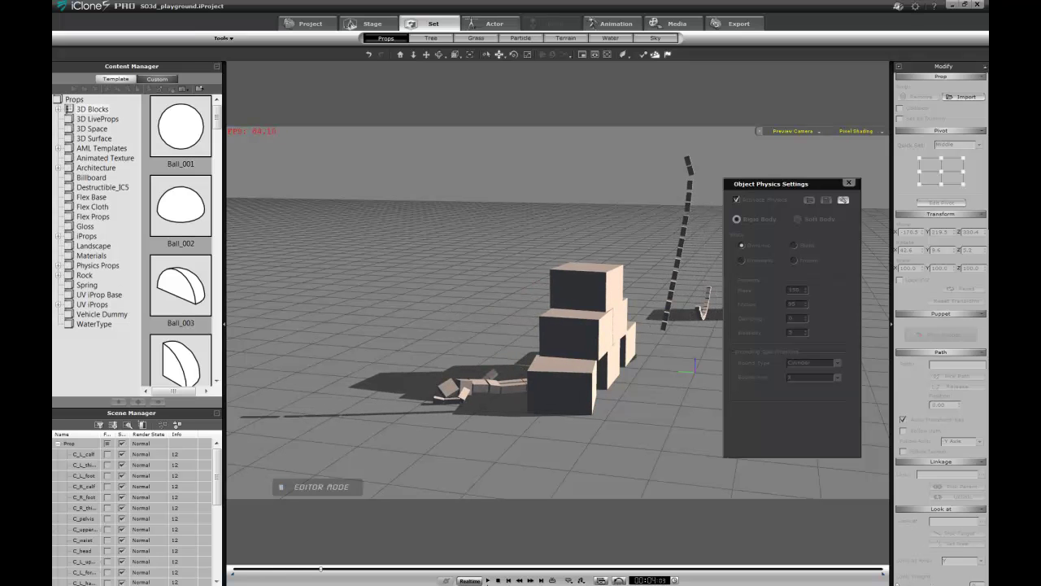
pyautogui.click(498, 581)
# Step: Reselect the dummy's pelvis and move the dummy closer over the stack, to about Y 194 and Z 326
pyautogui.moveTo(458, 330); pyautogui.dragTo(558, 334, button='right')
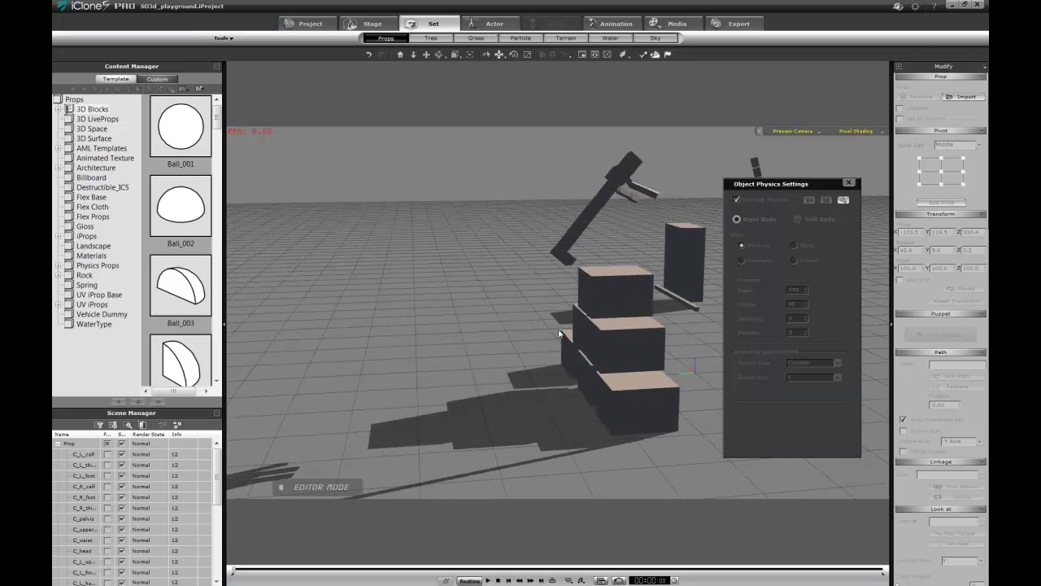
pyautogui.moveTo(567, 234); pyautogui.dragTo(305, 231, button='right')
pyautogui.click(647, 211)
pyautogui.moveTo(604, 255); pyautogui.dragTo(438, 266, button='right')
pyautogui.moveTo(688, 195); pyautogui.dragTo(640, 206, button='right')
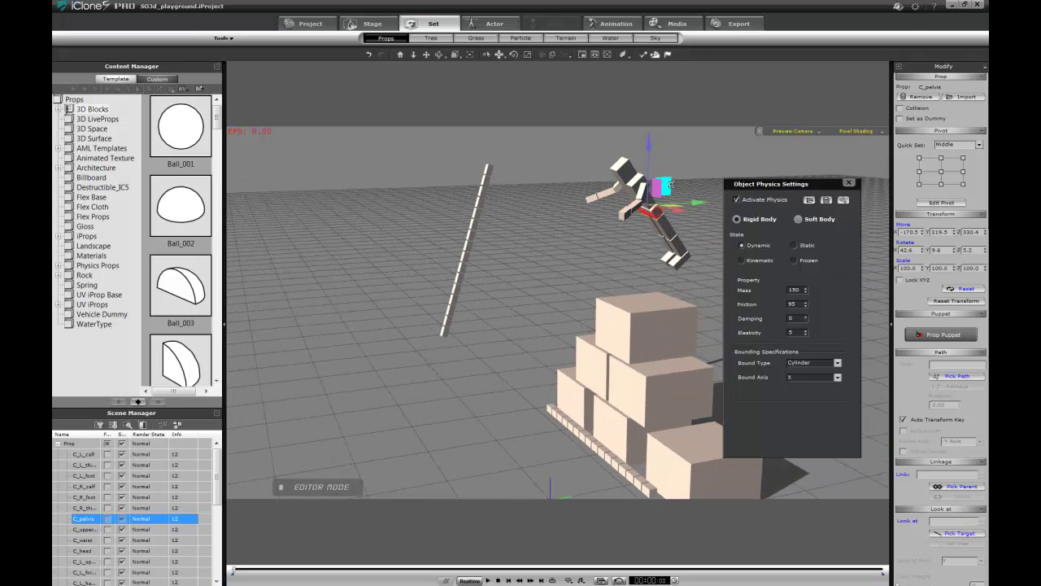
pyautogui.moveTo(666, 184); pyautogui.dragTo(590, 237)
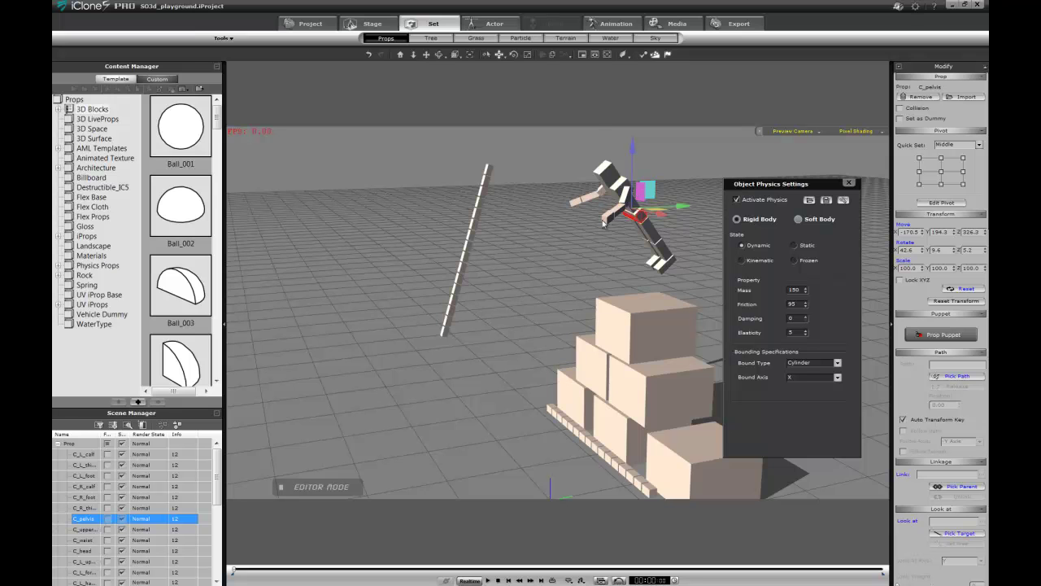
# Step: Replay the simulation to watch the dummy tumble down the stacked boxes, and rewind to the start
pyautogui.press('space')
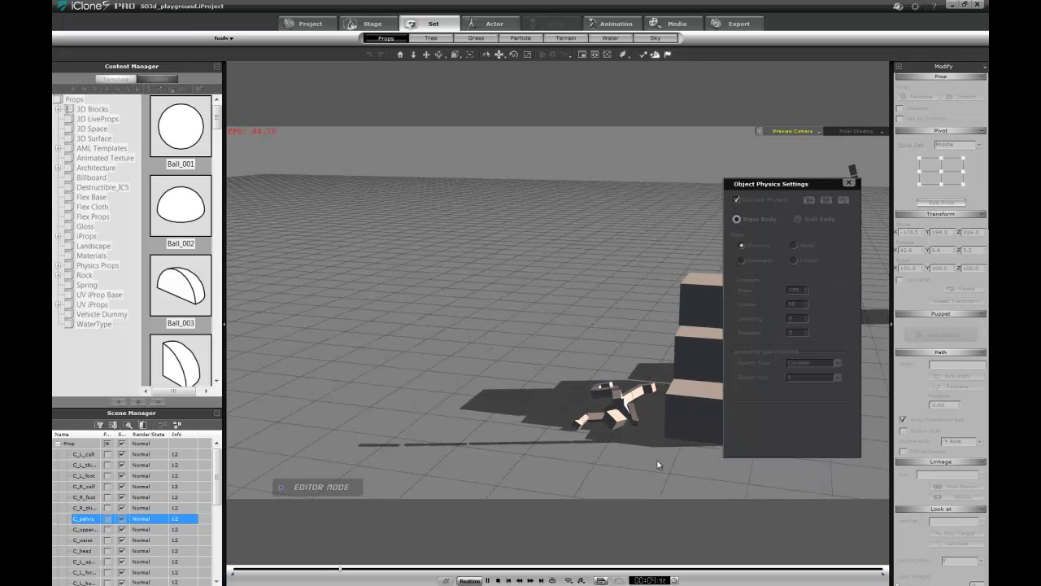
pyautogui.press('space')
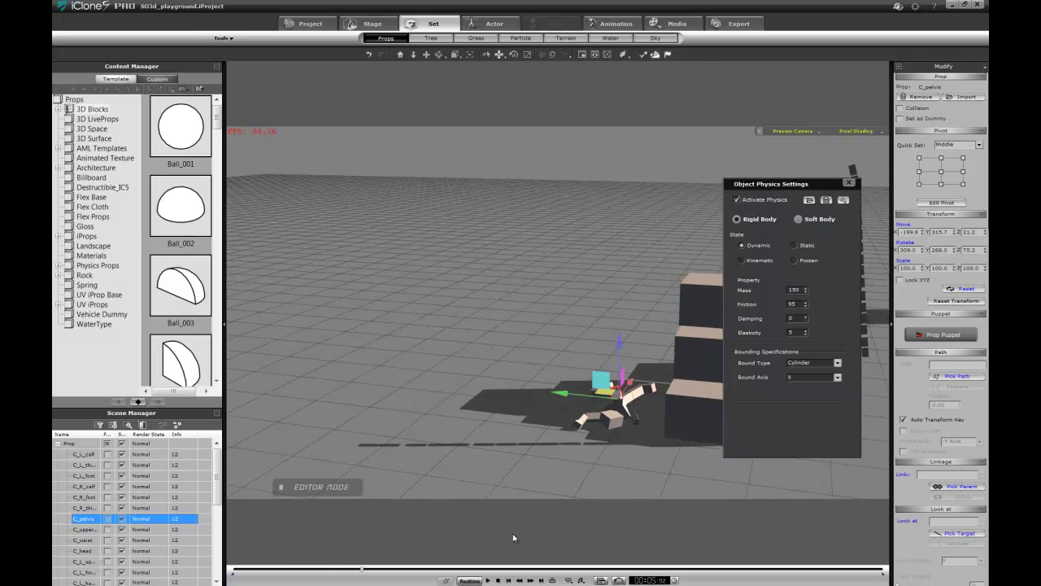
pyautogui.click(499, 580)
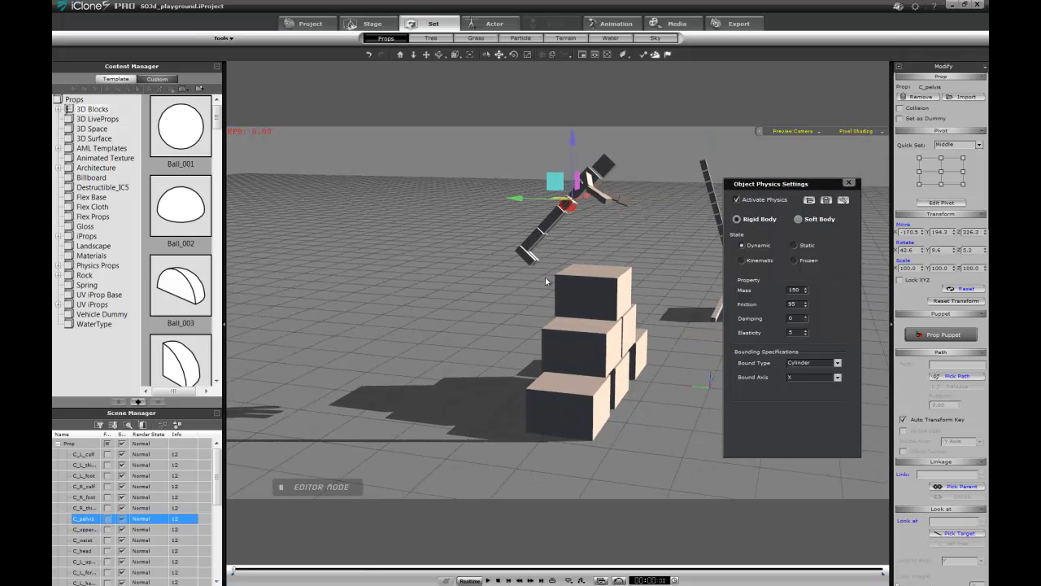
# Step: Add a Box_001 block from the props library to the scene
pyautogui.moveTo(432, 253); pyautogui.dragTo(393, 301, button='middle')
pyautogui.moveTo(577, 295); pyautogui.dragTo(575, 364, button='right')
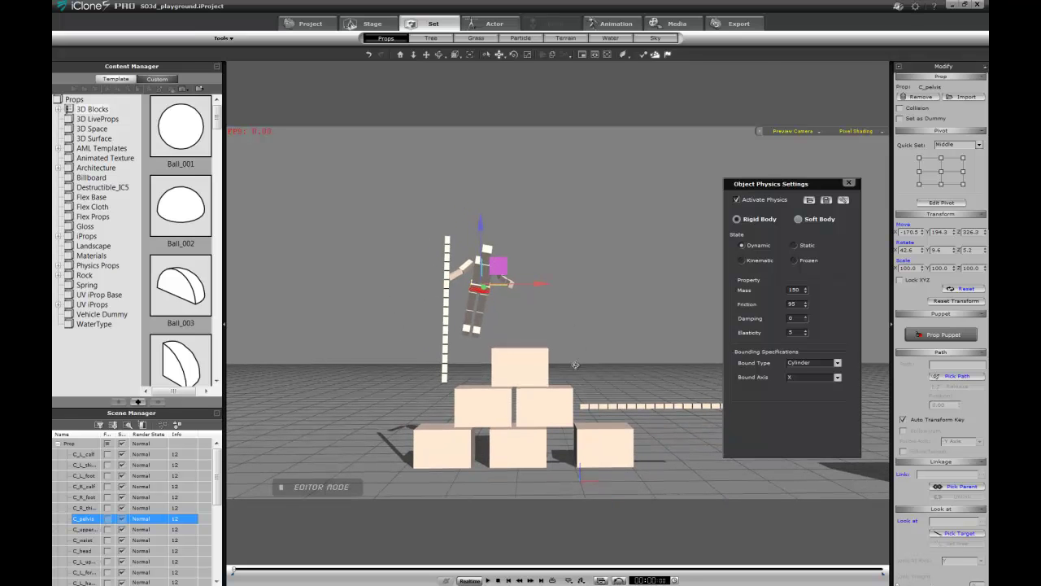
pyautogui.moveTo(556, 276); pyautogui.dragTo(513, 281, button='middle')
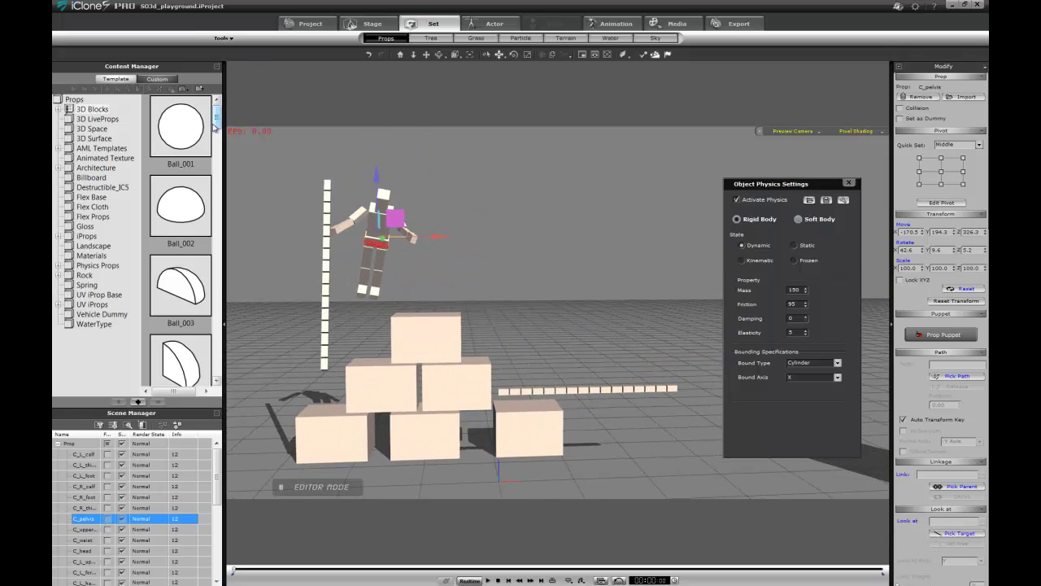
pyautogui.scroll(-4, 216, 122)
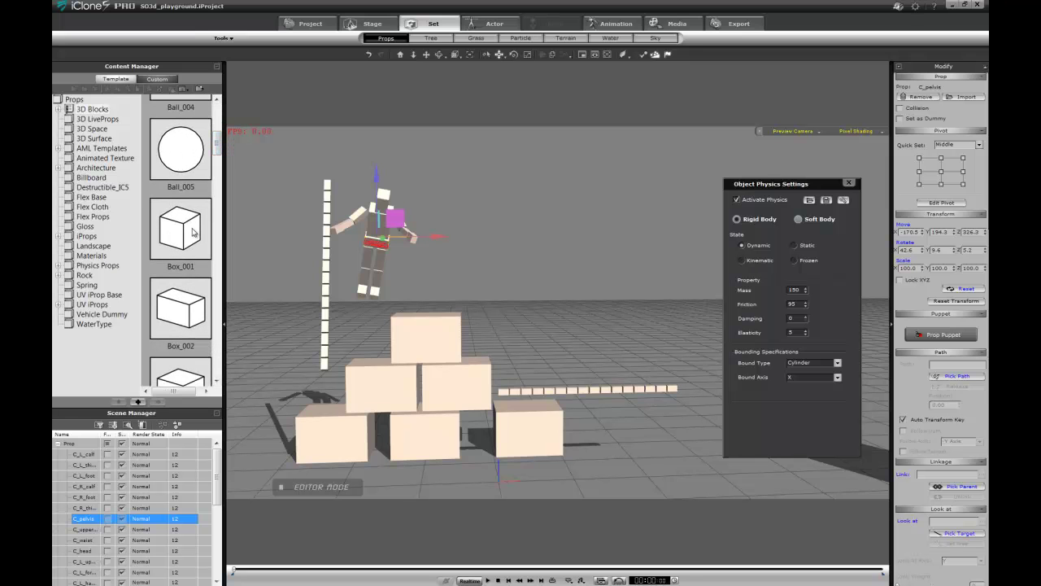
pyautogui.doubleClick(193, 232)
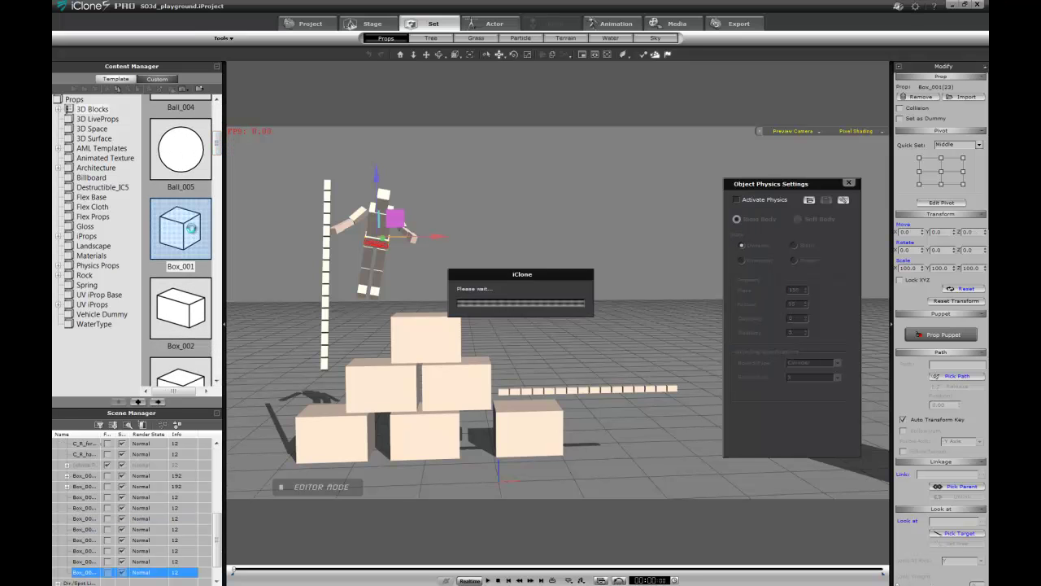
pyautogui.moveTo(424, 409); pyautogui.dragTo(596, 388, button='right')
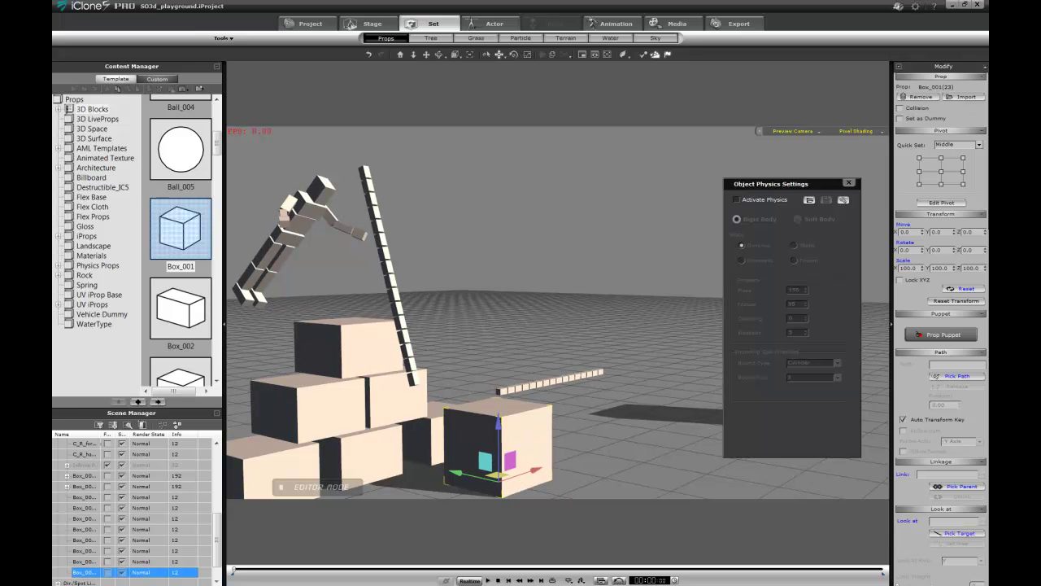
# Step: Set the new box's pivot to its top middle and reset its transform to place that pivot at the origin
pyautogui.click(942, 160)
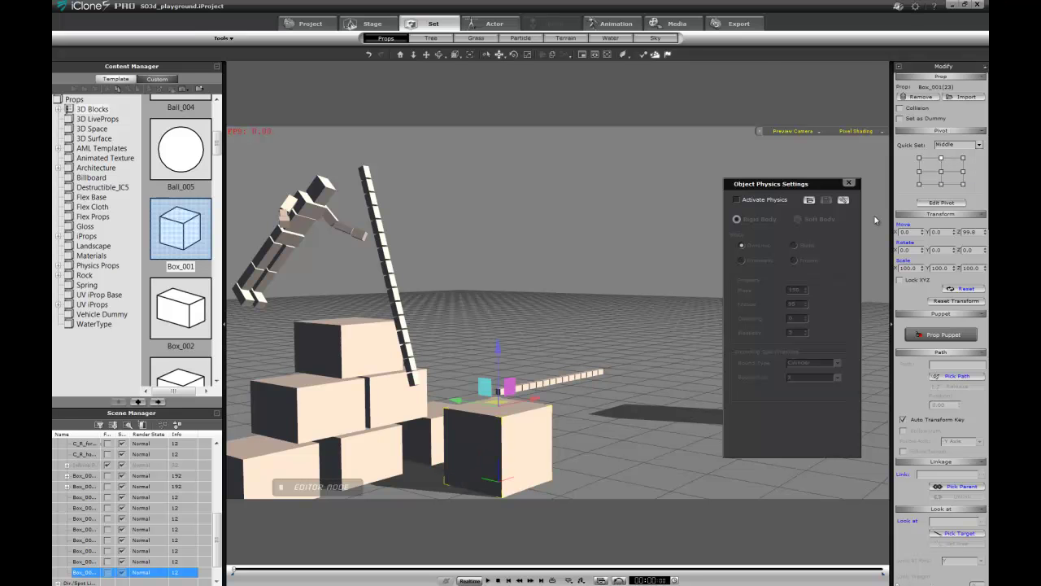
pyautogui.moveTo(671, 385); pyautogui.dragTo(572, 355, button='right')
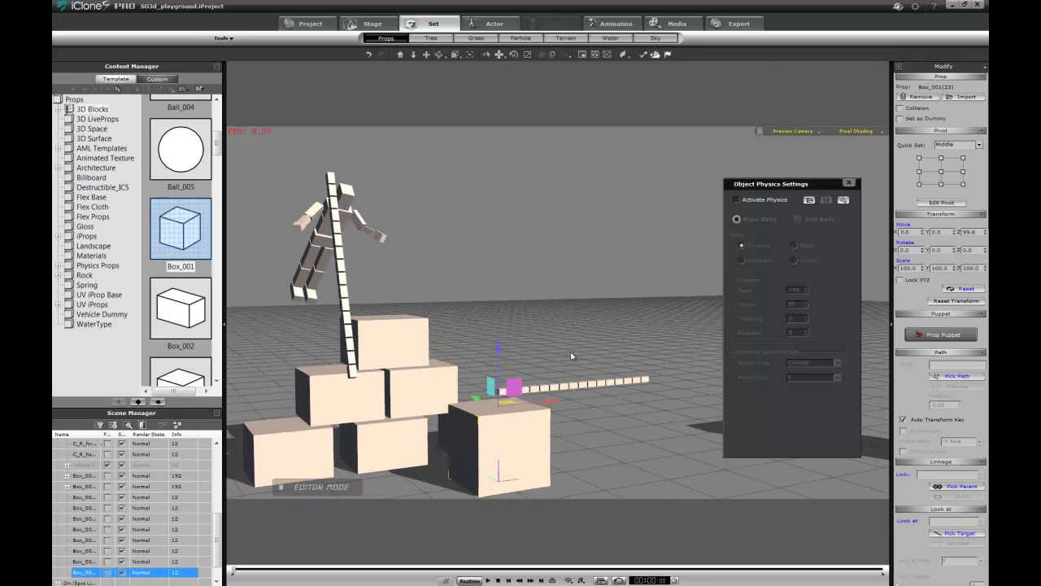
pyautogui.click(964, 289)
pyautogui.moveTo(594, 366); pyautogui.dragTo(480, 317, button='right')
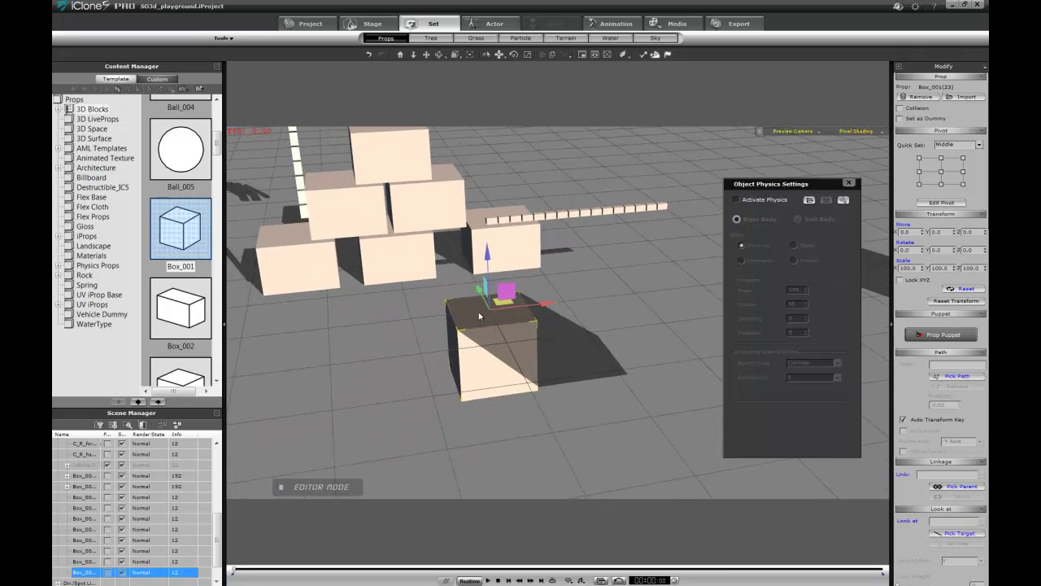
# Step: Scale the new box down to a small upright block, about 17.7 in X and Y and 36.7 in Z
pyautogui.press('r')
pyautogui.moveTo(488, 309); pyautogui.dragTo(469, 461)
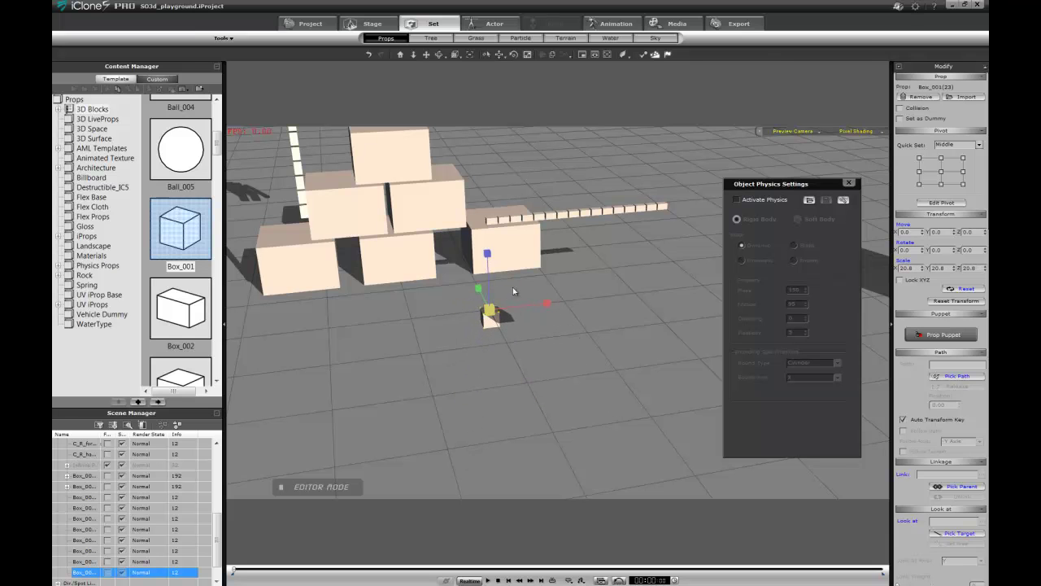
pyautogui.moveTo(487, 252); pyautogui.dragTo(496, 214)
pyautogui.moveTo(446, 349); pyautogui.dragTo(533, 335, button='right')
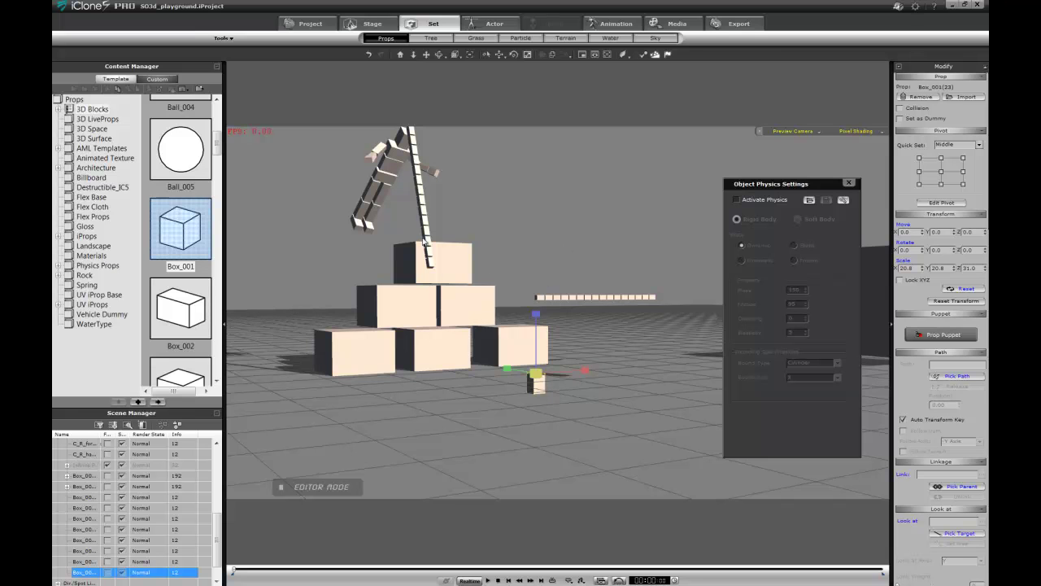
pyautogui.moveTo(620, 252); pyautogui.dragTo(607, 293, button='right')
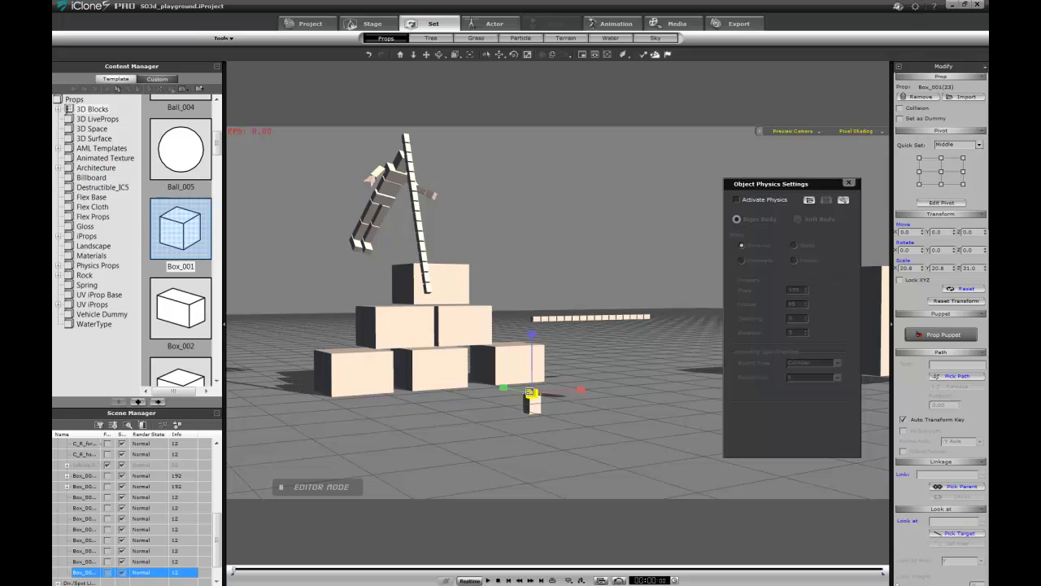
pyautogui.moveTo(532, 333); pyautogui.dragTo(533, 314)
pyautogui.moveTo(532, 396); pyautogui.dragTo(523, 412)
pyautogui.moveTo(553, 380); pyautogui.dragTo(460, 382, button='right')
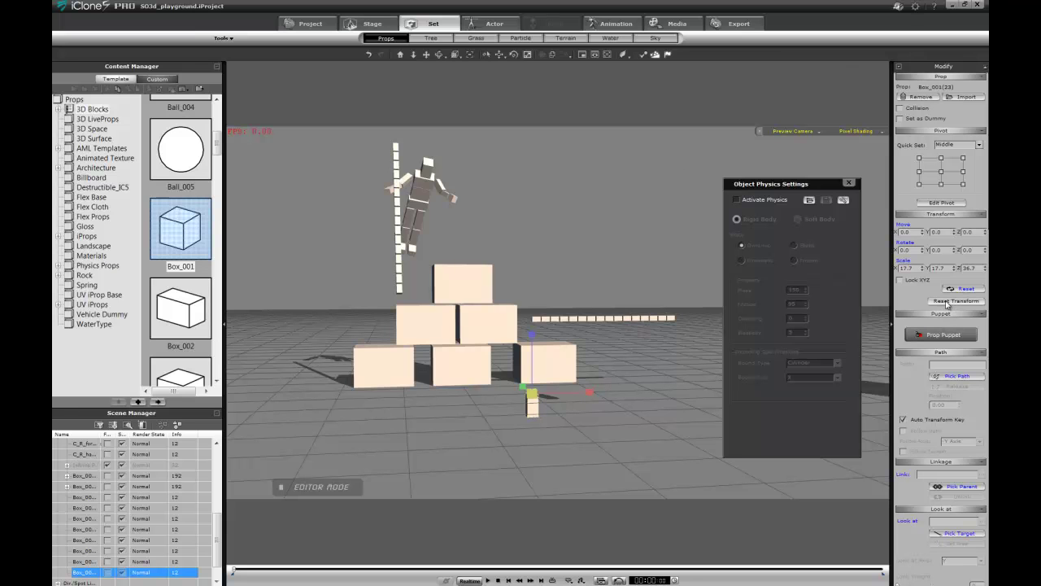
# Step: Reset the small block's transform at its current size and raise it to about 40.4 in Z
pyautogui.click(947, 303)
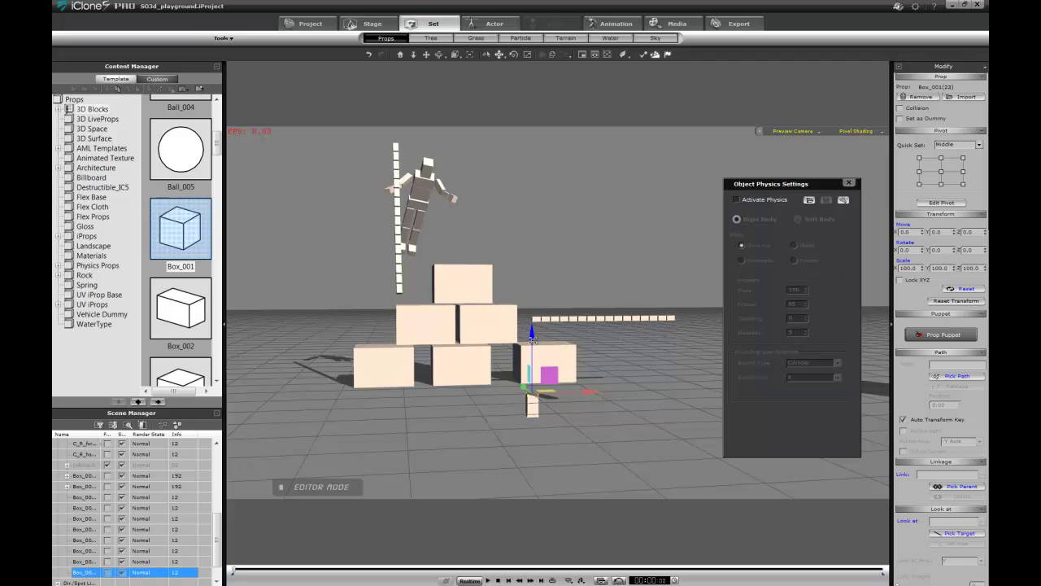
pyautogui.moveTo(531, 335); pyautogui.dragTo(531, 312)
pyautogui.moveTo(547, 284); pyautogui.dragTo(508, 335, button='right')
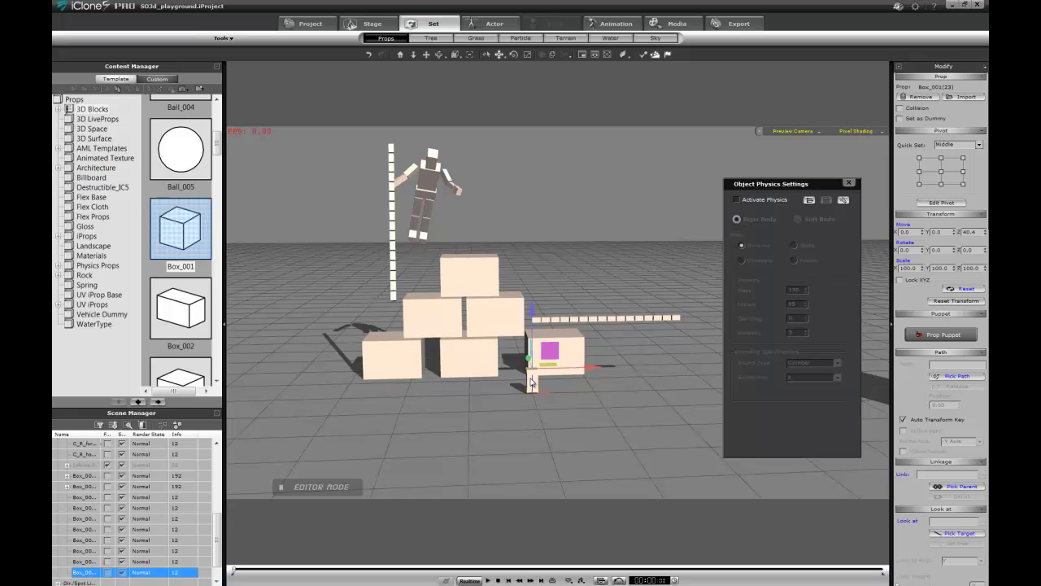
# Step: Multi-duplicate the small block with 10 copies and set their X and Y move values to 0
pyautogui.keyDown('ctrl'); pyautogui.click(529, 378); pyautogui.keyUp('ctrl')
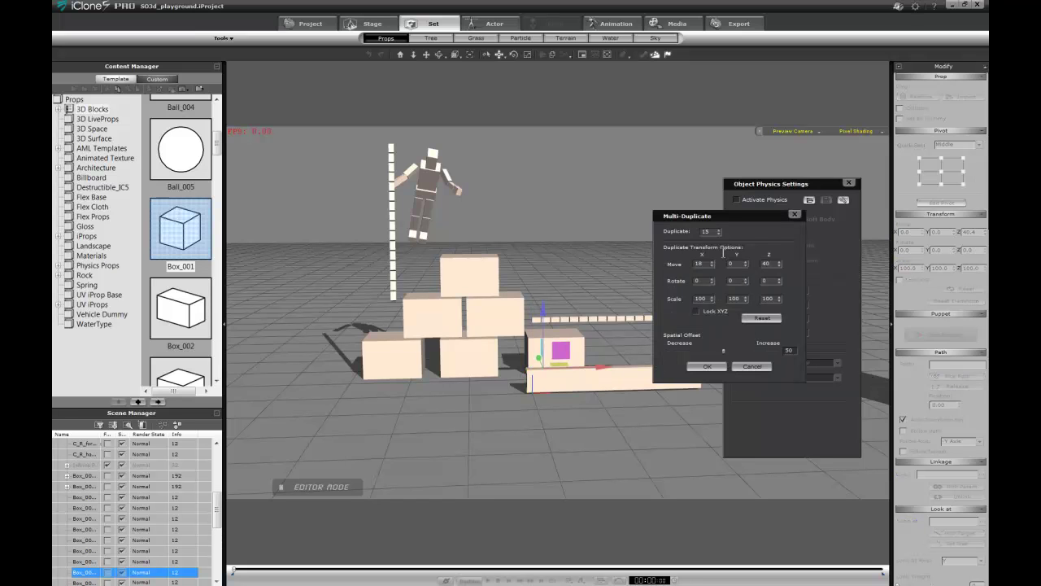
pyautogui.doubleClick(701, 233)
pyautogui.doubleClick(708, 265)
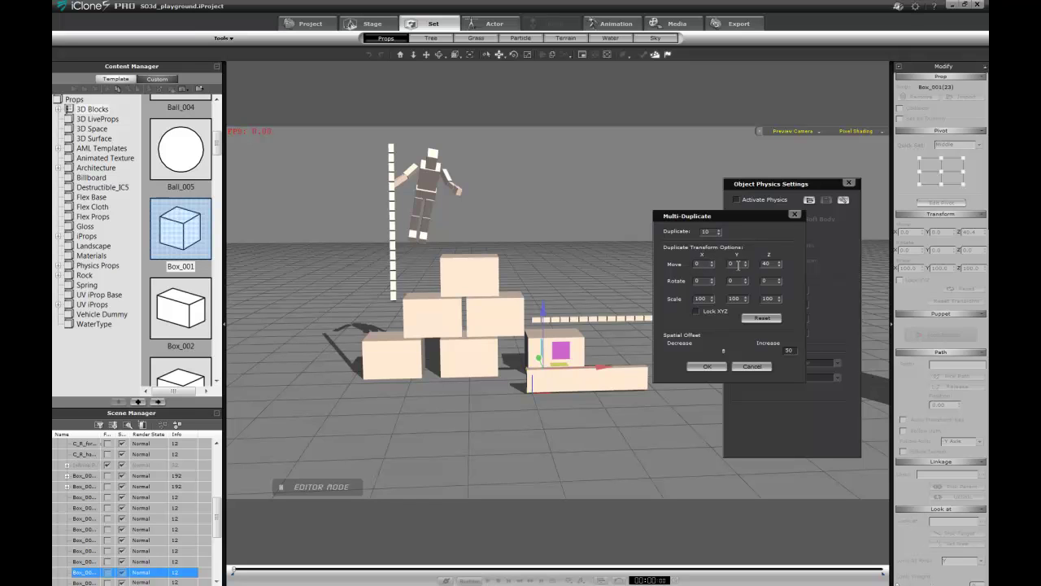
pyautogui.click(739, 265)
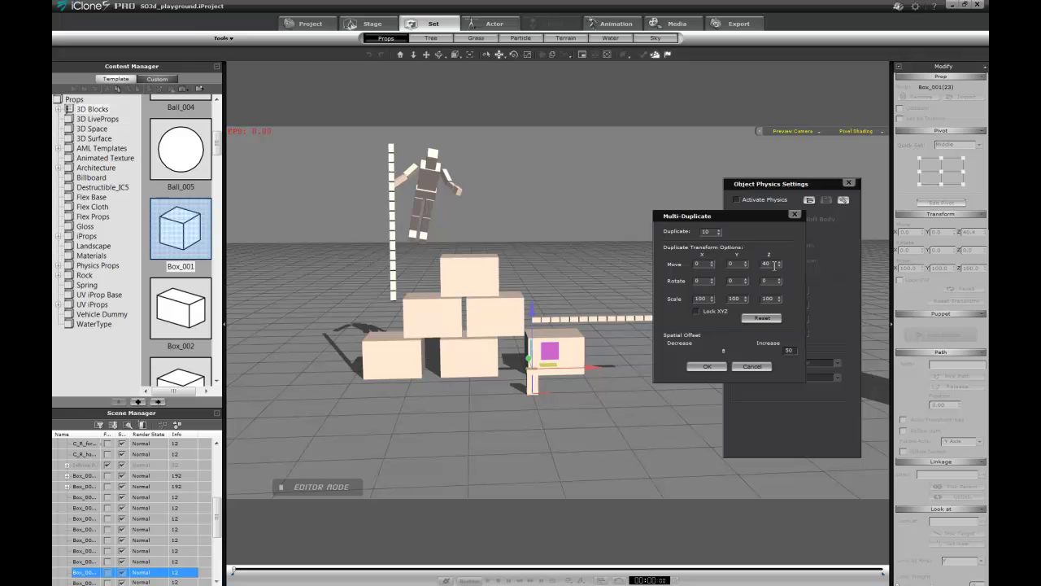
# Step: Try Z move values of 10 and -20 for the duplicated blocks
pyautogui.moveTo(774, 265); pyautogui.dragTo(760, 265)
pyautogui.moveTo(477, 365); pyautogui.dragTo(561, 361, button='right')
pyautogui.moveTo(776, 264); pyautogui.dragTo(757, 264)
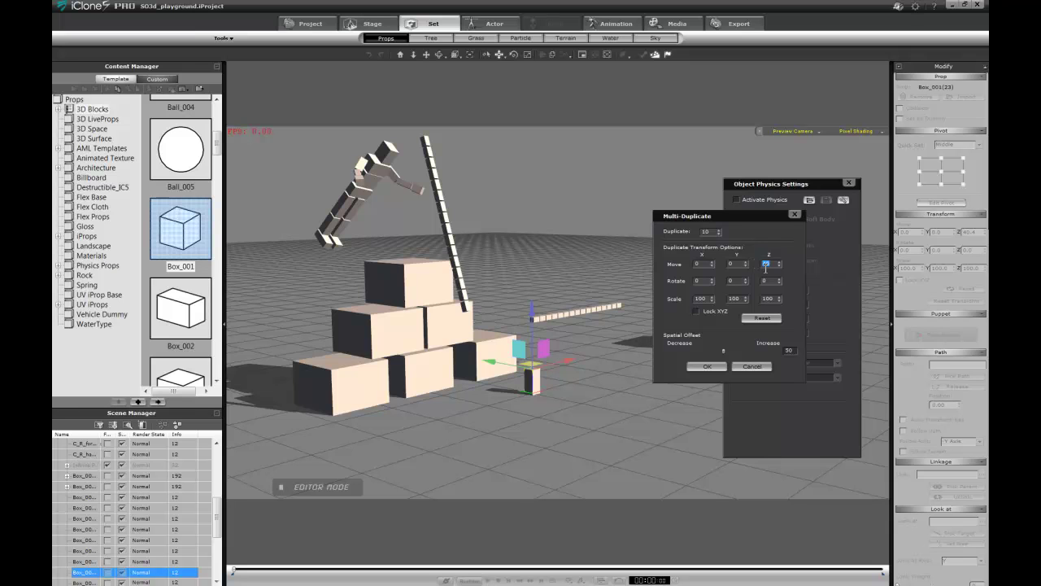
pyautogui.write('10')
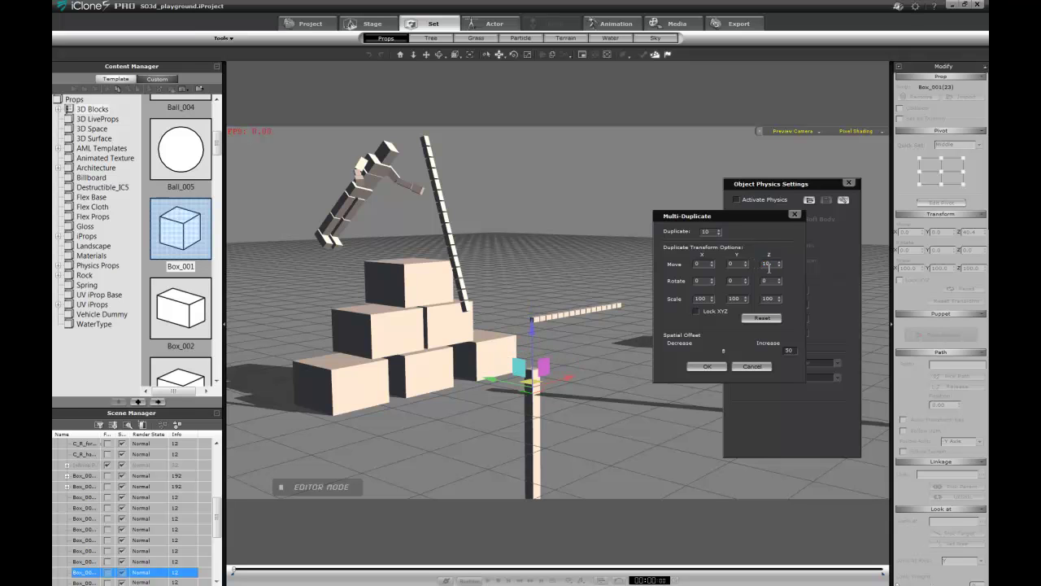
pyautogui.moveTo(778, 264); pyautogui.dragTo(754, 263)
pyautogui.write('-203')
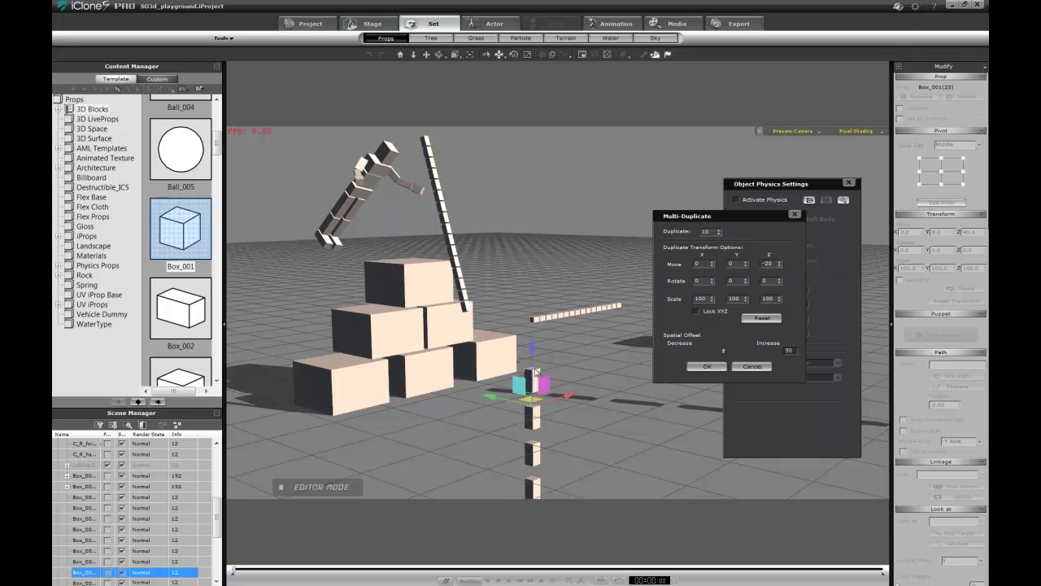
# Step: Raise the copies to a Z move of 81 so they stack into an upright column, and accept the duplication
pyautogui.moveTo(535, 352); pyautogui.dragTo(534, 286)
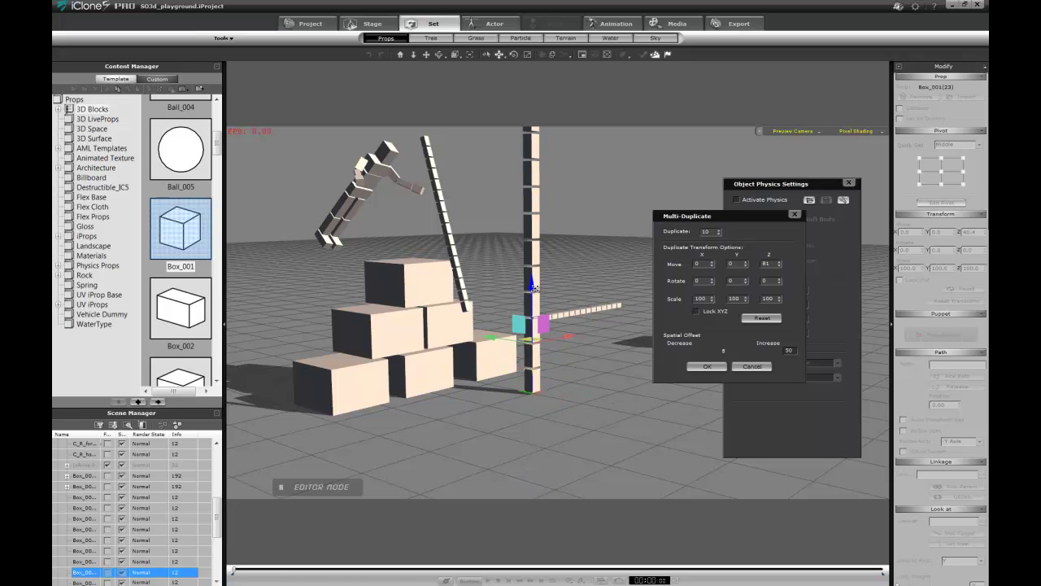
pyautogui.moveTo(561, 296); pyautogui.dragTo(406, 376, button='right')
pyautogui.moveTo(538, 428); pyautogui.dragTo(559, 425, button='right')
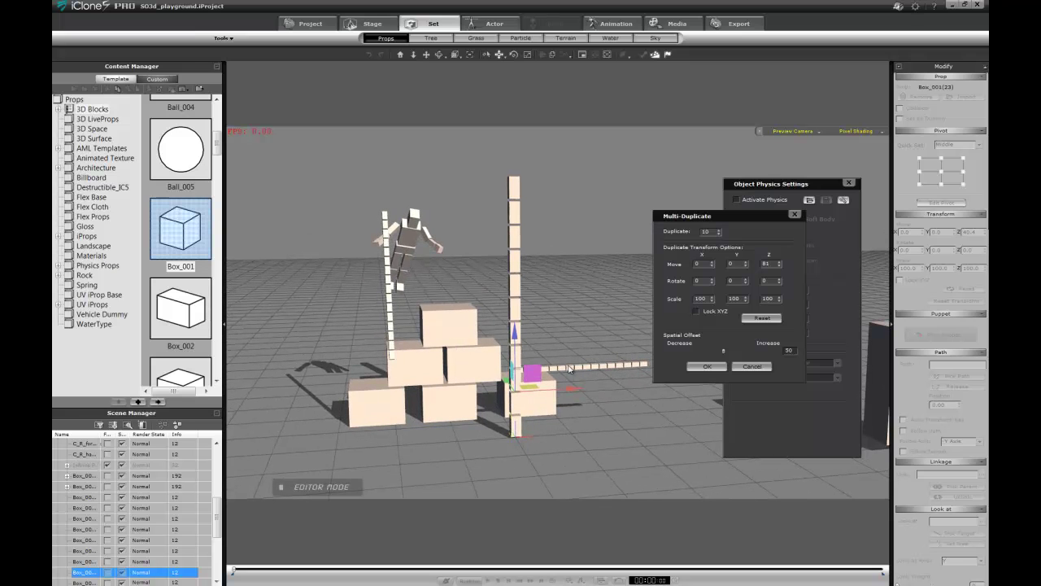
pyautogui.click(704, 368)
# Step: Move the horizontal chain of boxes away from the column along X to about 142.1
pyautogui.click(620, 369)
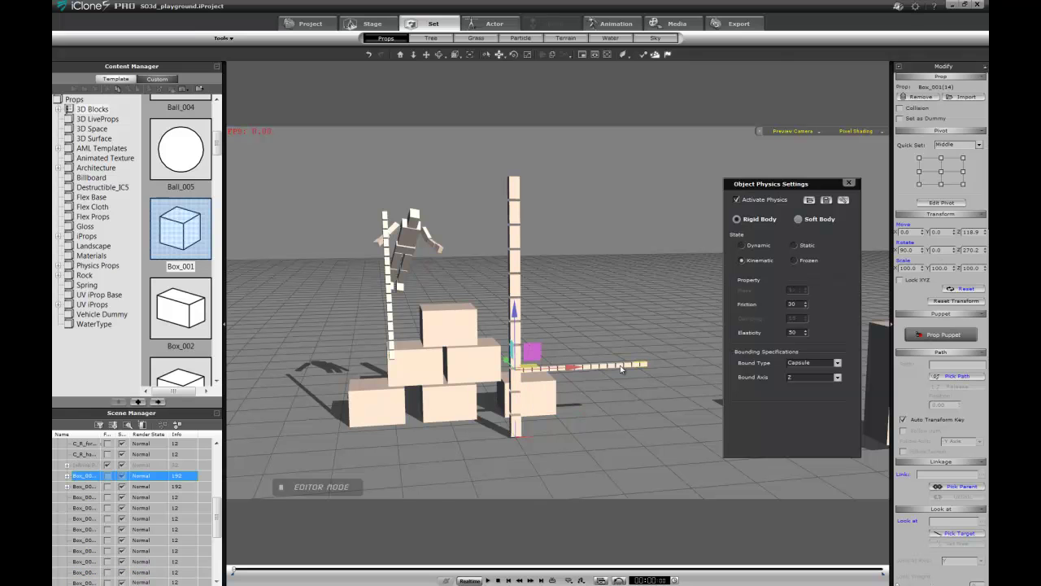
pyautogui.moveTo(572, 367); pyautogui.dragTo(652, 364)
pyautogui.moveTo(572, 351); pyautogui.dragTo(693, 430, button='right')
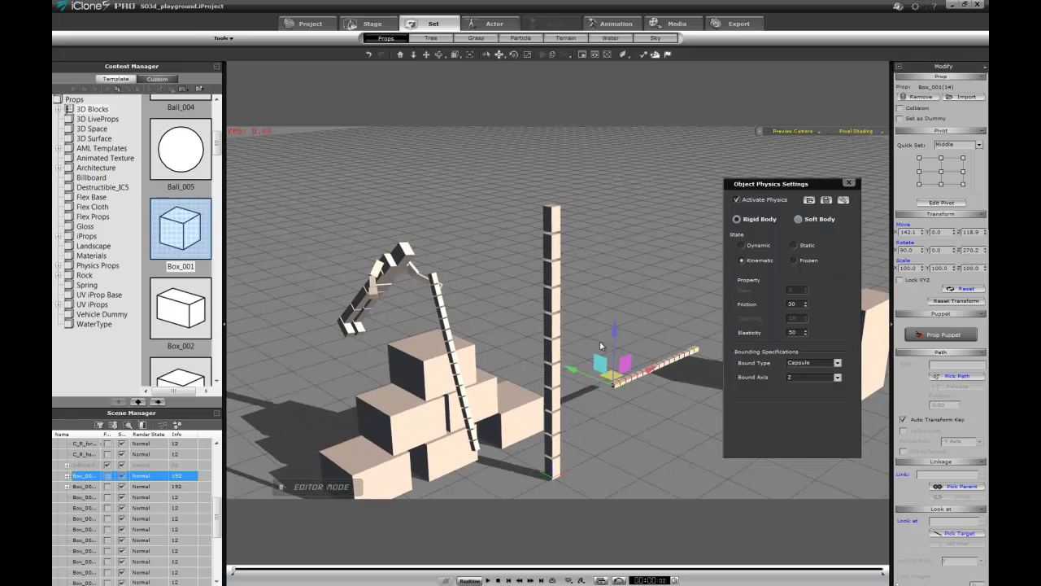
# Step: Select all boxes of the new column and activate rigid body physics on them in the Dynamic state
pyautogui.scroll(-4, 601, 238)
pyautogui.moveTo(602, 221); pyautogui.dragTo(513, 438, button='right')
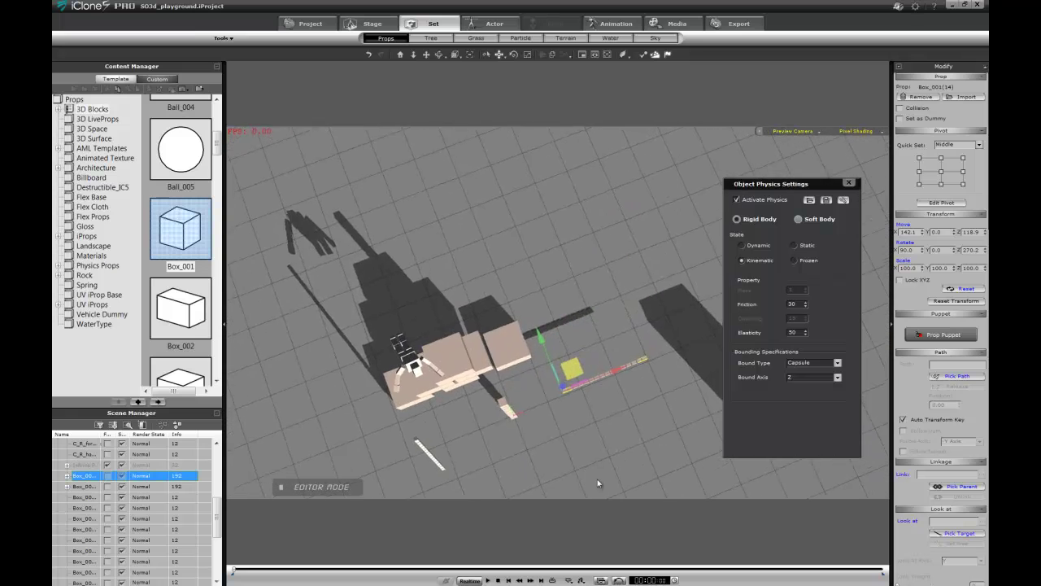
pyautogui.click(530, 428)
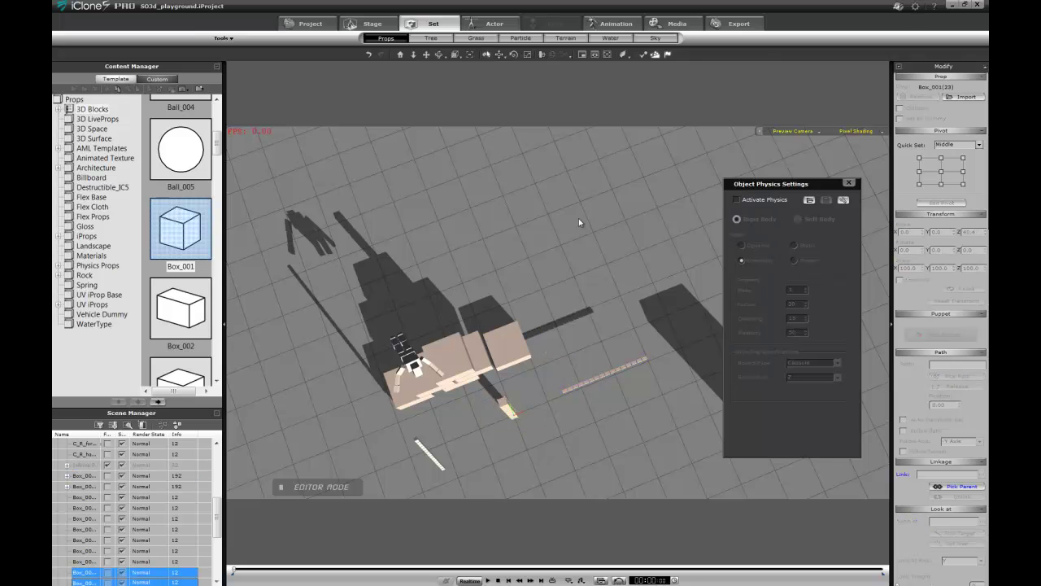
pyautogui.click(648, 55)
pyautogui.moveTo(593, 423); pyautogui.dragTo(607, 172, button='right')
pyautogui.click(642, 55)
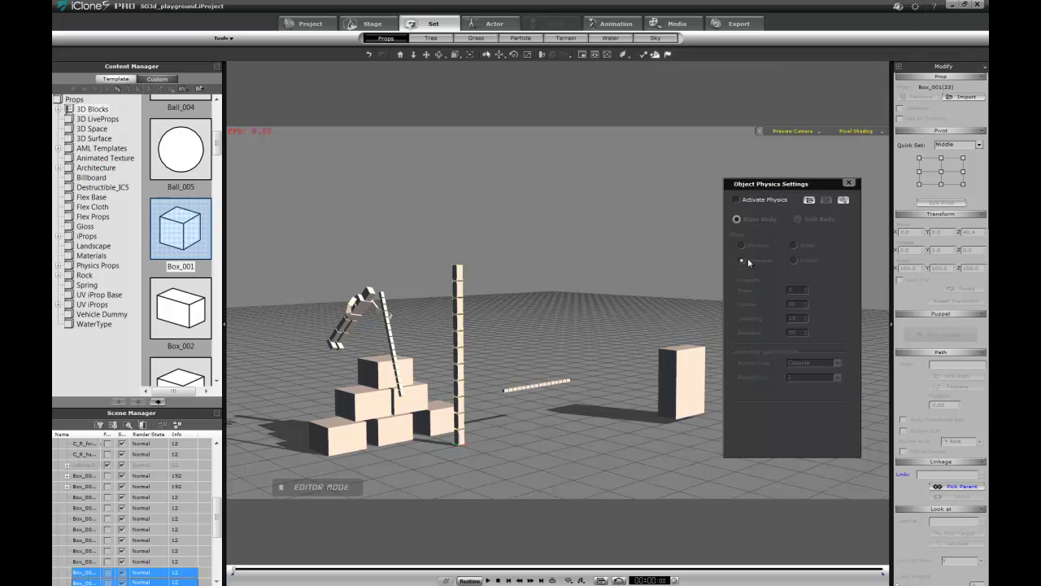
pyautogui.click(736, 200)
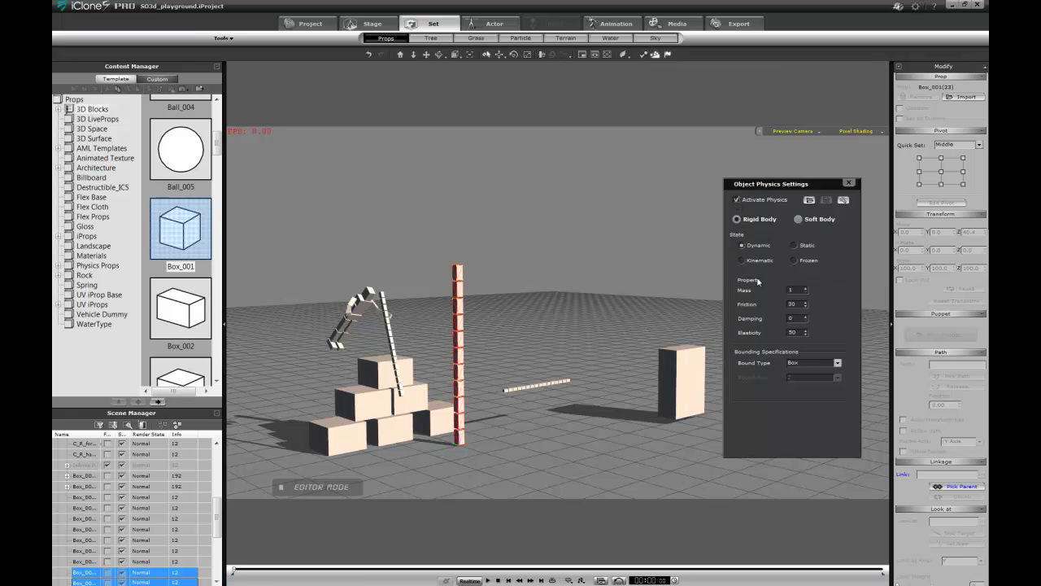
pyautogui.click(741, 245)
# Step: Set the column boxes' physics bound type to Capsule with Z as the bound axis
pyautogui.moveTo(501, 346)
pyautogui.mouseDown(button='right')
pyautogui.moveTo(491, 278)
pyautogui.moveTo(500, 339)
pyautogui.mouseUp(button='right')
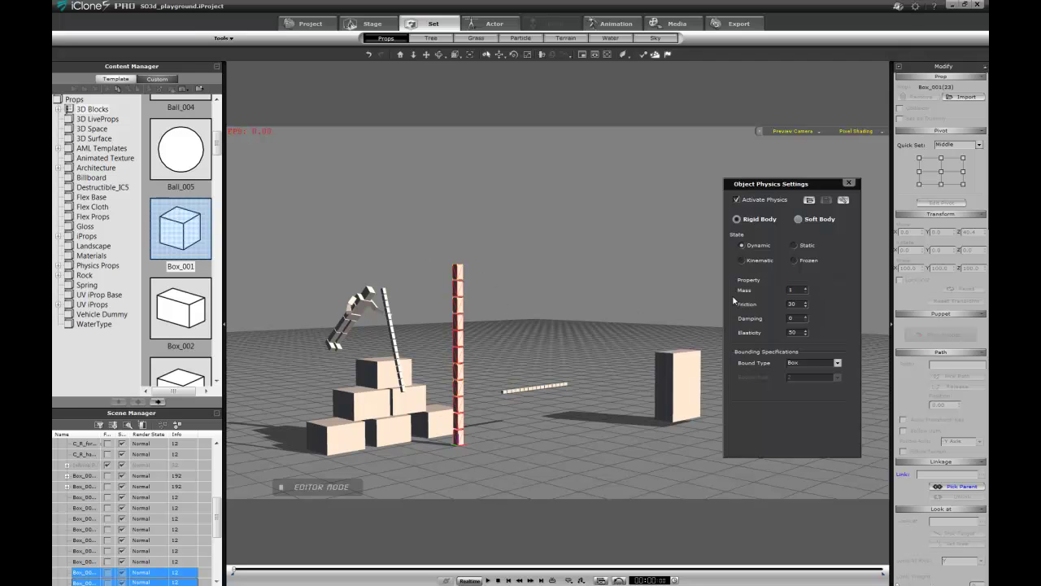
pyautogui.click(836, 362)
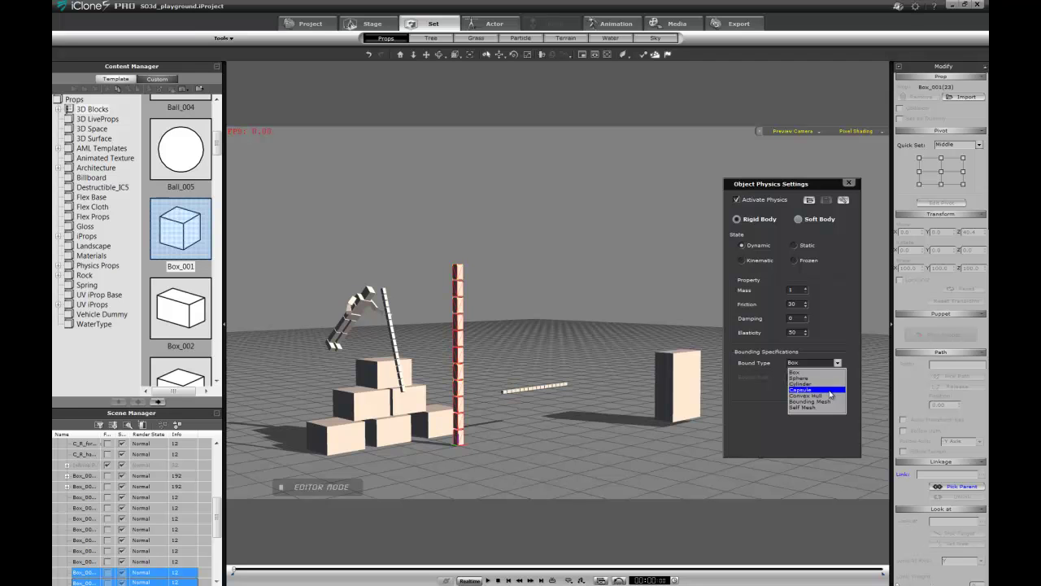
pyautogui.click(830, 392)
pyautogui.click(837, 378)
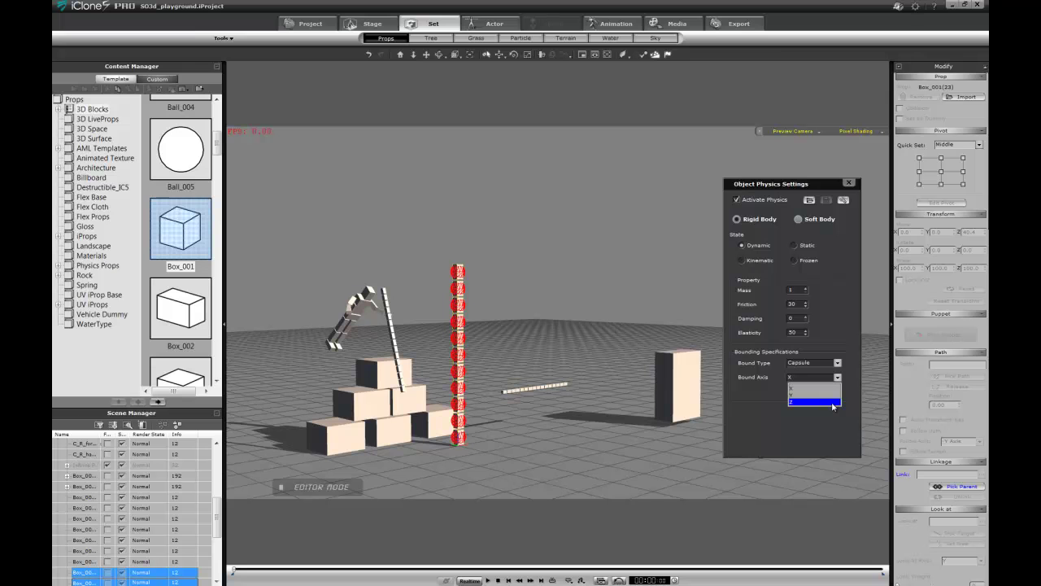
pyautogui.click(832, 404)
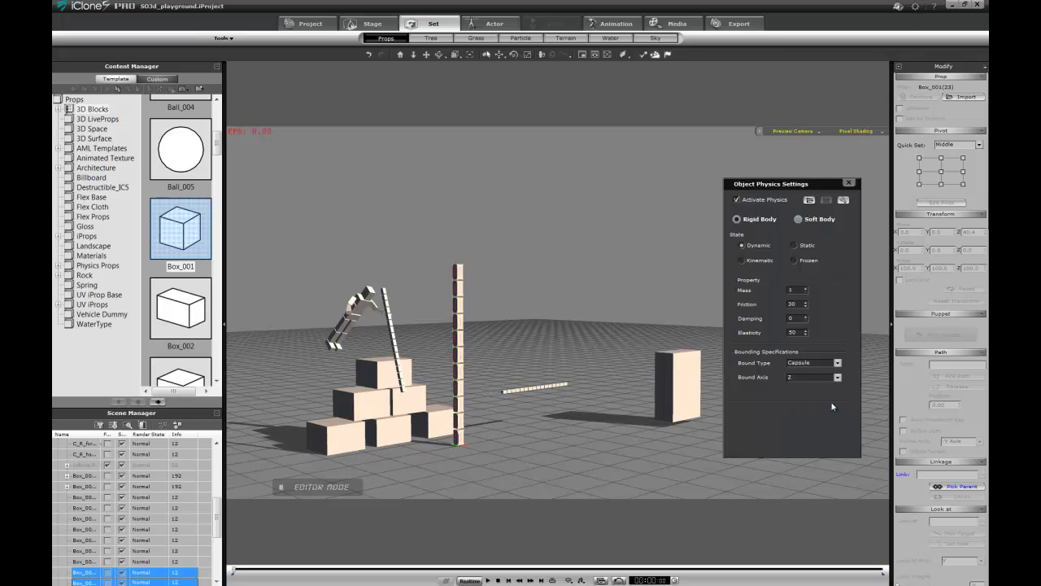
# Step: Set the column's top box to Kinematic and open the rigid body constraint settings beside the column
pyautogui.moveTo(364, 336); pyautogui.dragTo(501, 285, button='middle')
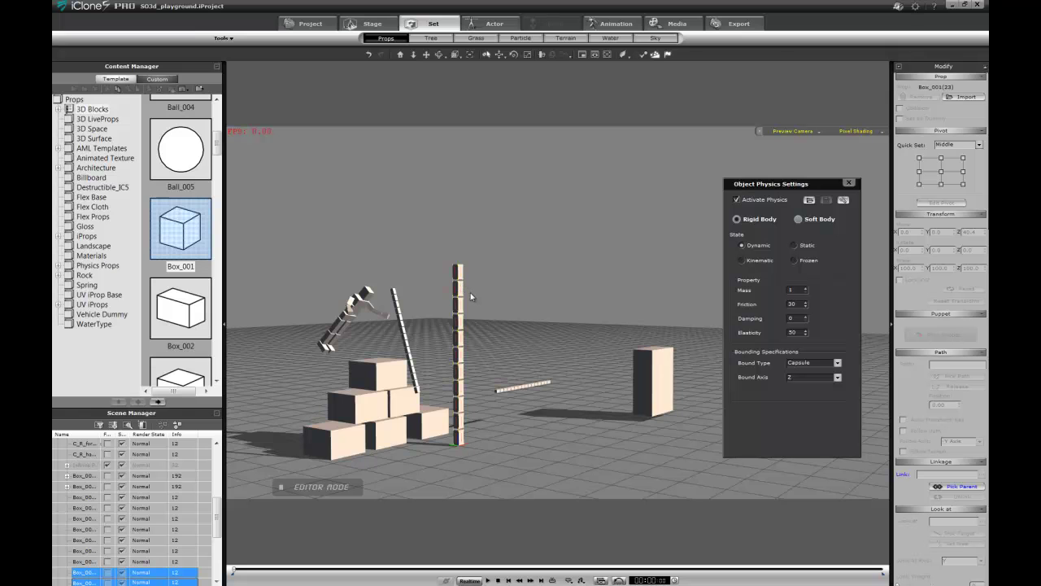
pyautogui.moveTo(563, 304); pyautogui.dragTo(599, 262, button='middle')
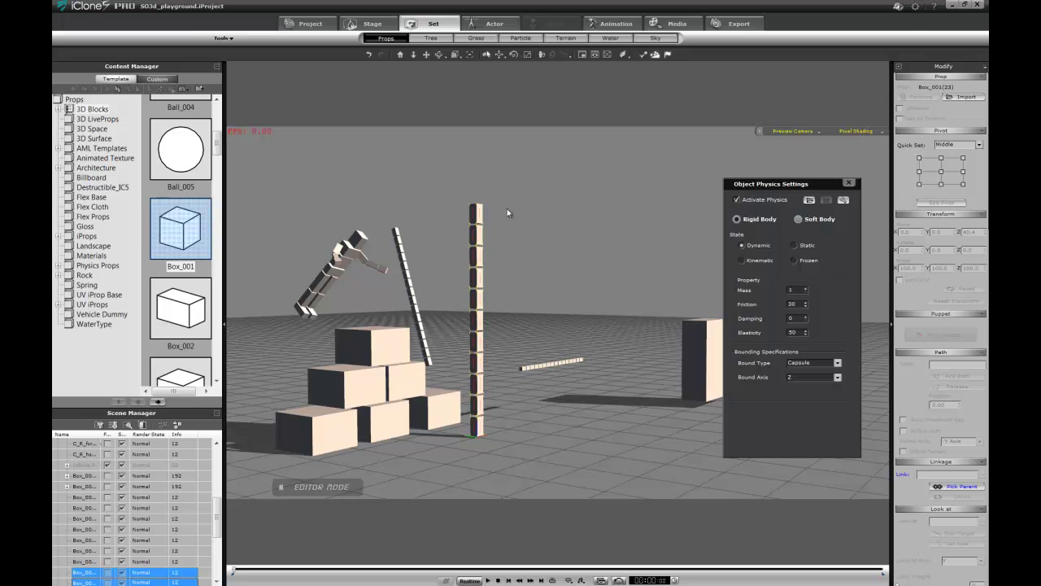
pyautogui.click(478, 216)
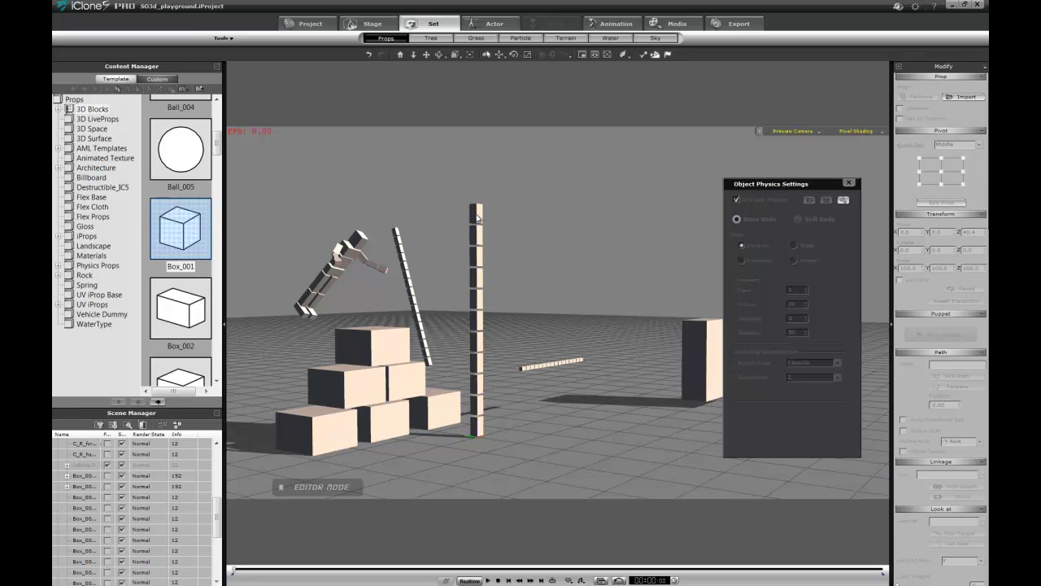
pyautogui.click(741, 260)
pyautogui.moveTo(434, 294); pyautogui.dragTo(443, 362, button='right')
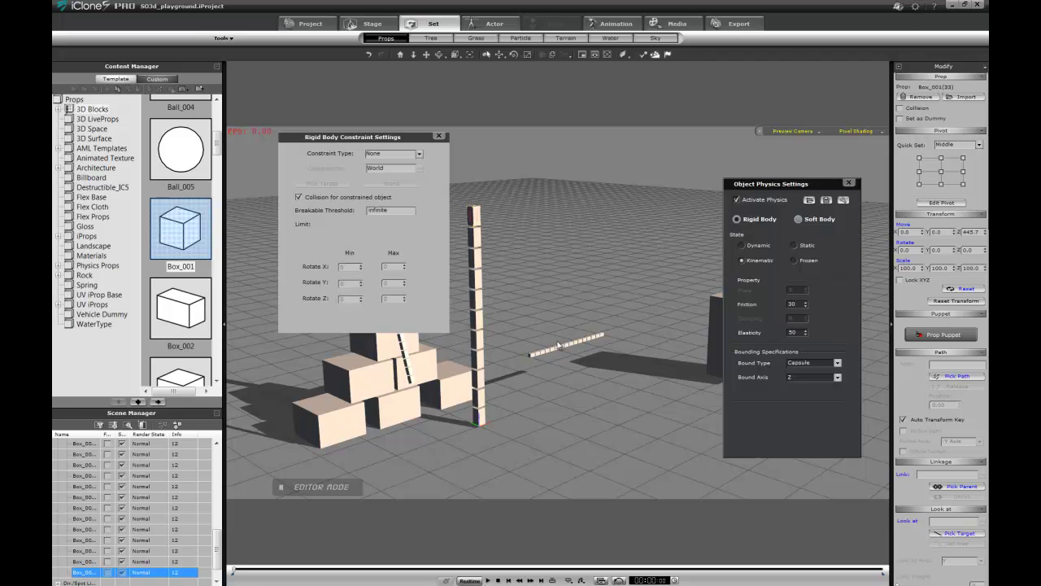
pyautogui.moveTo(383, 138); pyautogui.dragTo(352, 103)
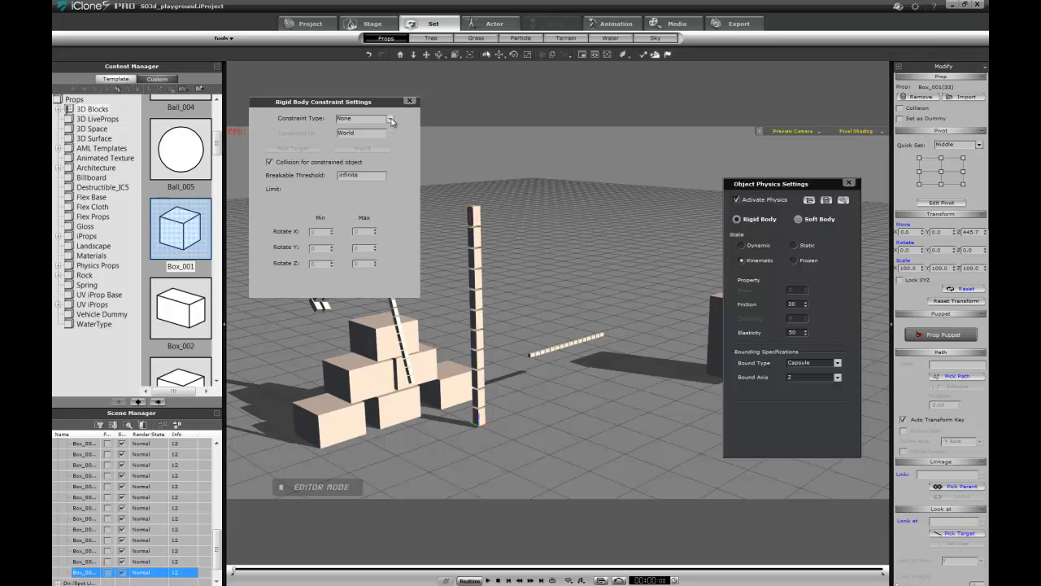
# Step: Select all column boxes below the top one and give them a Point to point constraint
pyautogui.moveTo(493, 141); pyautogui.dragTo(284, 353, button='right')
pyautogui.moveTo(465, 325); pyautogui.dragTo(566, 411, button='right')
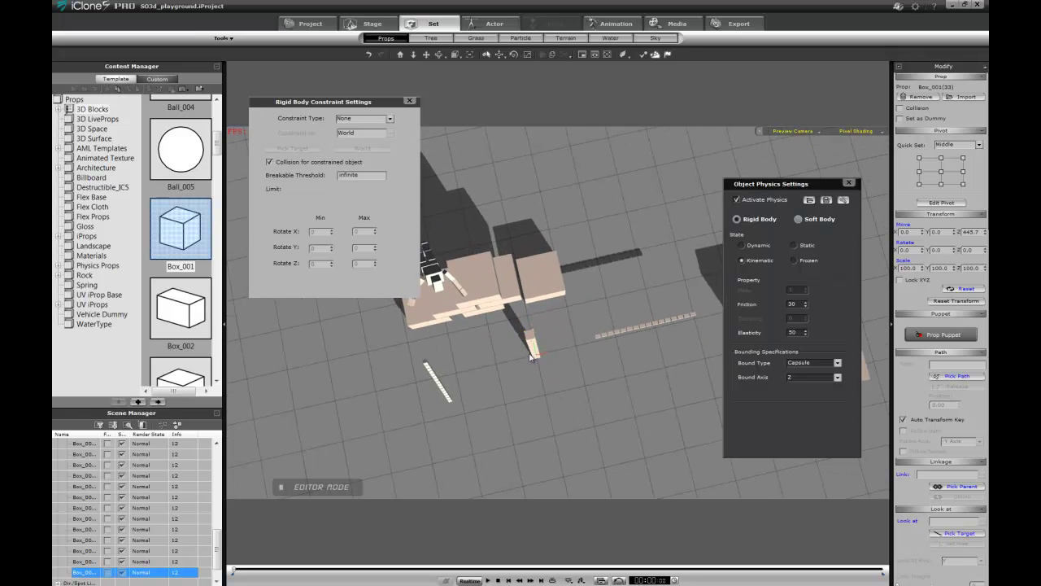
pyautogui.click(517, 321)
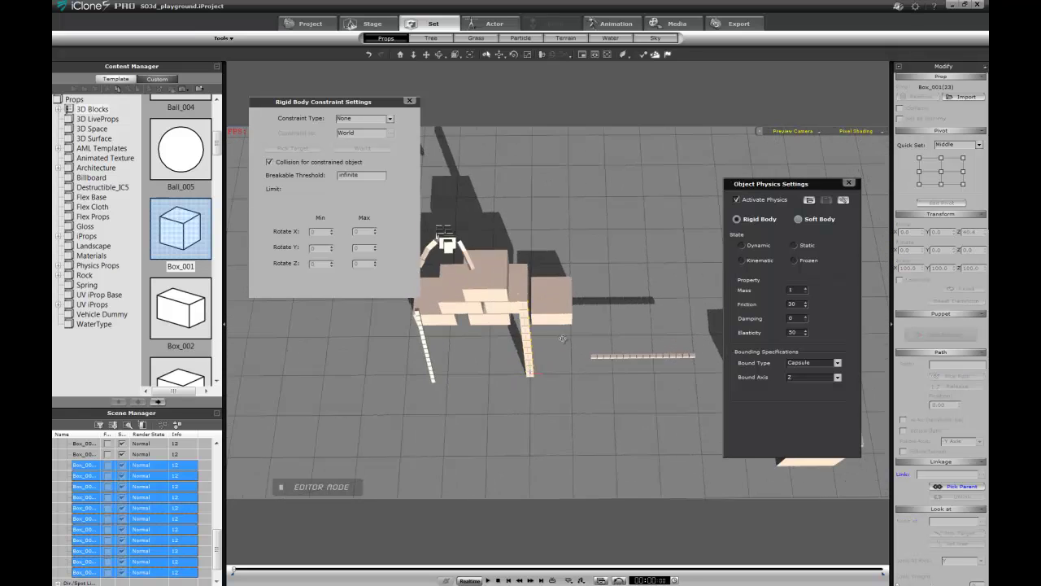
pyautogui.moveTo(564, 235); pyautogui.dragTo(510, 138, button='right')
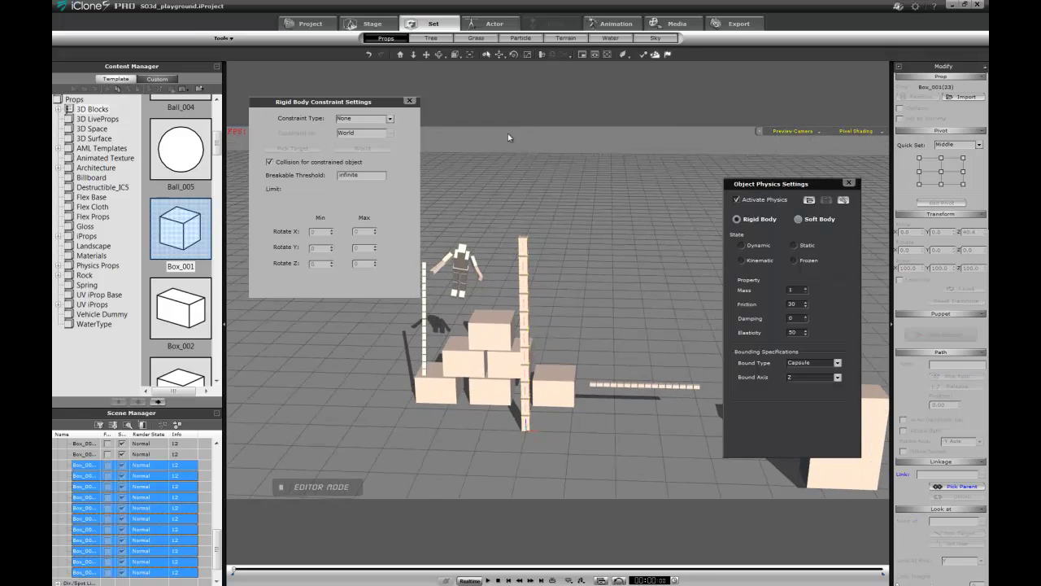
pyautogui.click(390, 119)
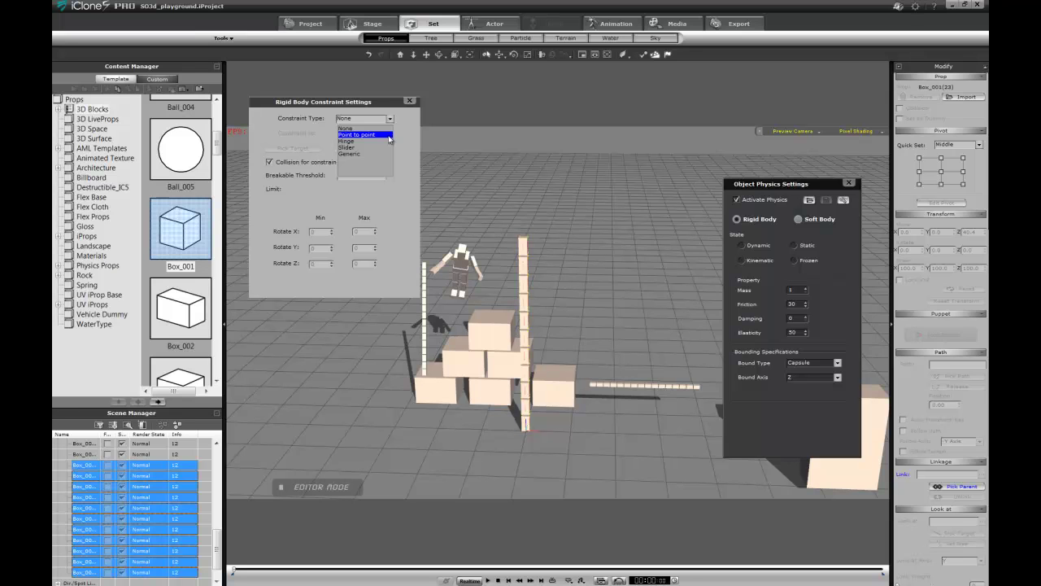
pyautogui.click(389, 138)
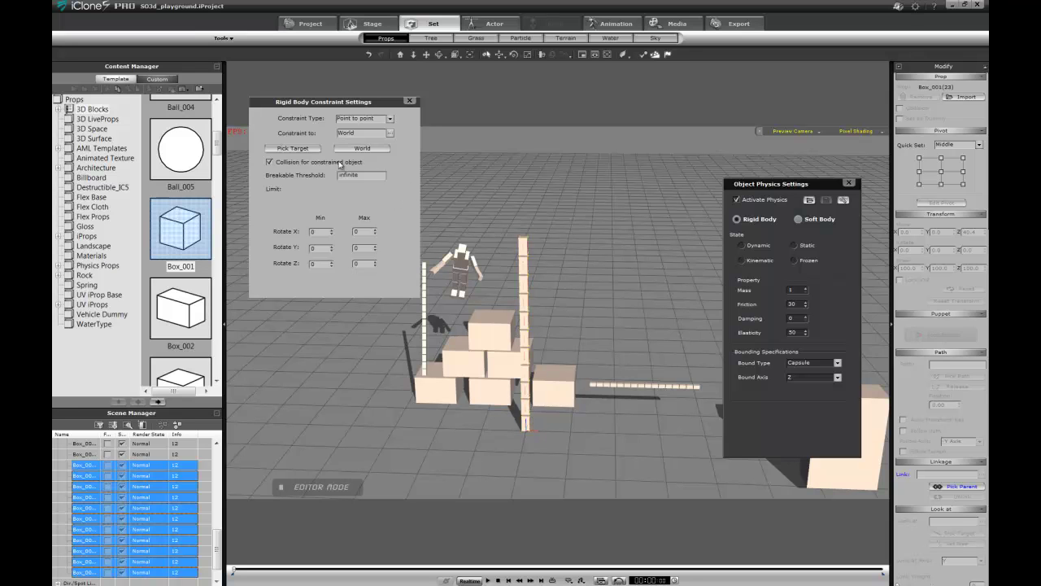
# Step: Constrain each of the column's two lowest boxes to the box directly above it
pyautogui.moveTo(513, 437); pyautogui.dragTo(681, 359, button='middle')
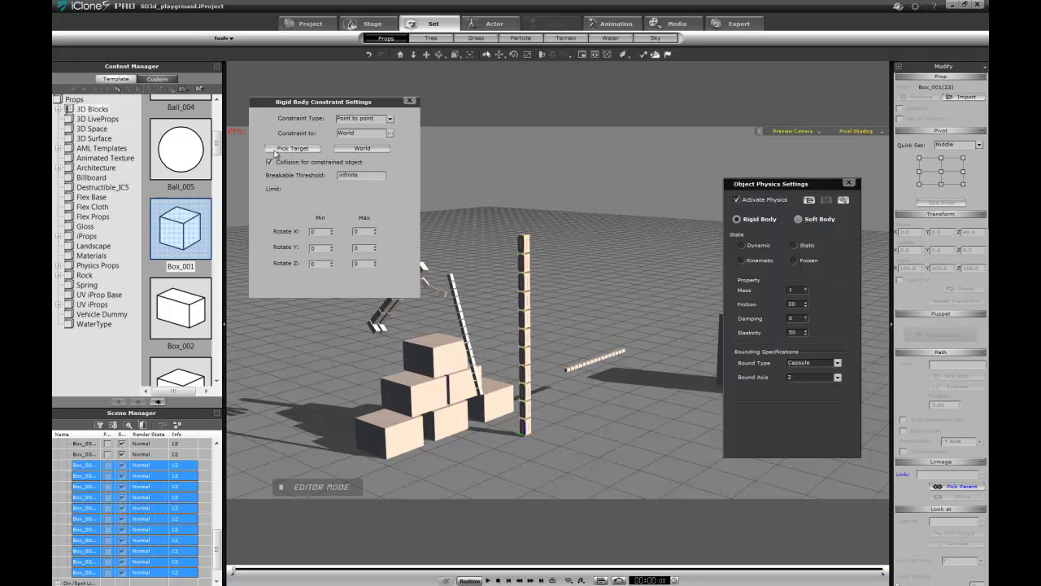
pyautogui.click(527, 427)
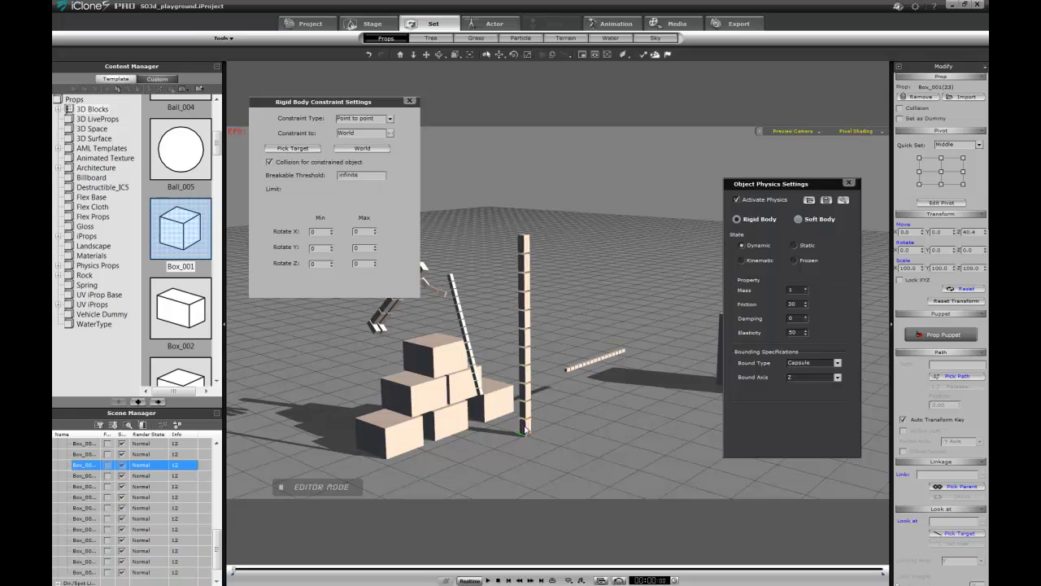
pyautogui.click(298, 149)
pyautogui.click(522, 410)
pyautogui.click(526, 413)
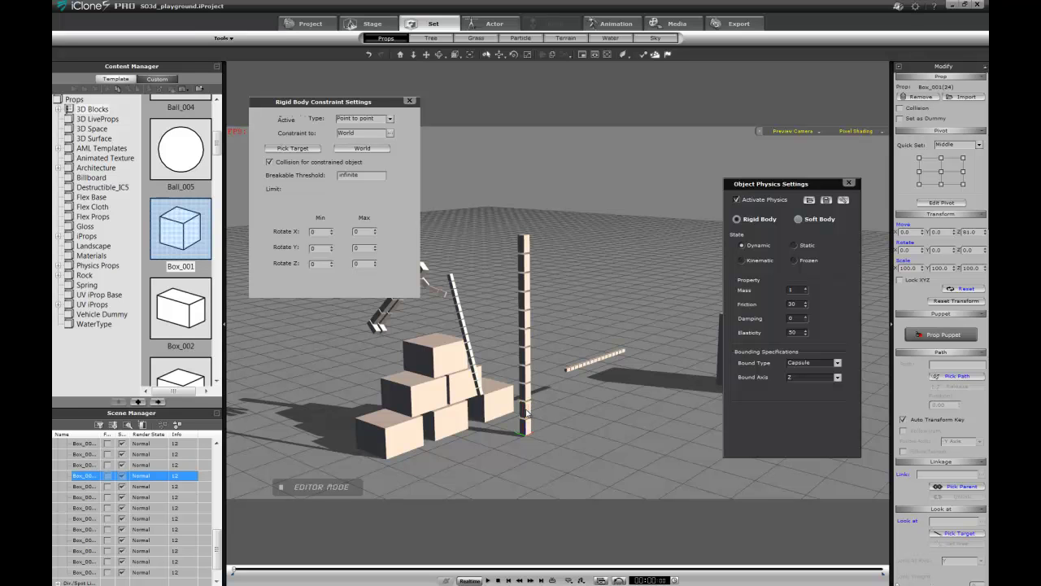
pyautogui.click(314, 151)
pyautogui.click(525, 394)
# Step: Constrain the third, fourth and fifth boxes from the column's base each to the box directly above
pyautogui.click(526, 394)
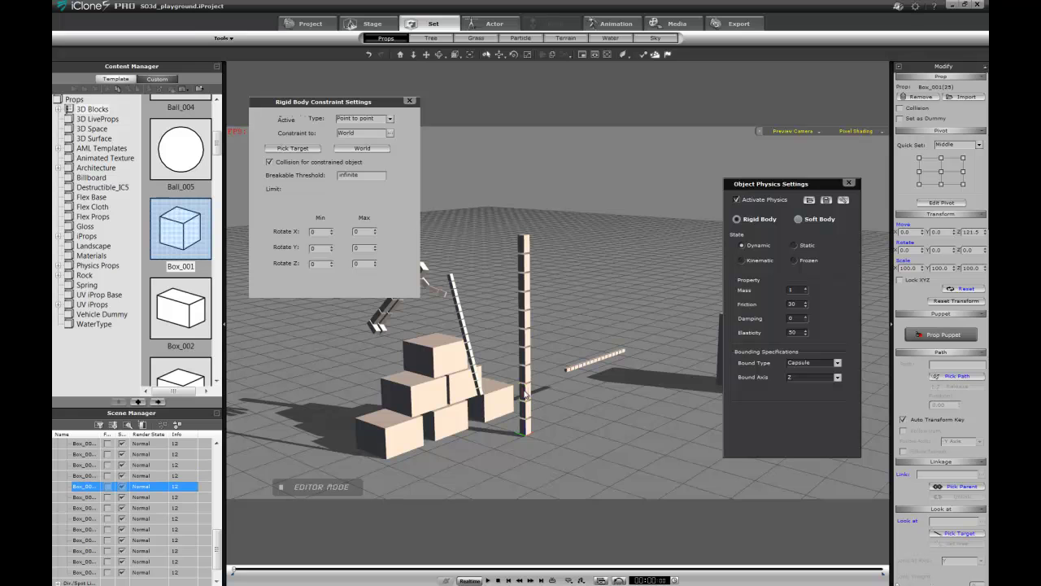
pyautogui.click(300, 151)
pyautogui.click(526, 380)
pyautogui.click(526, 380)
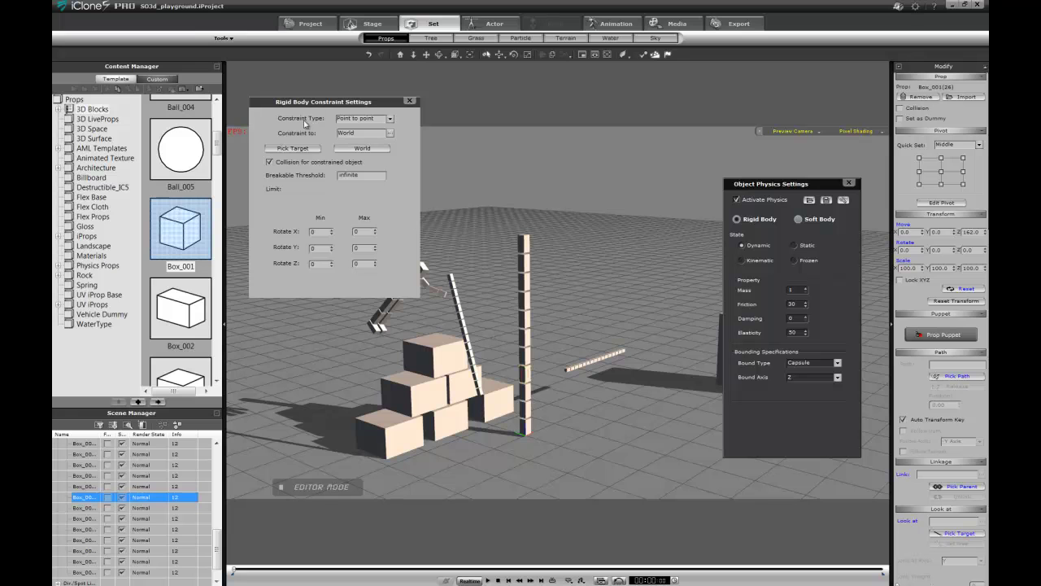
pyautogui.click(303, 151)
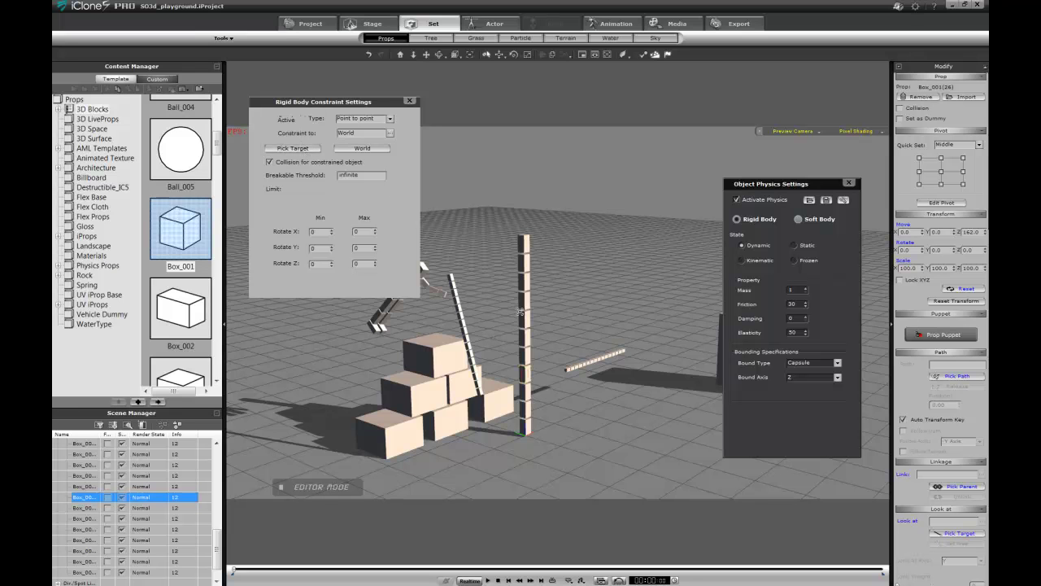
pyautogui.click(528, 357)
pyautogui.click(528, 357)
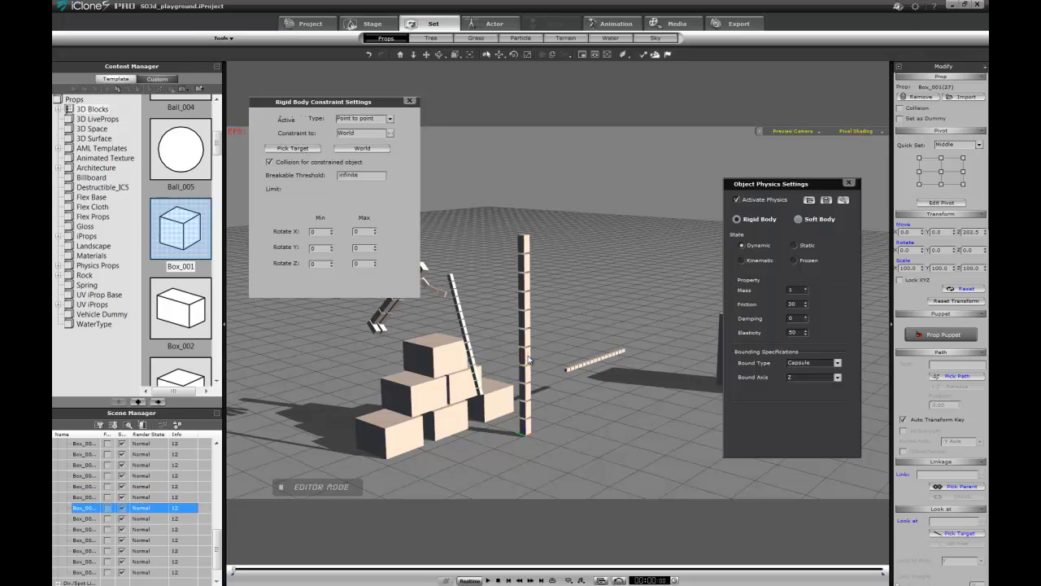
pyautogui.click(304, 151)
pyautogui.click(528, 342)
pyautogui.hotkey('ctrl', 'z')
pyautogui.click(309, 152)
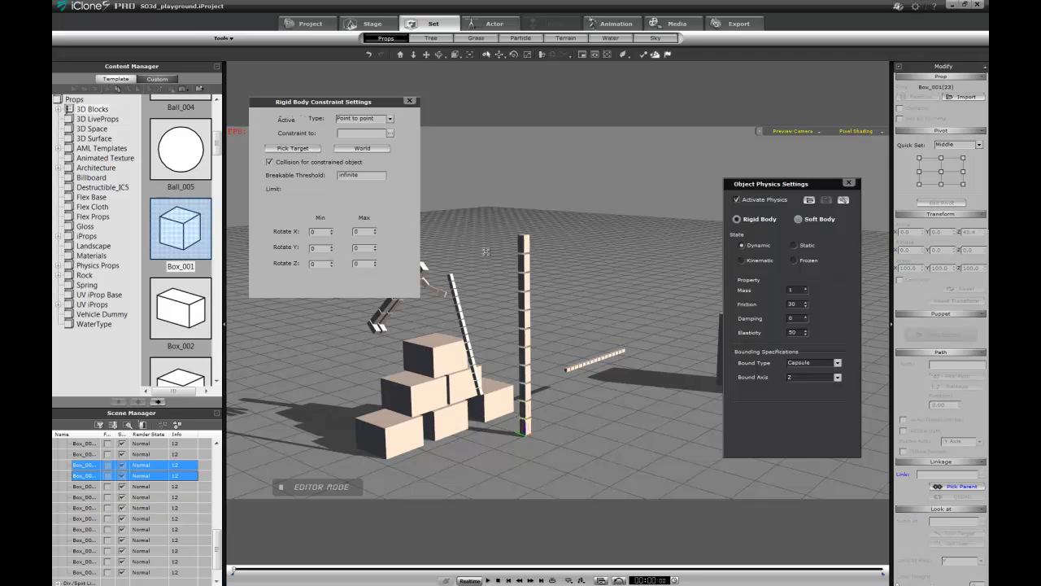
pyautogui.rightClick(542, 320)
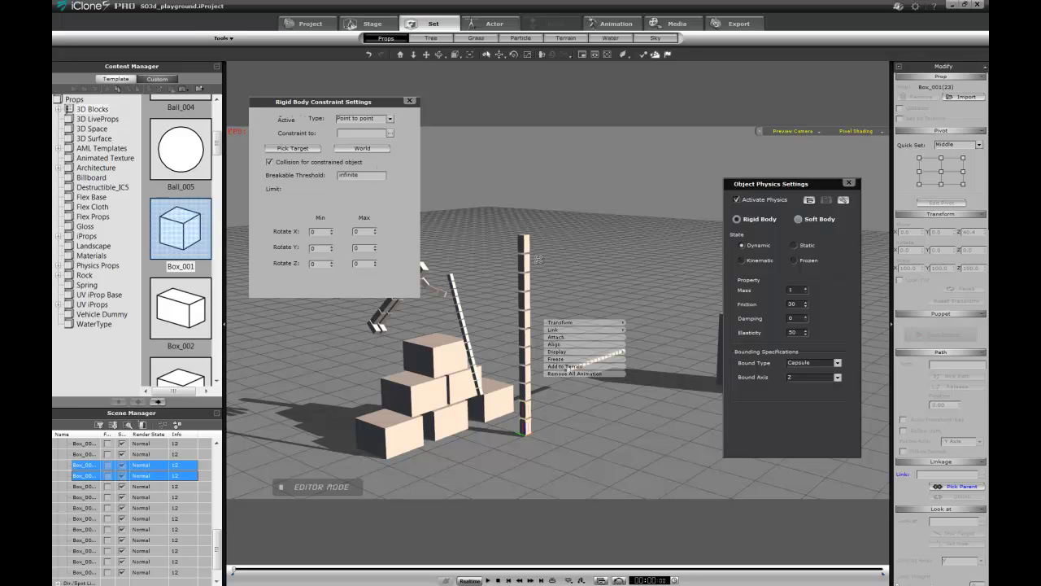
pyautogui.click(529, 340)
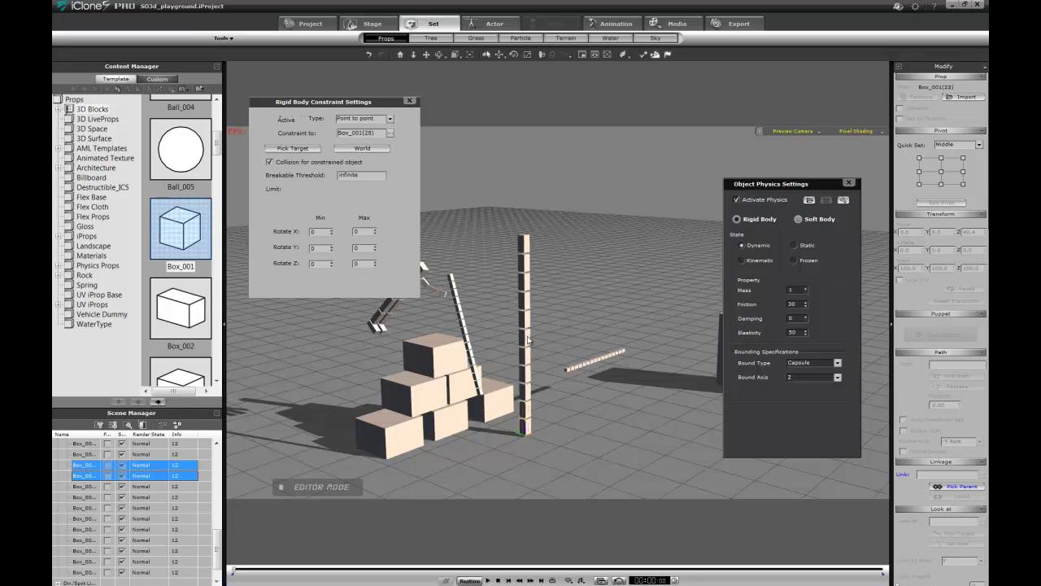
pyautogui.click(527, 342)
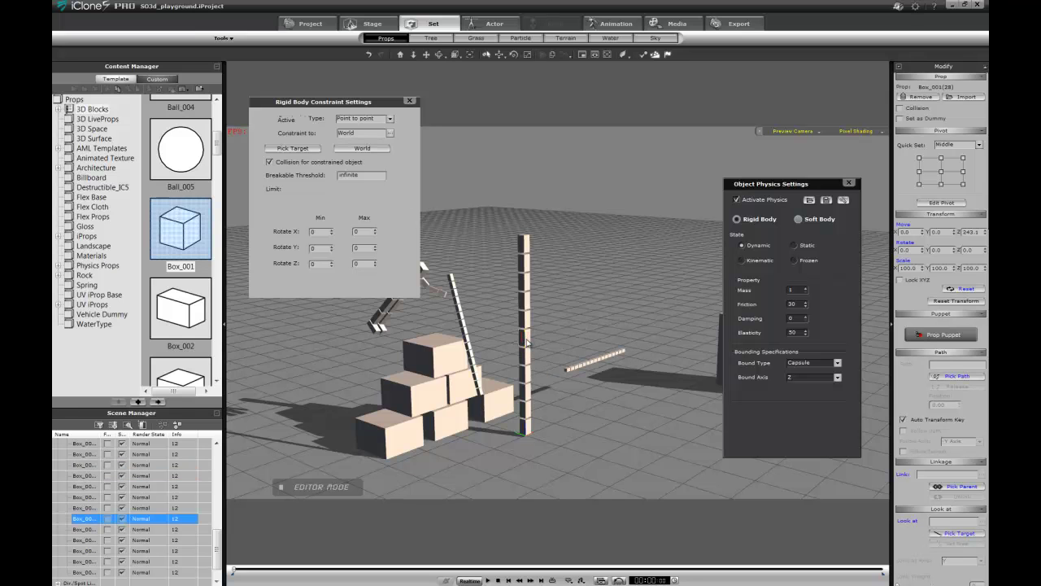
# Step: Reassign the constraint targets of the column's two lowest boxes, linking each to the box directly above it
pyautogui.click(526, 427)
pyautogui.click(526, 428)
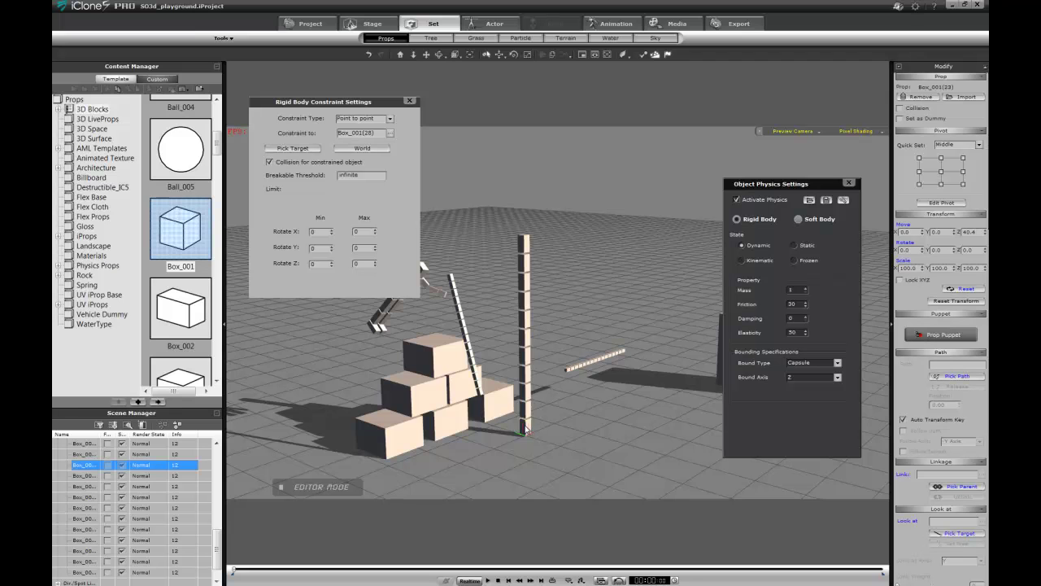
pyautogui.click(305, 149)
pyautogui.click(527, 416)
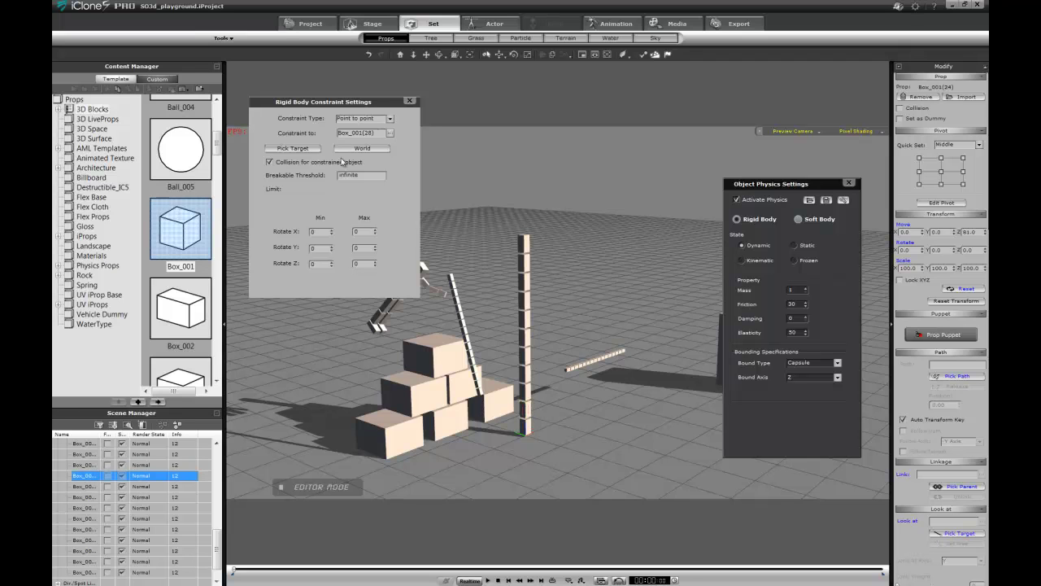
pyautogui.click(307, 150)
pyautogui.click(527, 396)
# Step: Pick the next box up again as constraint target for the third, fourth and fifth boxes from the base
pyautogui.click(527, 397)
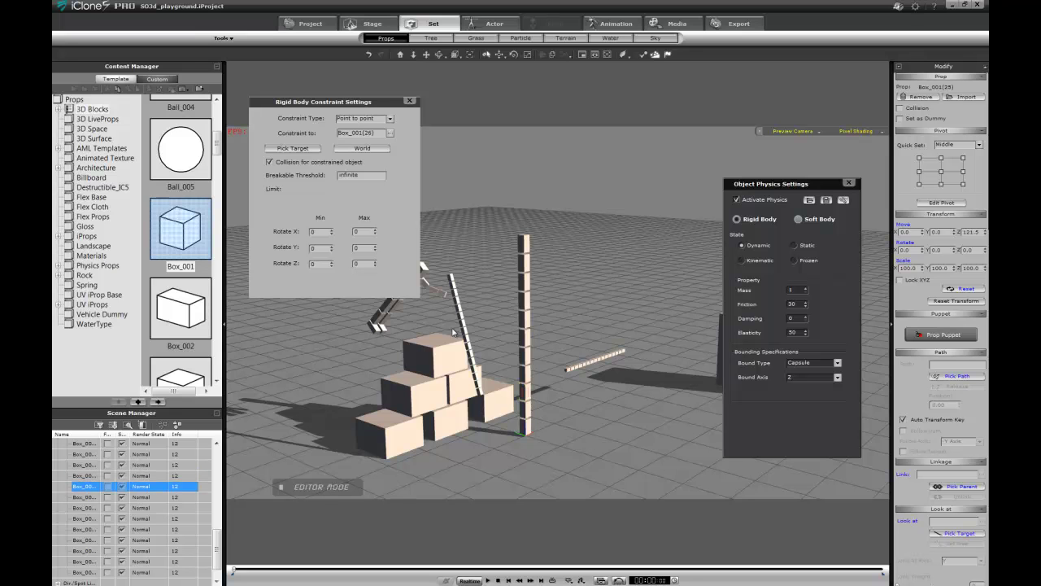
pyautogui.click(312, 150)
pyautogui.click(527, 376)
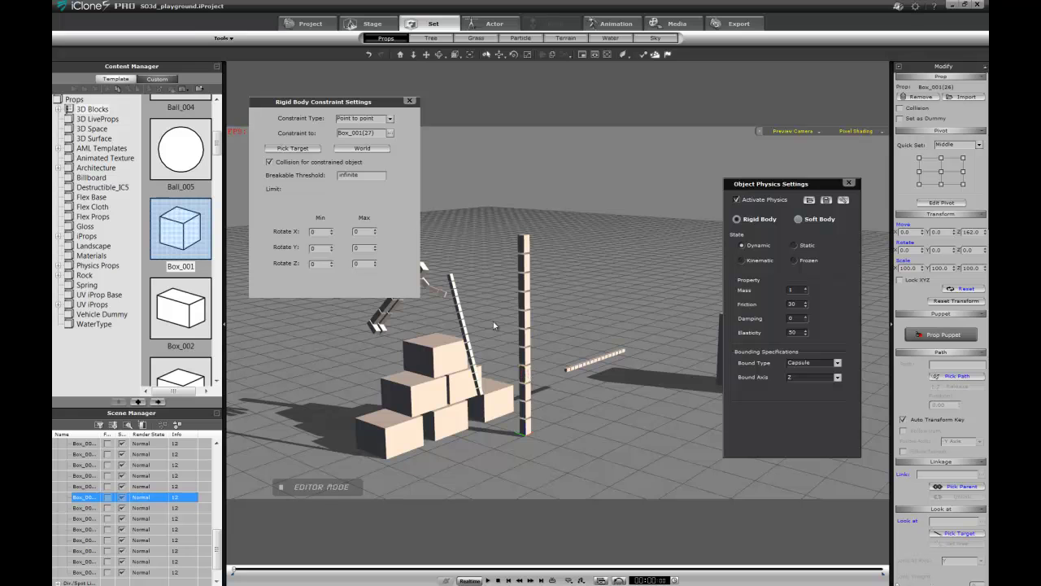
pyautogui.click(293, 148)
pyautogui.click(525, 360)
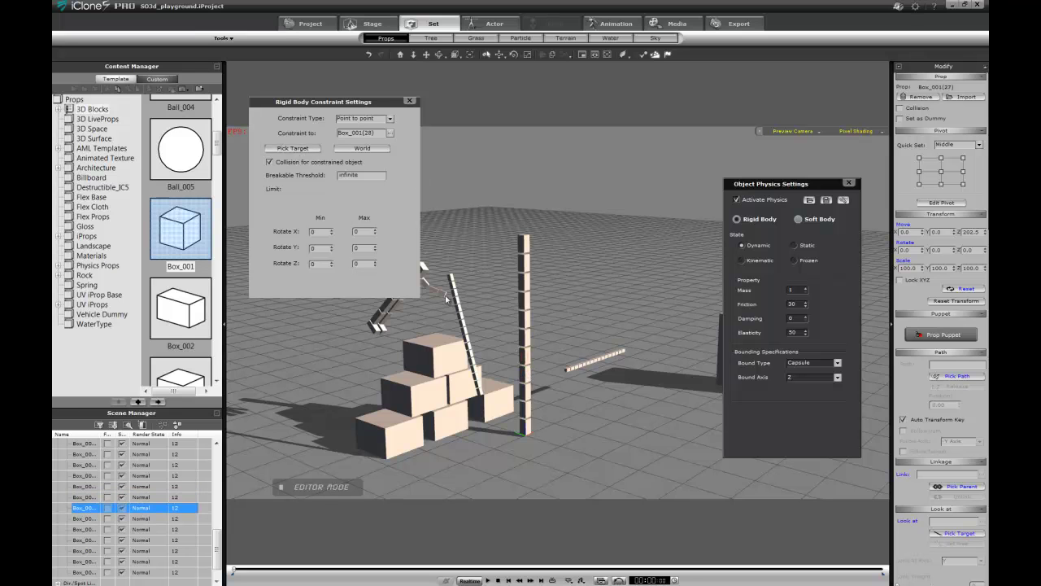
pyautogui.click(309, 151)
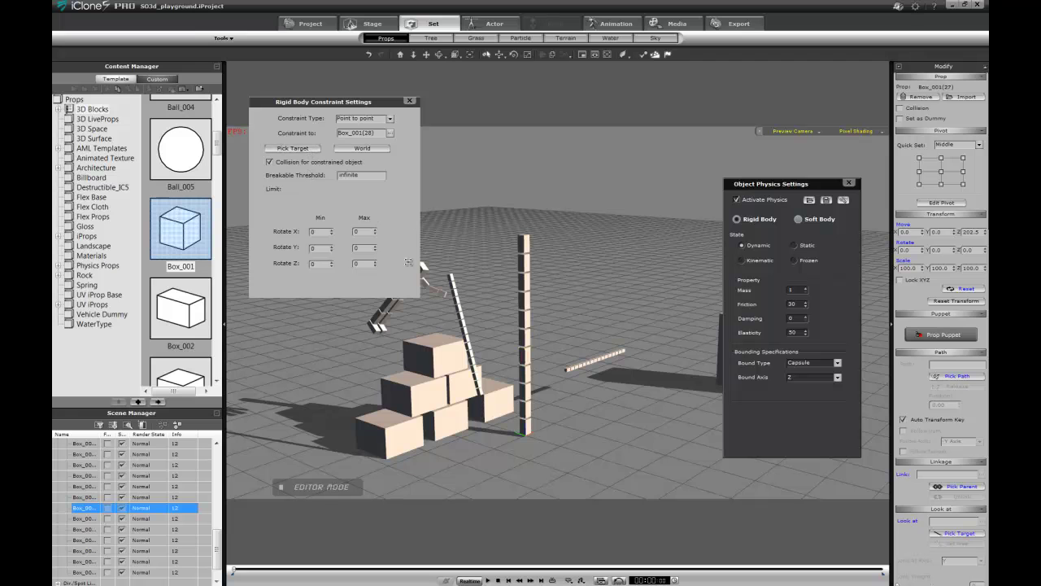
pyautogui.click(525, 339)
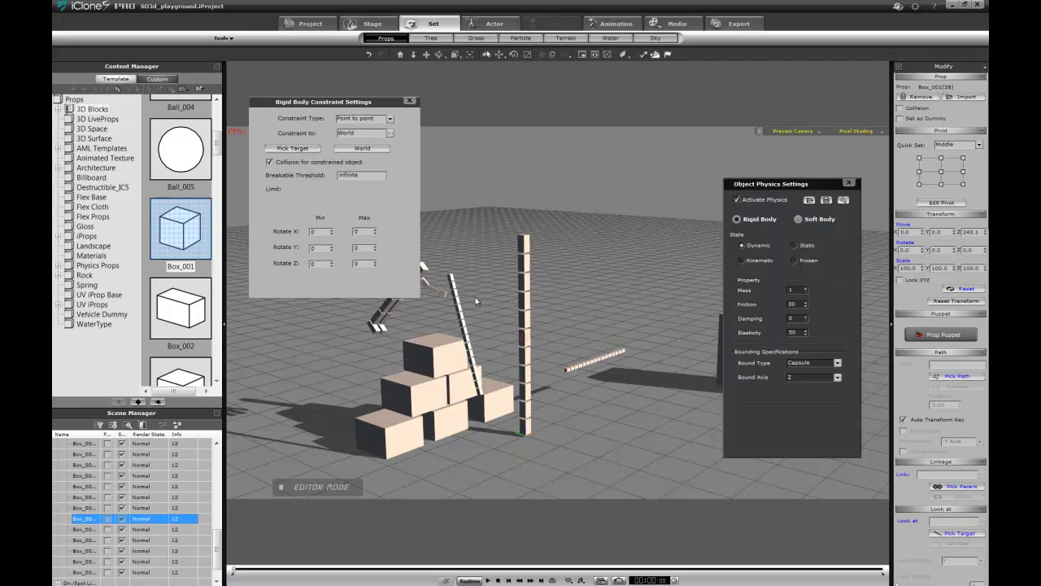
# Step: Constrain the sixth, seventh and eighth boxes from the column's base each to the box directly above
pyautogui.click(303, 150)
pyautogui.click(527, 324)
pyautogui.click(311, 152)
pyautogui.click(527, 304)
pyautogui.click(527, 304)
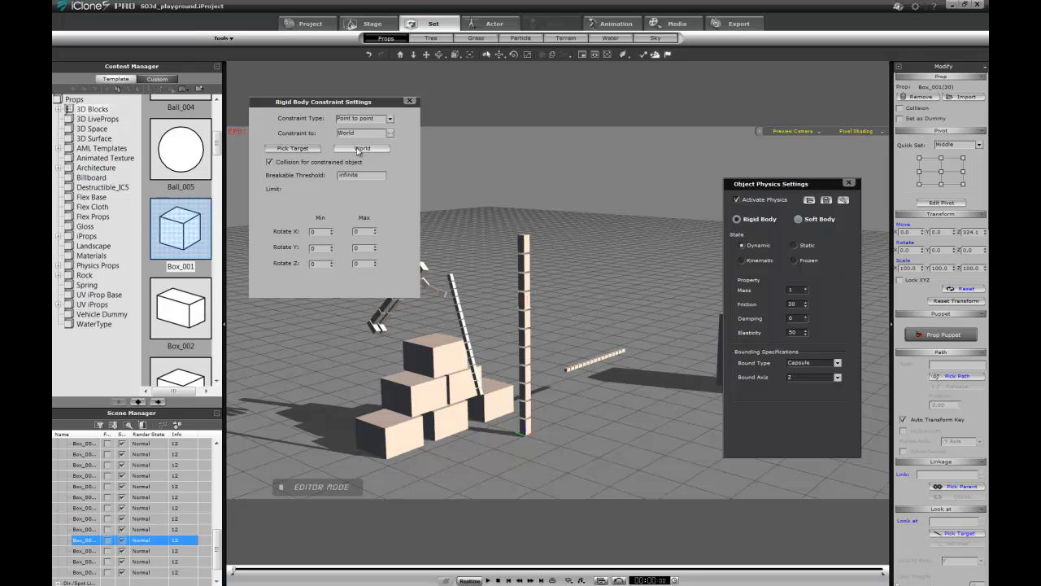
pyautogui.click(317, 153)
pyautogui.click(525, 283)
# Step: Constrain the two boxes below the Kinematic top box each to the box directly above, and select the top box
pyautogui.click(526, 285)
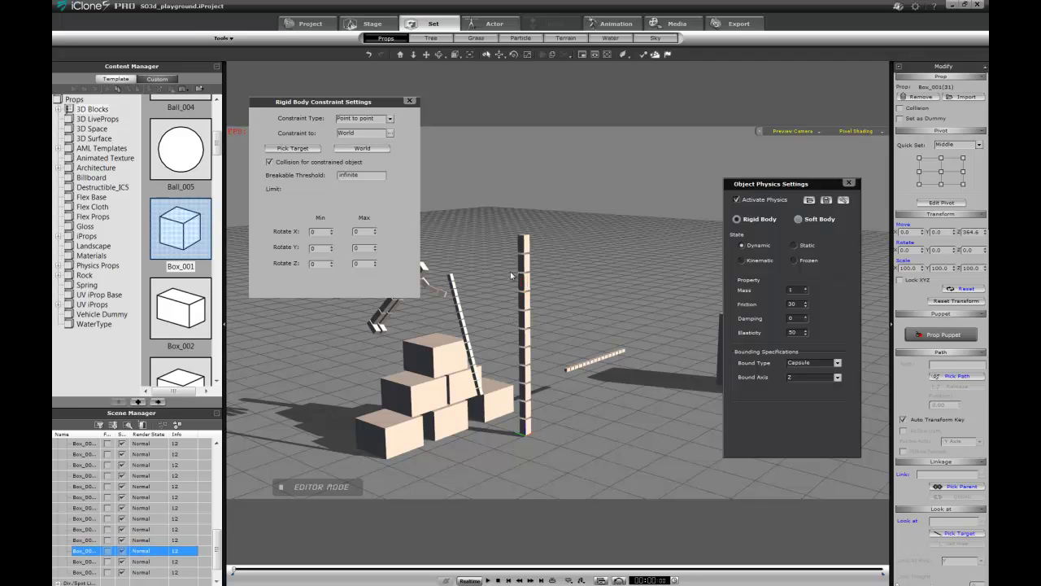
pyautogui.click(525, 268)
pyautogui.click(525, 268)
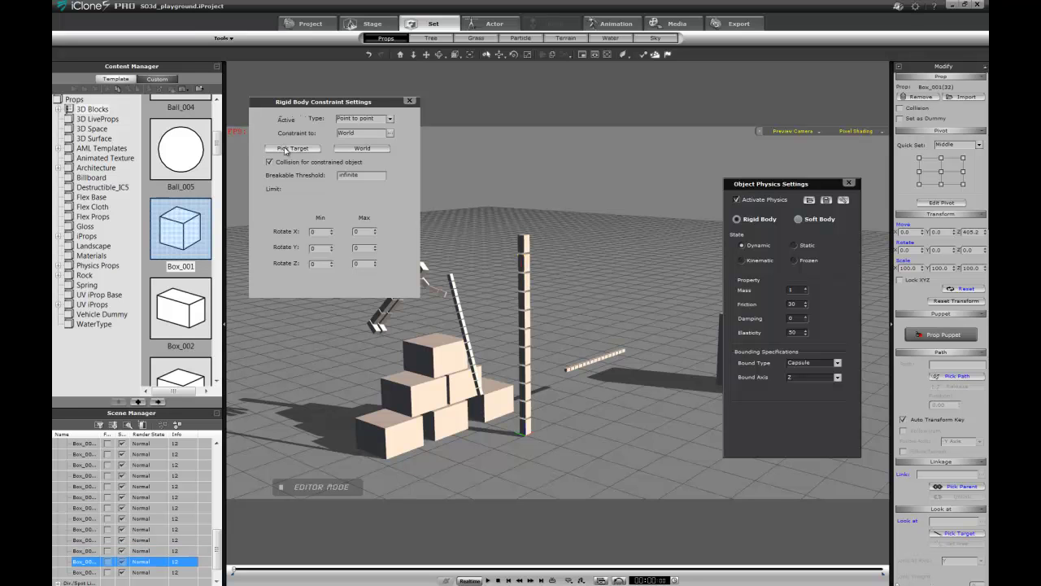
pyautogui.click(525, 249)
pyautogui.click(525, 248)
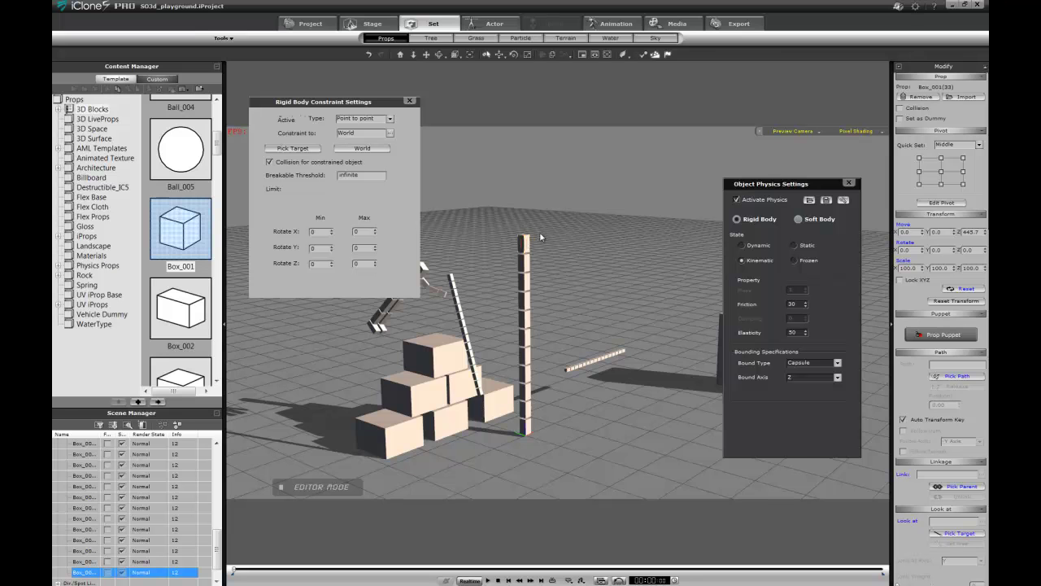
pyautogui.click(514, 241)
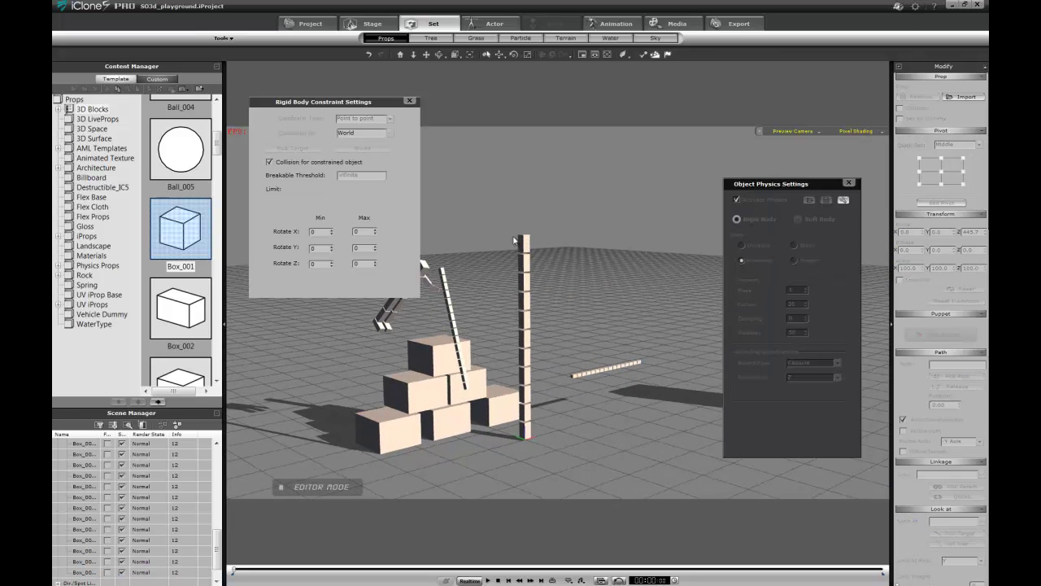
pyautogui.click(525, 248)
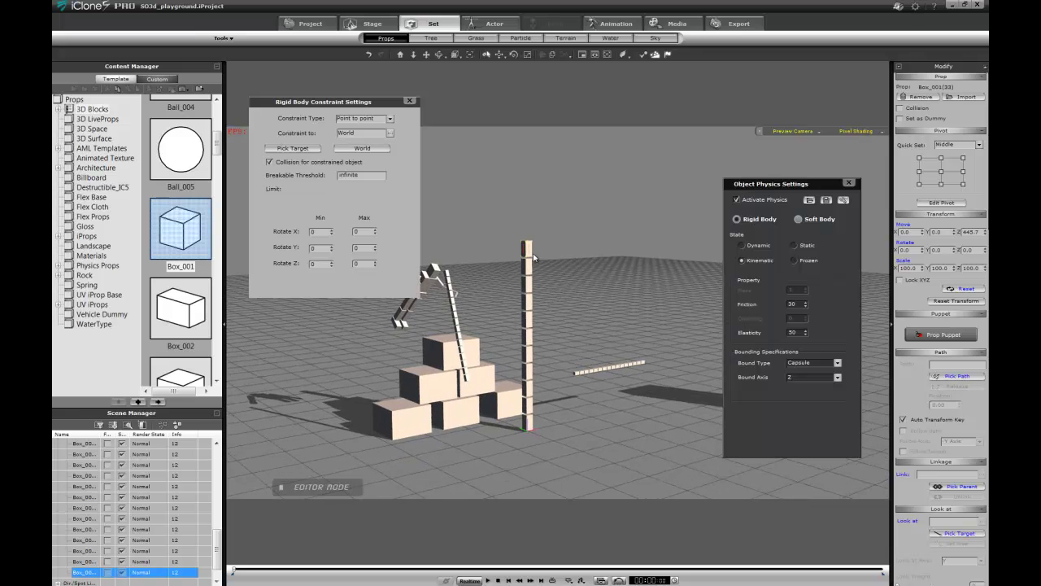
# Step: Play the simulation briefly to check the linked column, and return to the first frame
pyautogui.moveTo(639, 279); pyautogui.dragTo(714, 485, button='right')
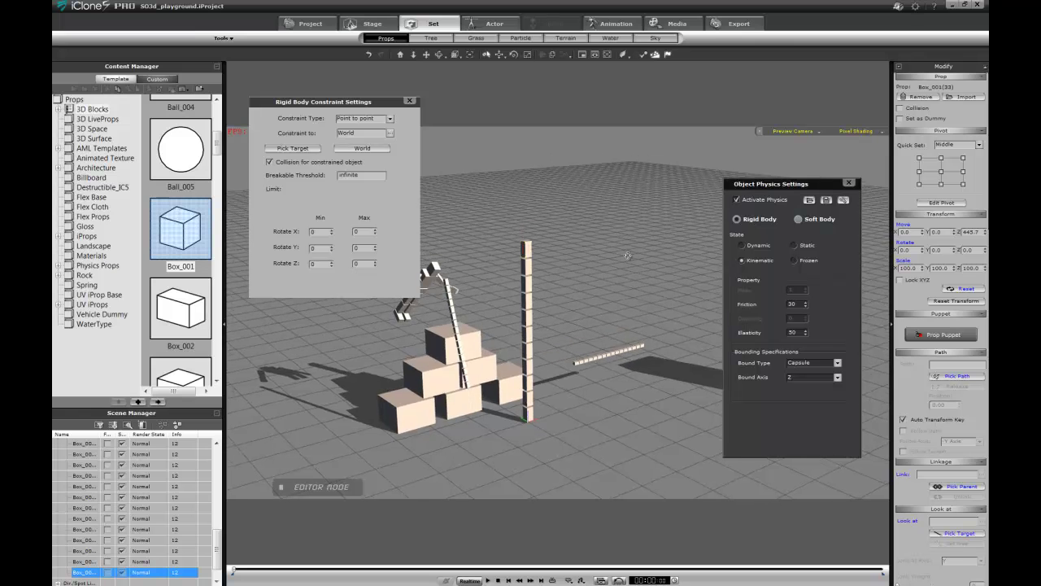
pyautogui.moveTo(660, 443); pyautogui.dragTo(646, 400, button='right')
pyautogui.moveTo(631, 317); pyautogui.dragTo(584, 199, button='right')
pyautogui.press('space')
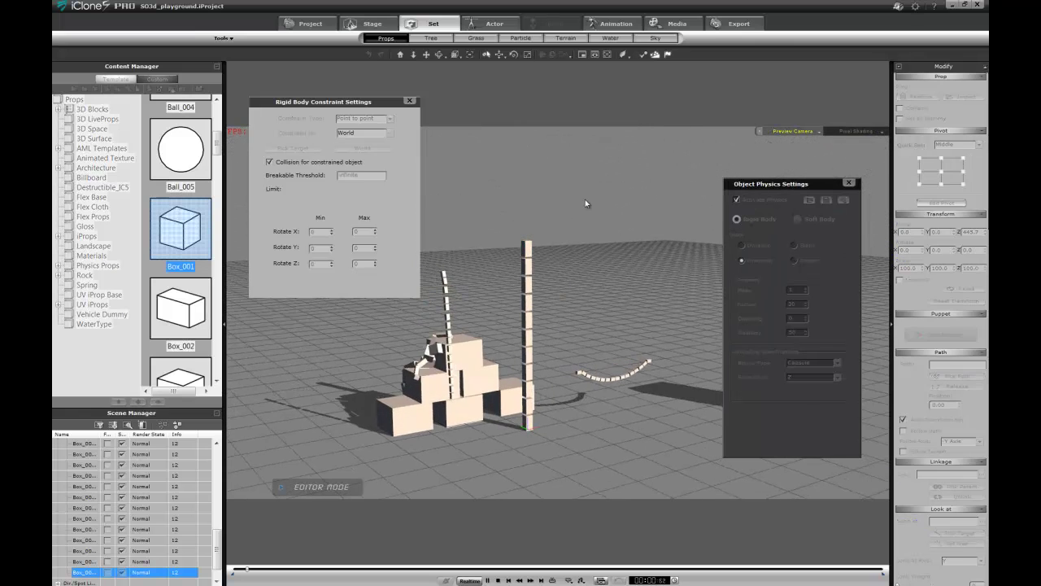
pyautogui.press('space')
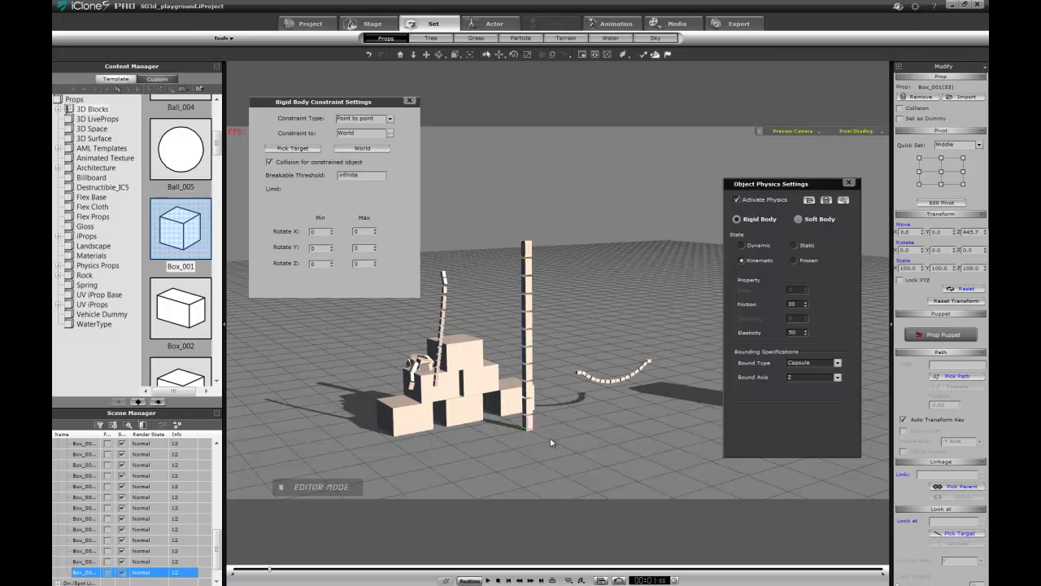
pyautogui.click(503, 580)
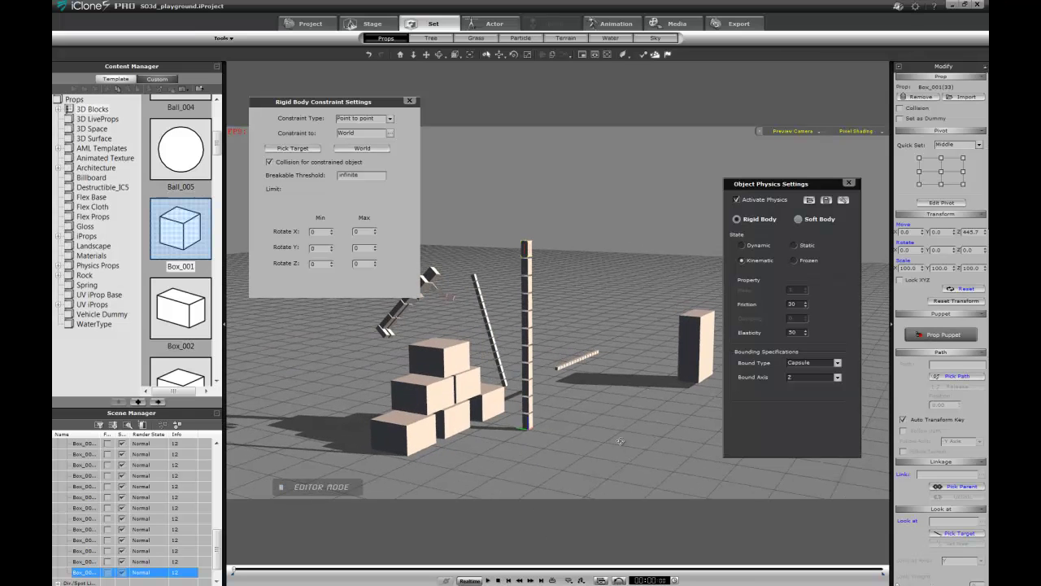
# Step: Select all the column's boxes and move them along Y to about -719, away from the box pile
pyautogui.moveTo(533, 240); pyautogui.dragTo(540, 443)
pyautogui.press('w')
pyautogui.moveTo(480, 325); pyautogui.dragTo(786, 376)
pyautogui.moveTo(710, 411); pyautogui.dragTo(603, 349, button='middle')
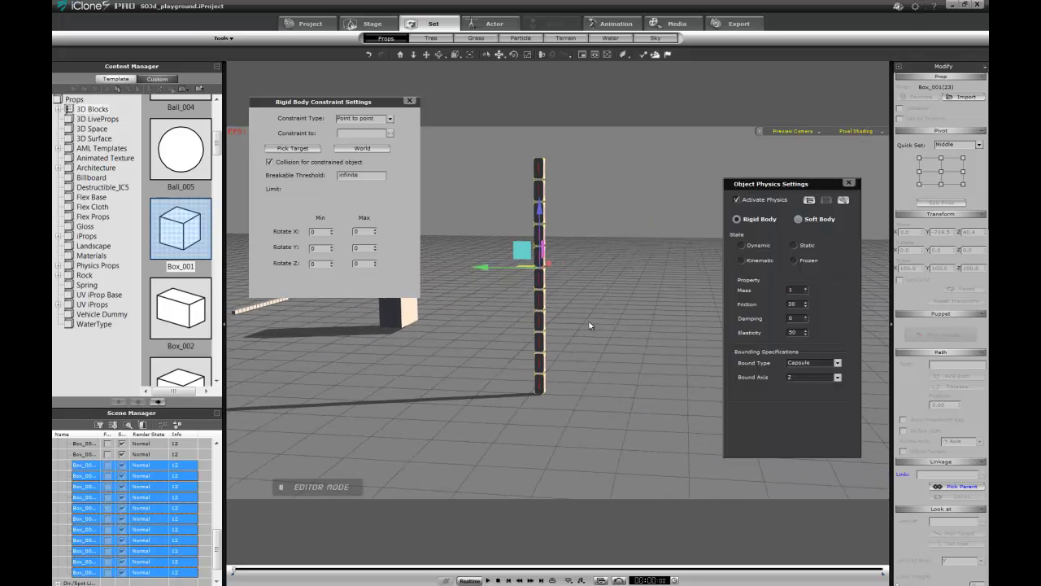
# Step: Tilt the whole column slightly about the X axis, and play the simulation from the start to test its swing
pyautogui.press('e')
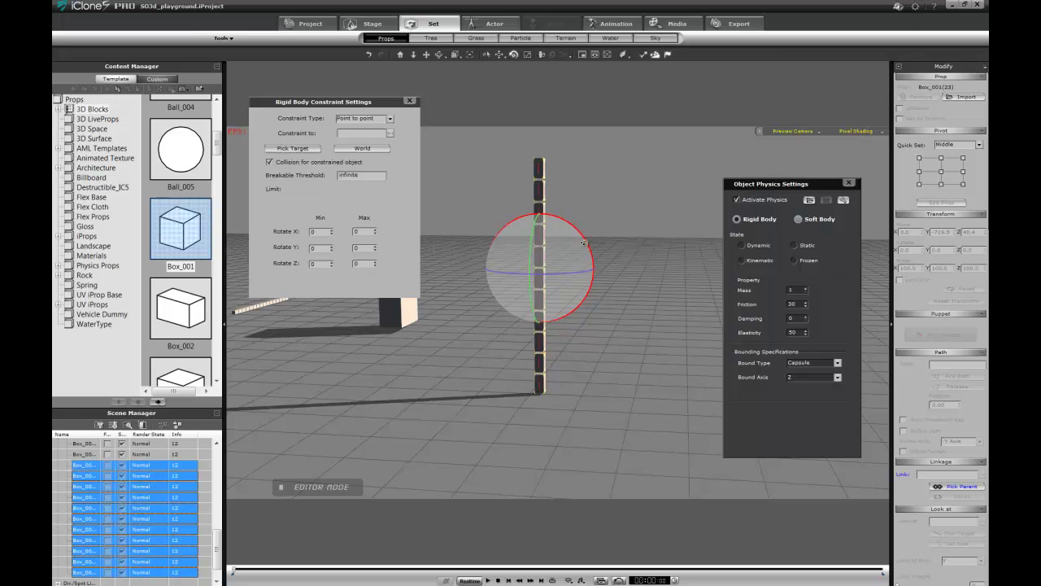
pyautogui.moveTo(584, 243); pyautogui.dragTo(580, 234)
pyautogui.click(624, 199)
pyautogui.press('space')
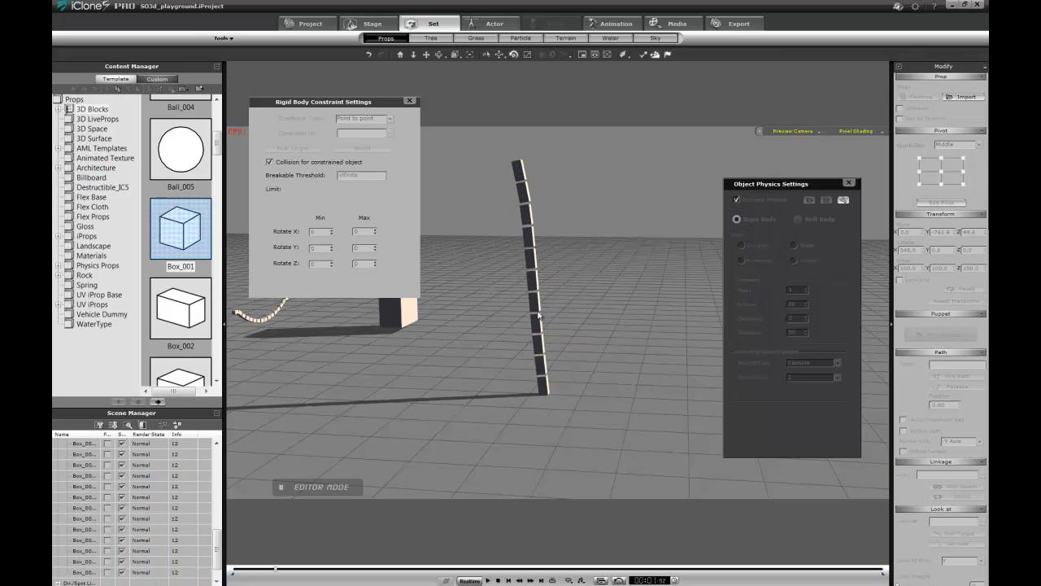
pyautogui.click(499, 579)
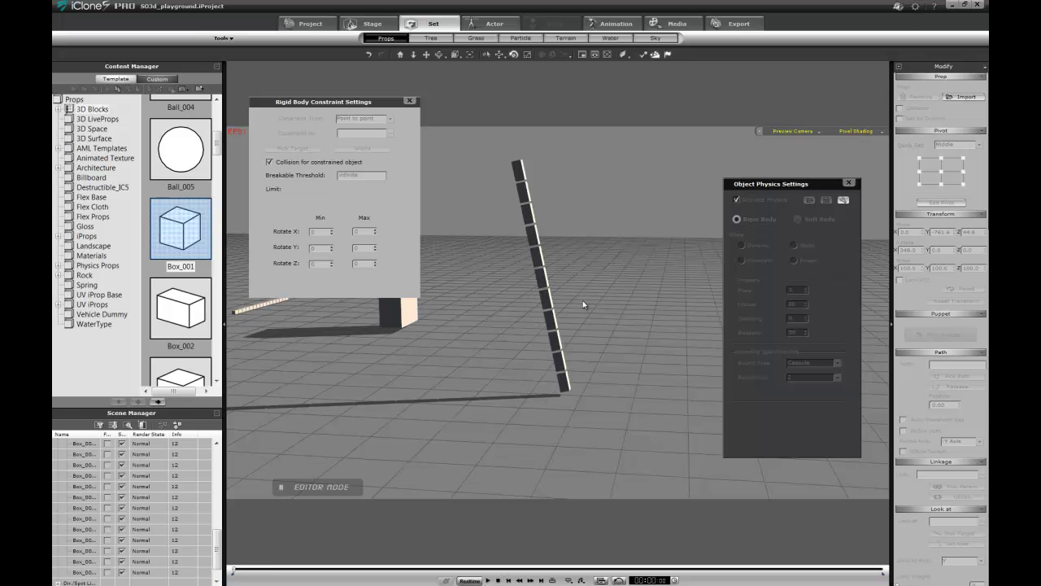
# Step: Raise the tilted column off the floor to about Z 85, and replay the simulation to test its swing
pyautogui.moveTo(511, 149); pyautogui.dragTo(618, 430)
pyautogui.moveTo(539, 214); pyautogui.dragTo(540, 191)
pyautogui.press('space')
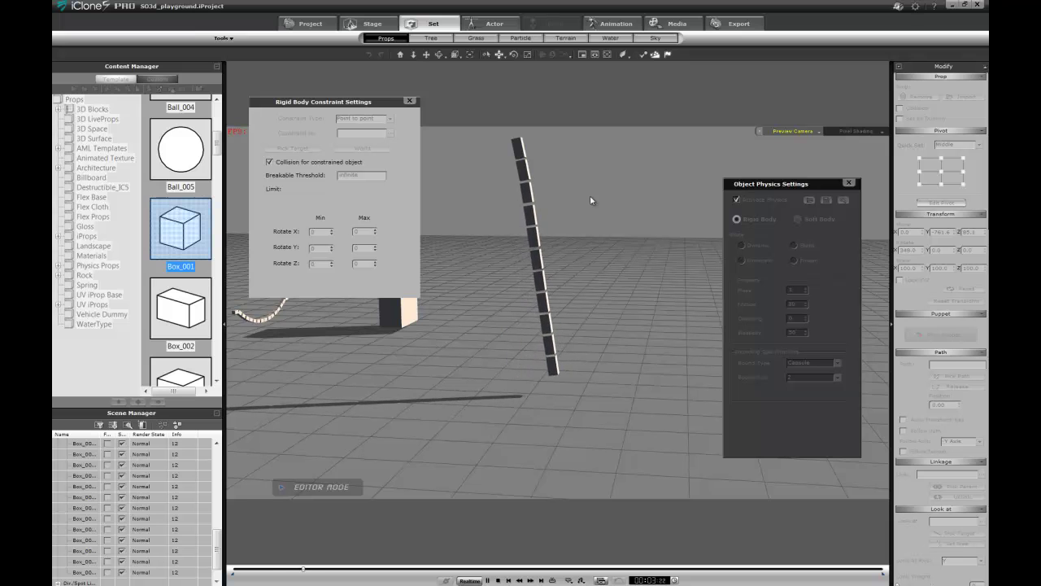
pyautogui.press('space')
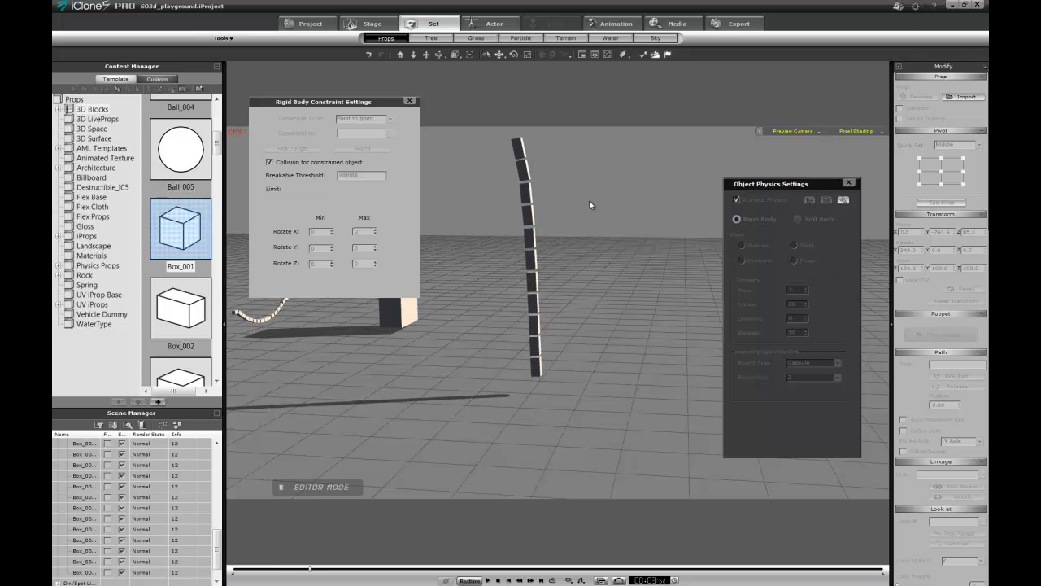
pyautogui.click(498, 580)
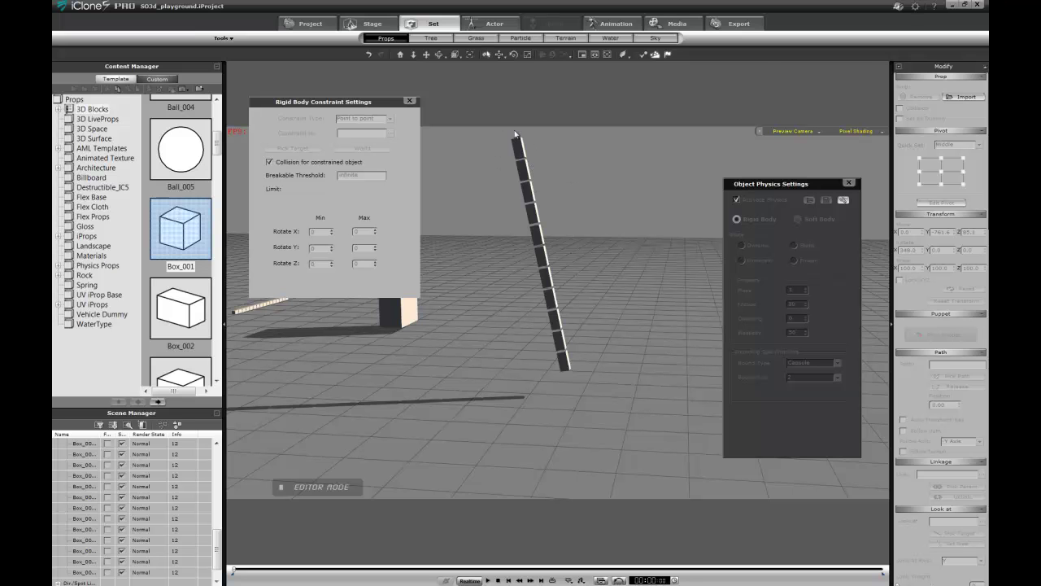
# Step: Play the simulation from another view to check the tilted column's swing, and return to the first frame
pyautogui.moveTo(567, 242); pyautogui.dragTo(367, 287, button='right')
pyautogui.moveTo(348, 321); pyautogui.dragTo(469, 363, button='right')
pyautogui.press('space')
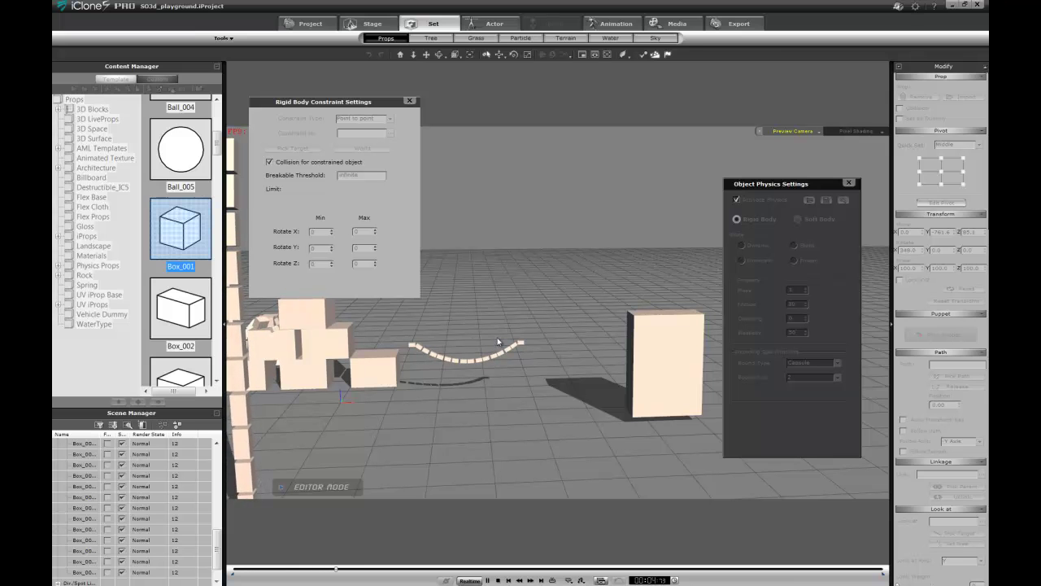
pyautogui.press('space')
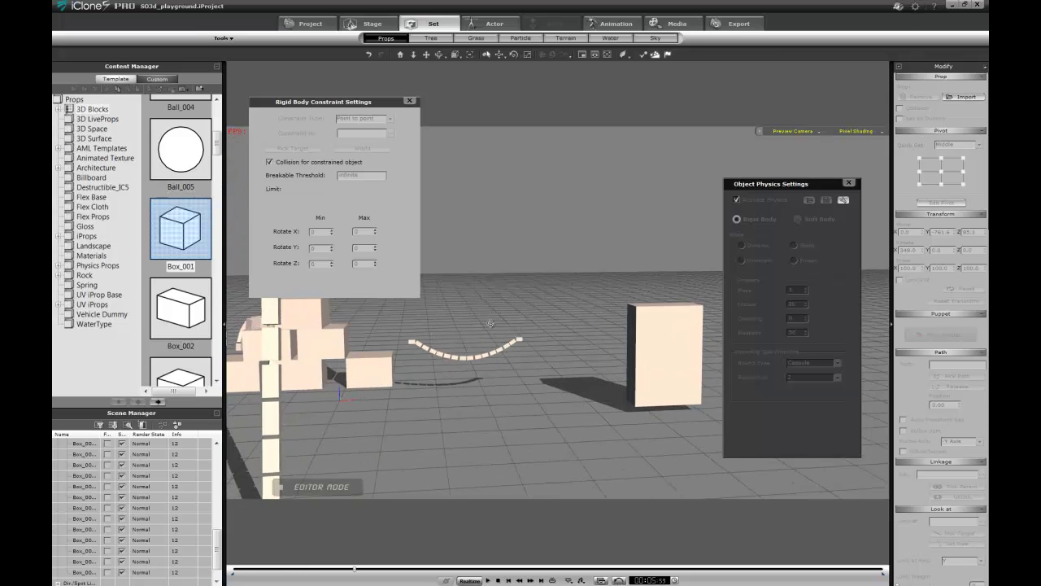
pyautogui.moveTo(575, 372); pyautogui.dragTo(562, 337, button='middle')
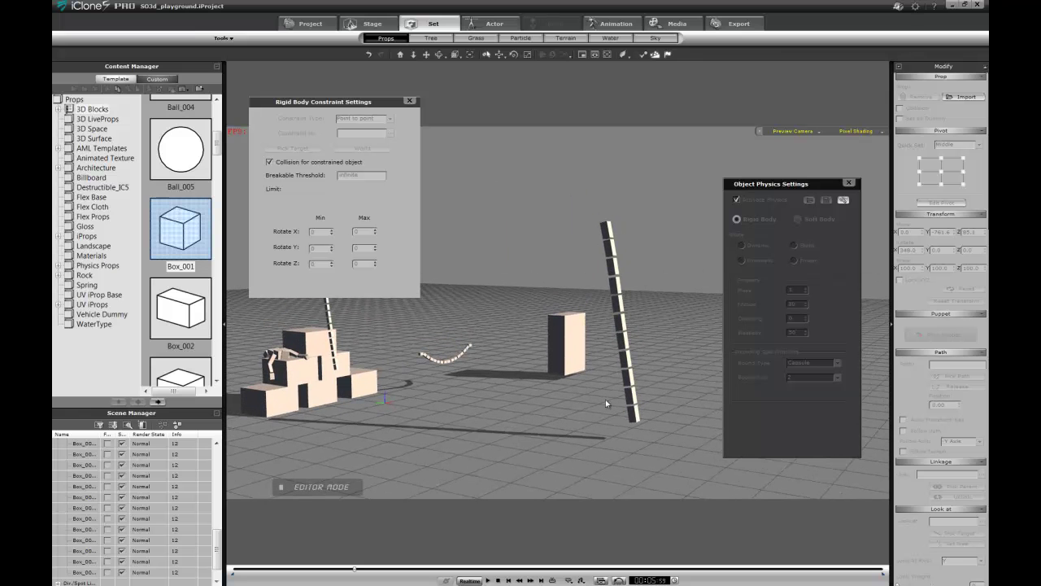
pyautogui.click(497, 580)
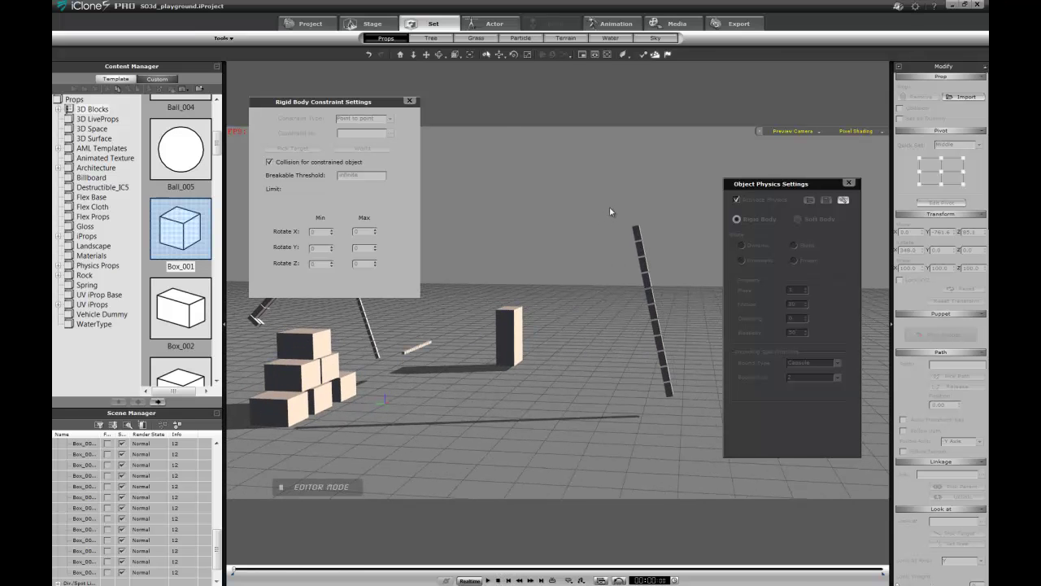
# Step: Select all the tilted column's boxes and rotate the whole chain about X to a horizontal position, at about 269.3°
pyautogui.moveTo(613, 212); pyautogui.dragTo(673, 398)
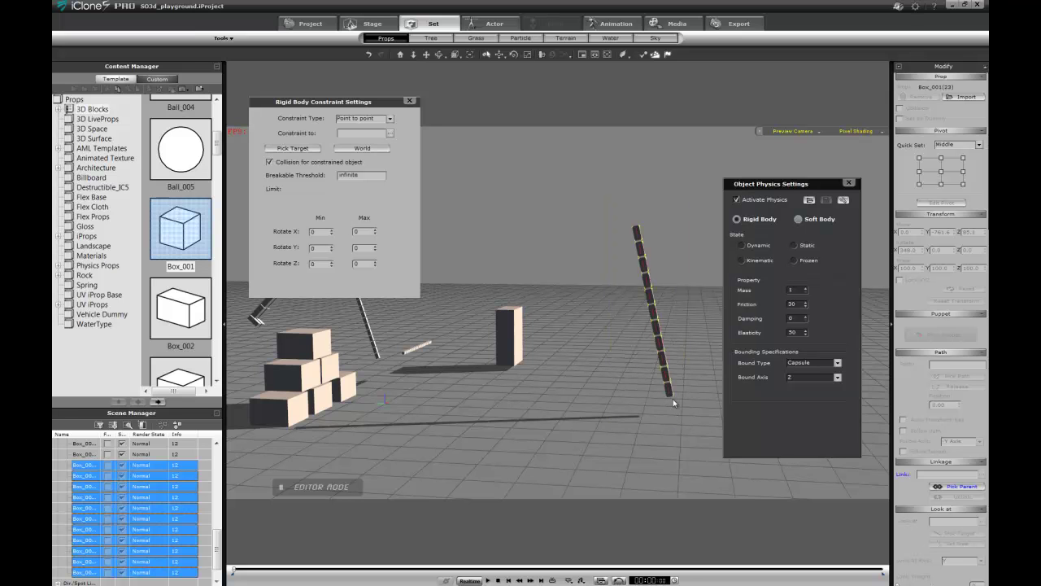
pyautogui.press('r')
pyautogui.press('e')
pyautogui.moveTo(684, 288); pyautogui.dragTo(666, 240)
pyautogui.moveTo(653, 200); pyautogui.dragTo(578, 210, button='middle')
pyautogui.moveTo(579, 210); pyautogui.dragTo(606, 263, button='right')
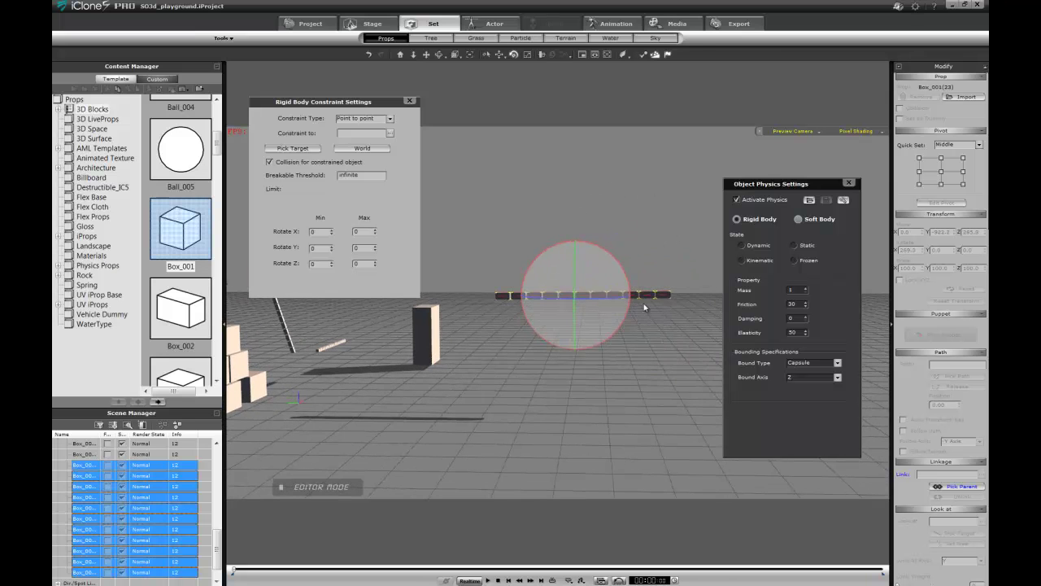
# Step: Set the end box of the horizontal chain to Kinematic, test the simulation, and return to the first frame
pyautogui.click(667, 295)
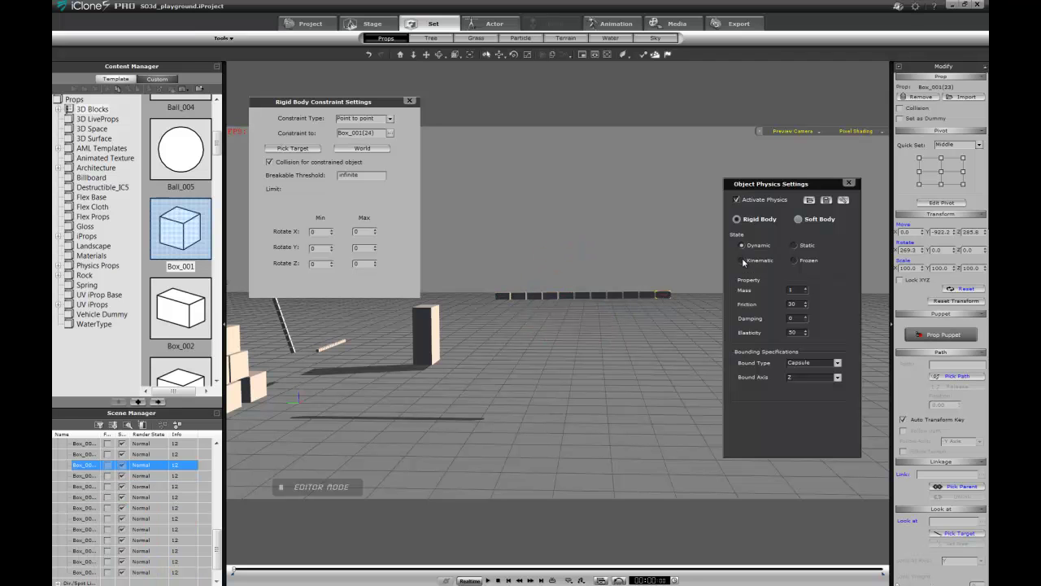
pyautogui.press('space')
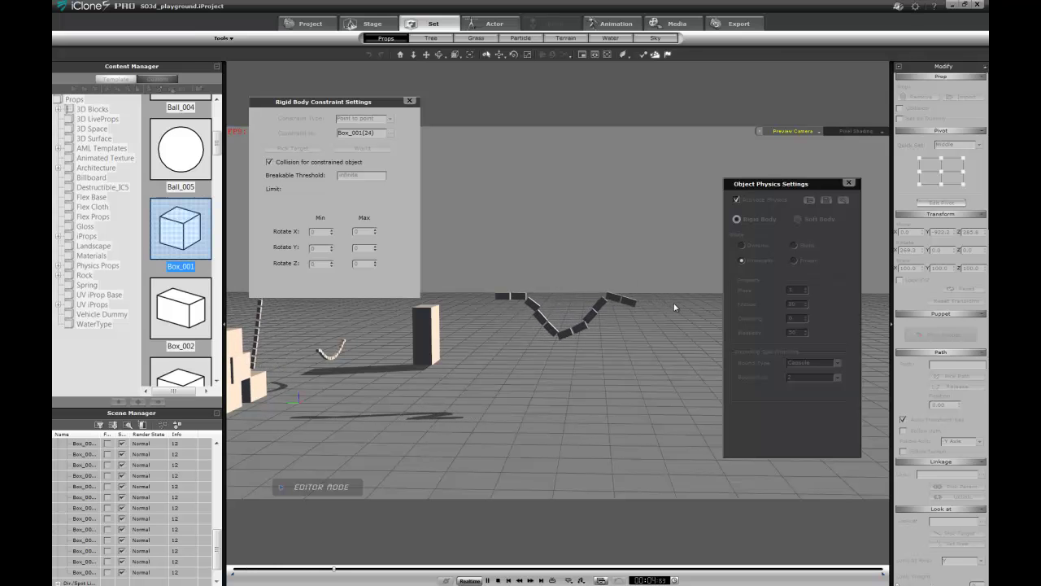
pyautogui.press('space')
pyautogui.moveTo(598, 367); pyautogui.dragTo(498, 365, button='right')
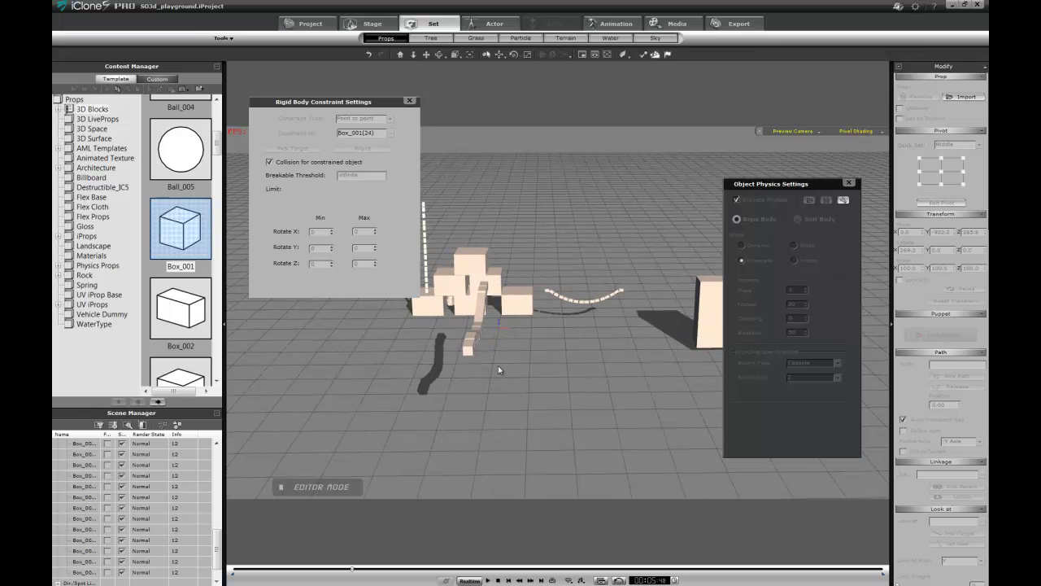
pyautogui.click(499, 581)
pyautogui.moveTo(517, 262); pyautogui.dragTo(578, 312, button='right')
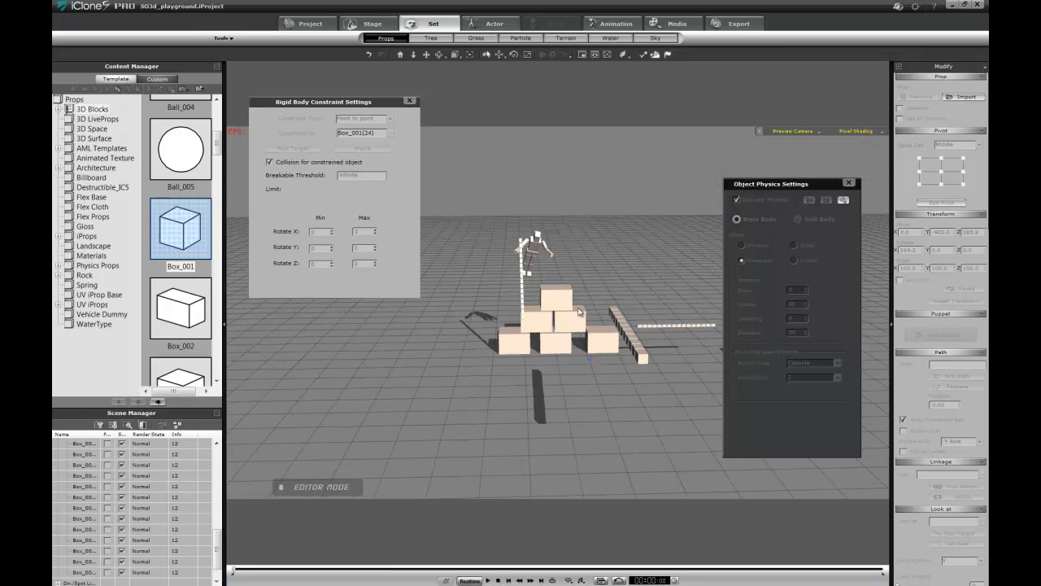
# Step: Reload the SO3d_playground project and frame the box pile, ragdoll and chains in view
pyautogui.click(310, 22)
pyautogui.doubleClick(169, 146)
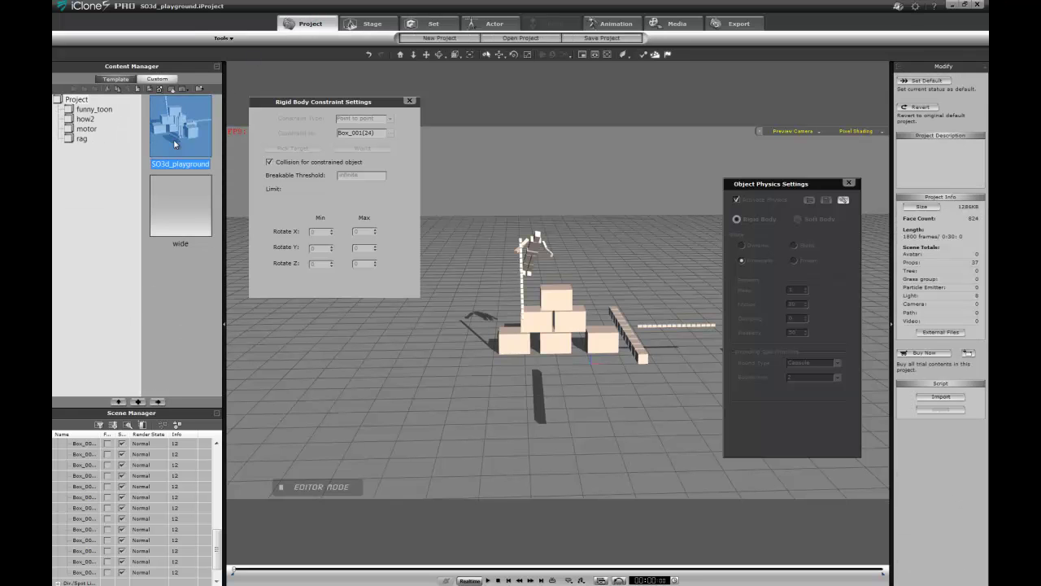
pyautogui.click(512, 310)
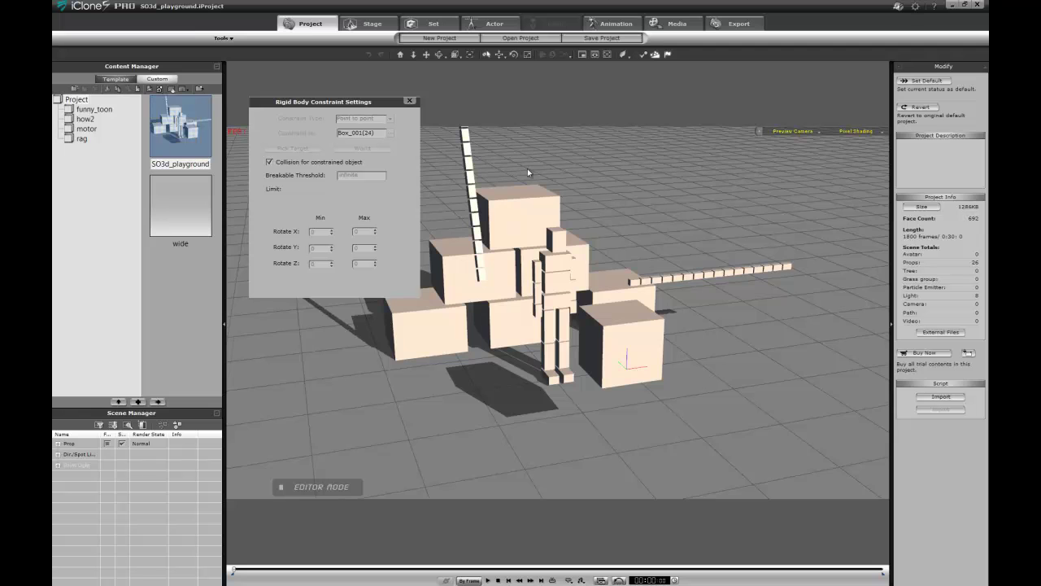
pyautogui.scroll(-4, 527, 172)
pyautogui.moveTo(495, 315); pyautogui.dragTo(530, 306, button='right')
pyautogui.moveTo(514, 305); pyautogui.dragTo(576, 336, button='middle')
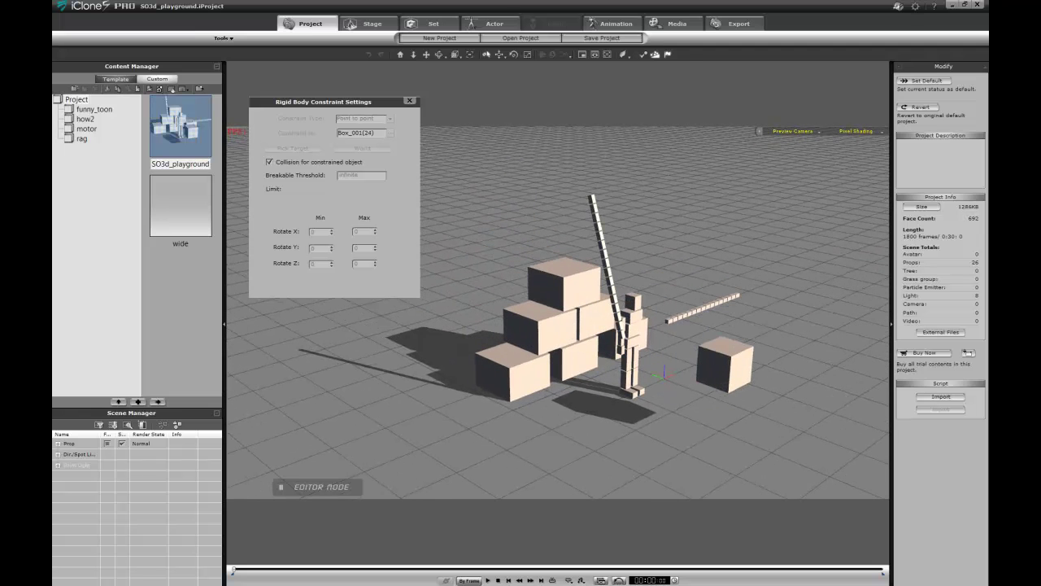
# Step: Add the Wall_A prop from the Destructible_IC5 props to the scene
pyautogui.click(435, 22)
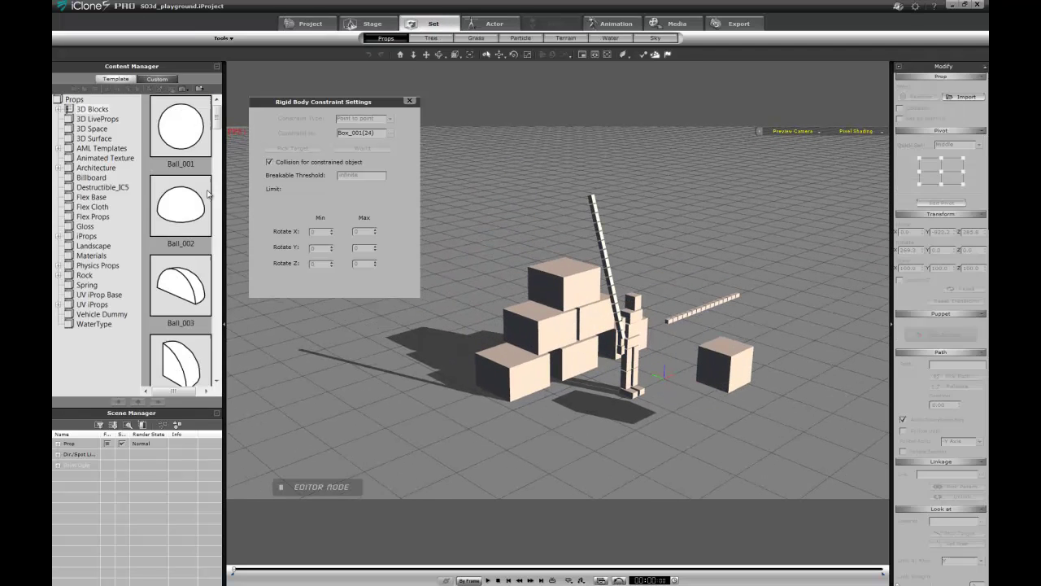
pyautogui.click(99, 188)
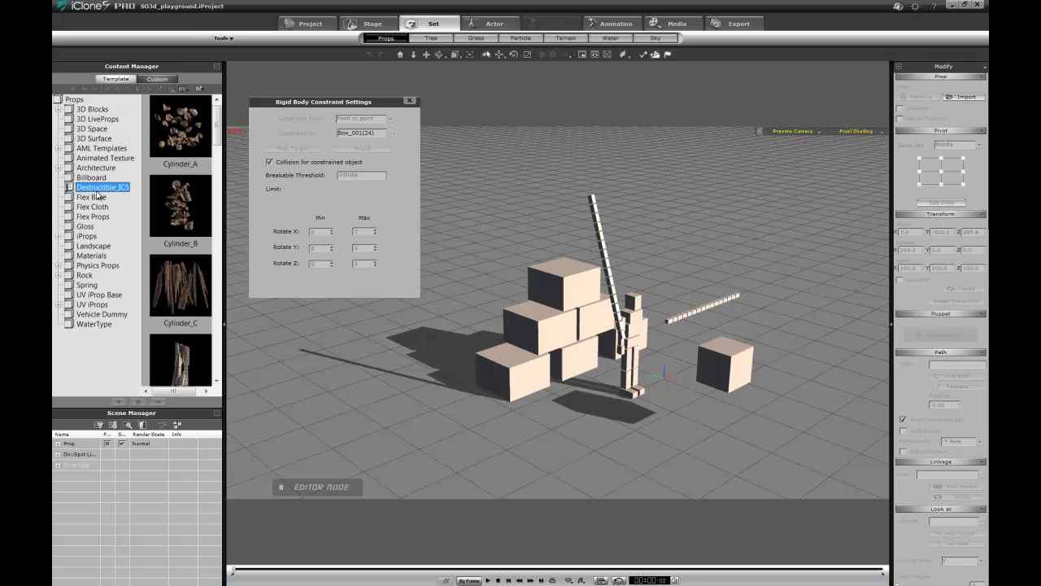
pyautogui.moveTo(219, 136); pyautogui.dragTo(217, 313)
pyautogui.click(166, 254)
pyautogui.moveTo(167, 254); pyautogui.dragTo(465, 330)
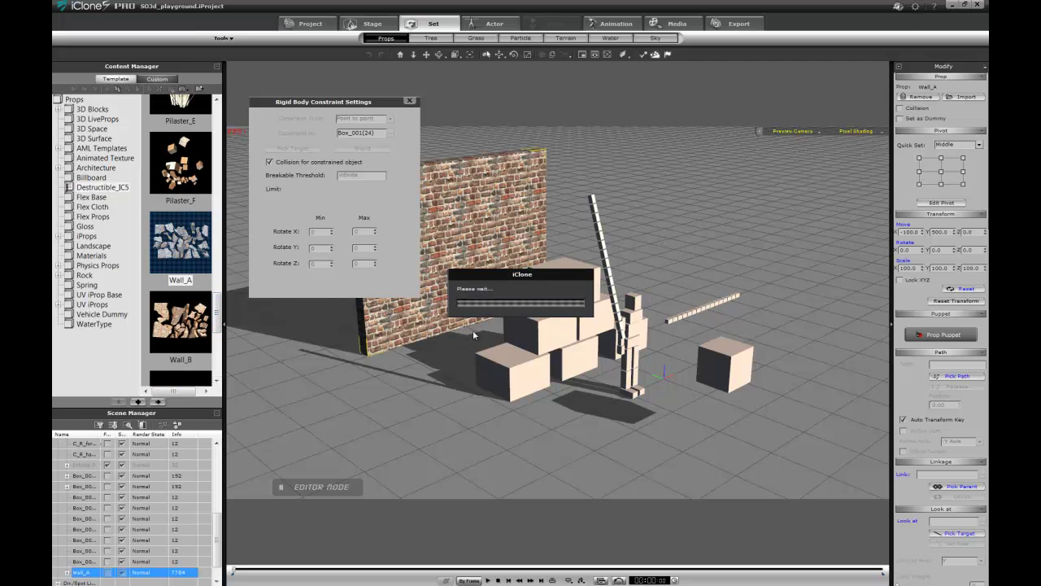
# Step: Preview puppeting the lone box with Horizontal Movement to smash through the props and brick wall, and stop the preview
pyautogui.click(744, 371)
pyautogui.moveTo(696, 375); pyautogui.dragTo(801, 334, button='right')
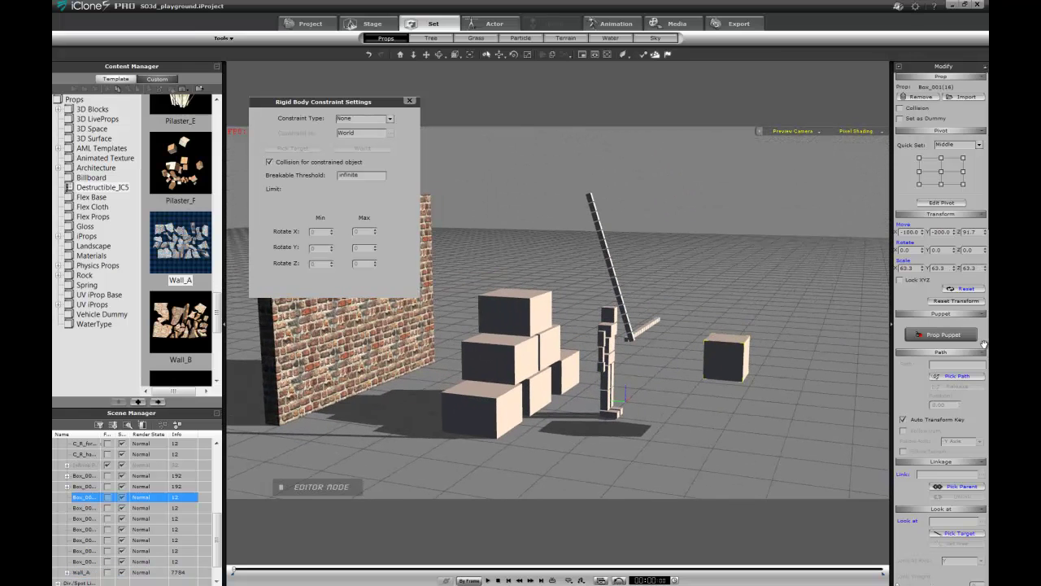
pyautogui.click(944, 334)
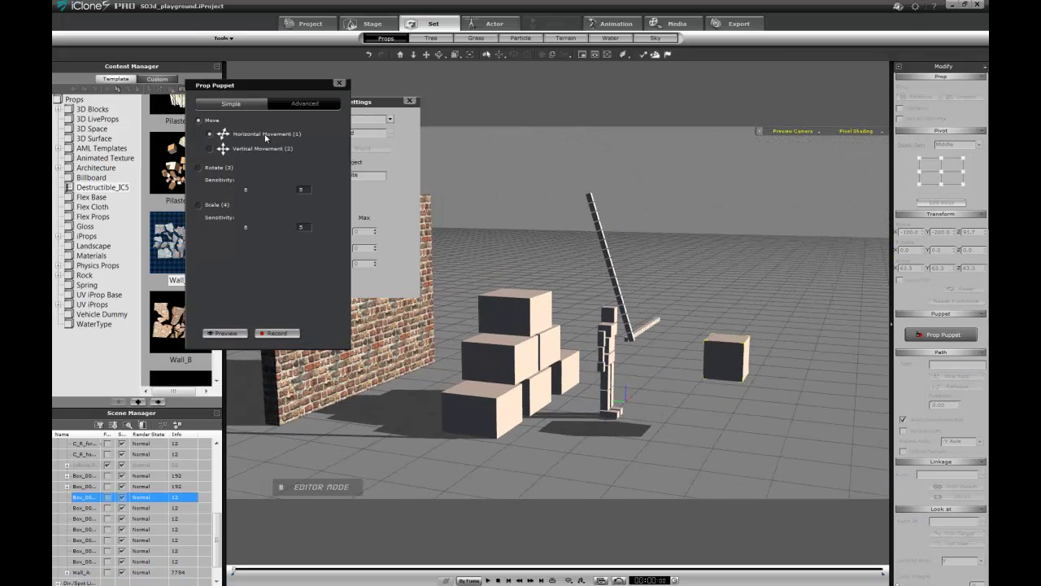
pyautogui.press('space')
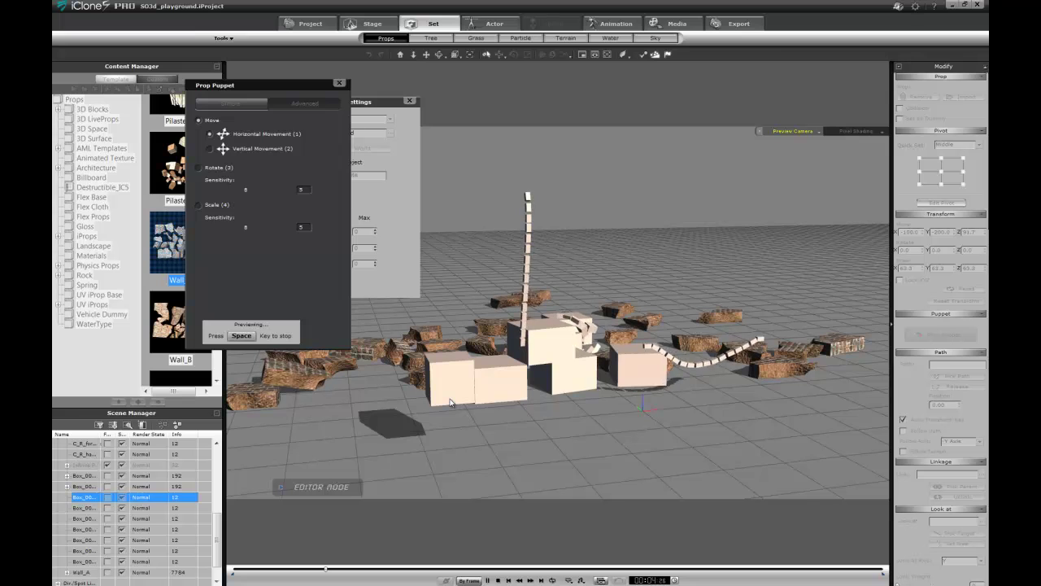
pyautogui.press('space')
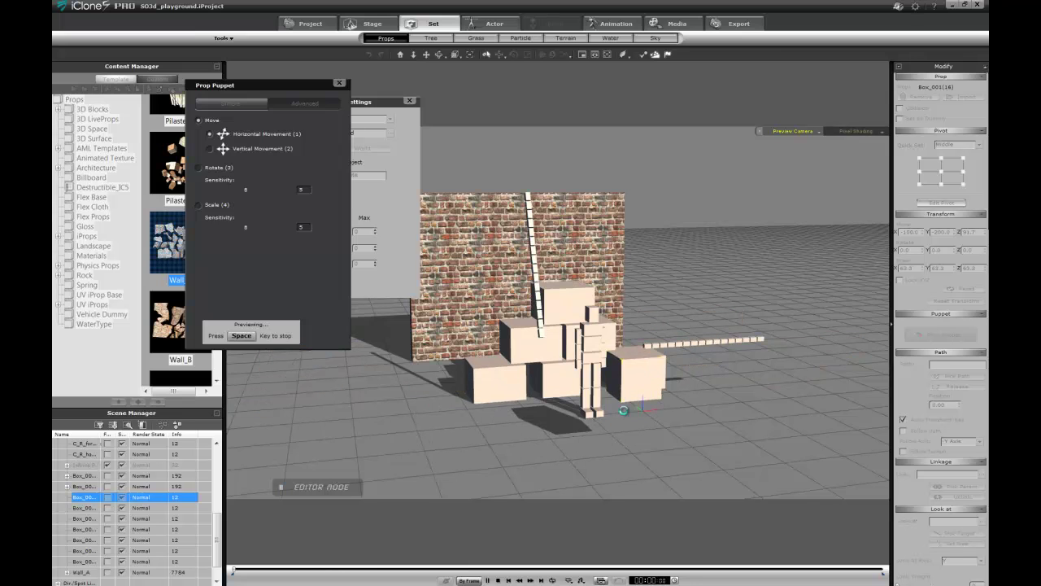
pyautogui.moveTo(600, 382); pyautogui.dragTo(728, 372, button='right')
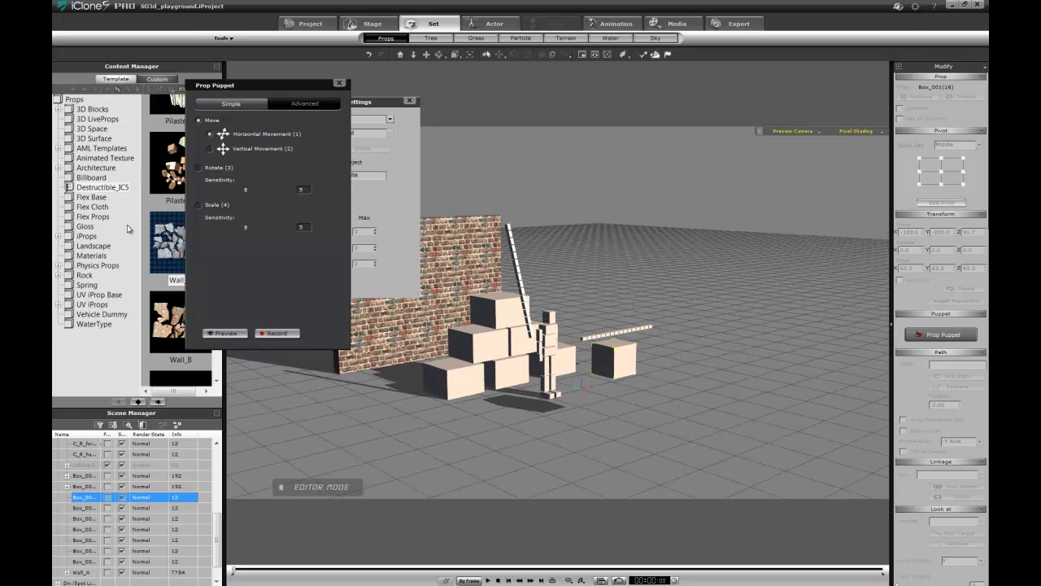
# Step: Add the Fantasy Rocks06 prop from the Fantasy G 01 rocks and move it along X to about 699.5
pyautogui.click(58, 275)
pyautogui.click(70, 285)
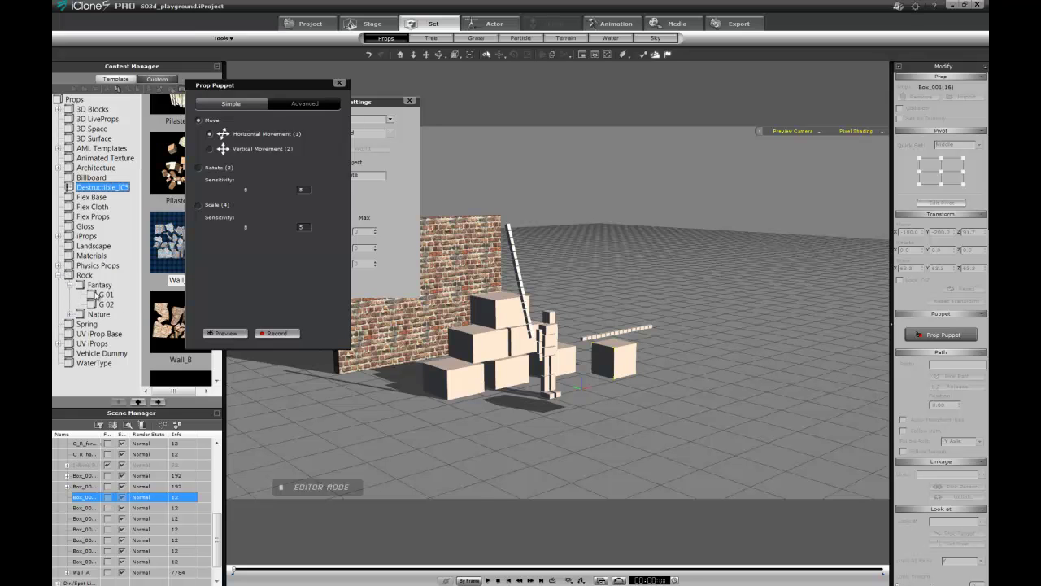
pyautogui.click(101, 295)
pyautogui.moveTo(238, 87); pyautogui.dragTo(297, 69)
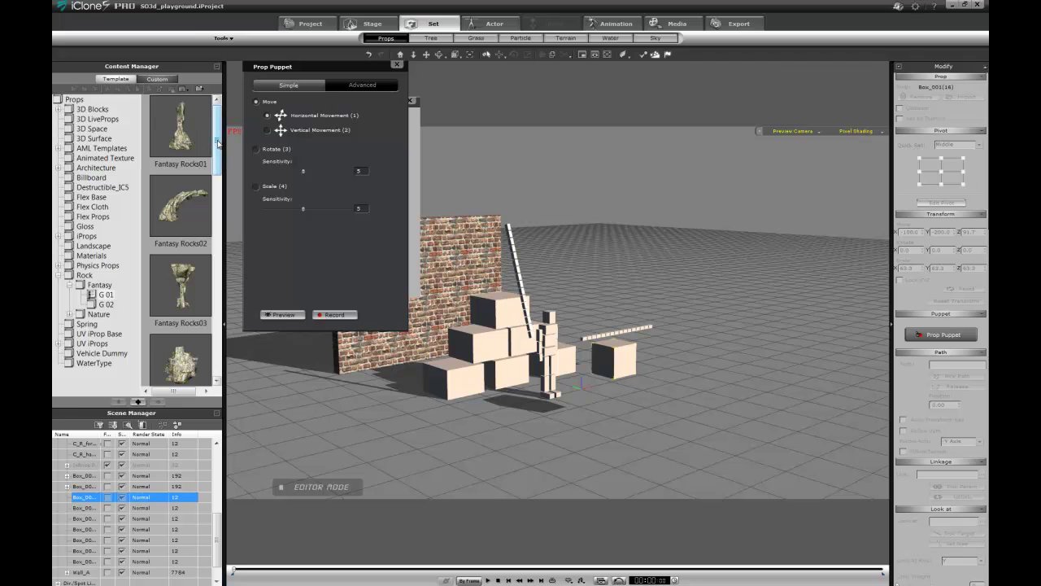
pyautogui.scroll(-5, 201, 236)
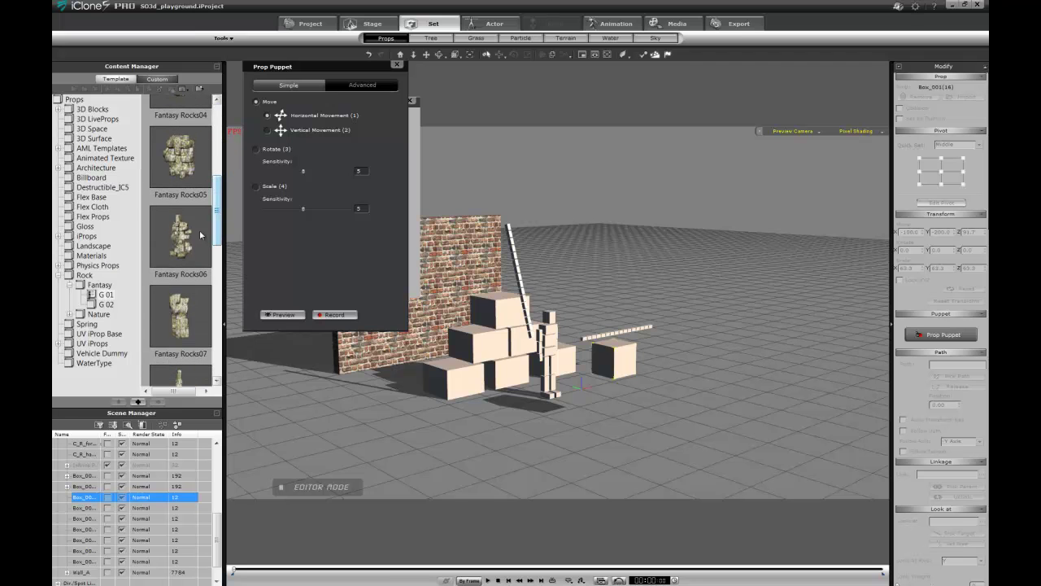
pyautogui.doubleClick(184, 249)
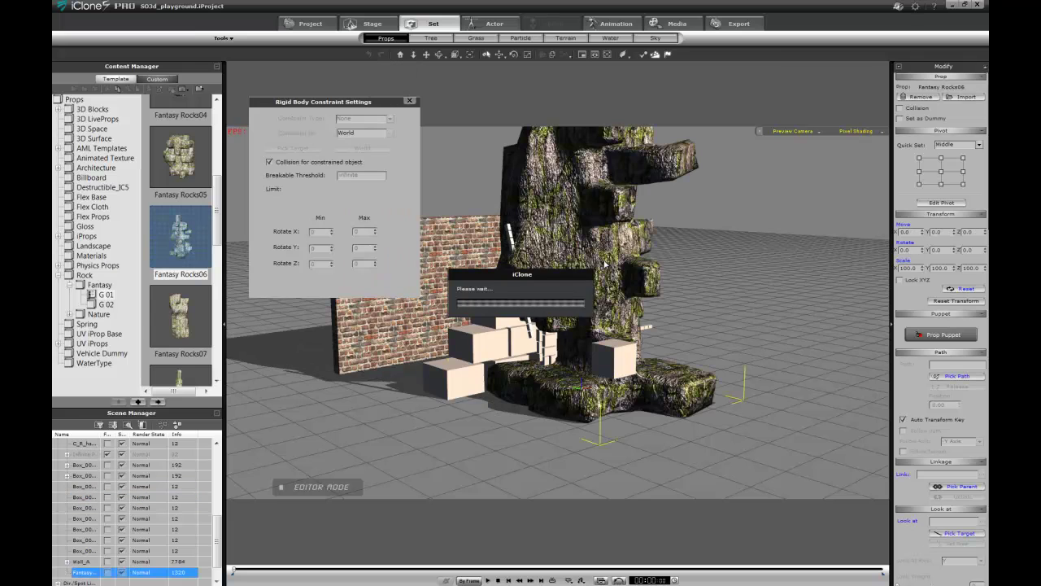
pyautogui.press('w')
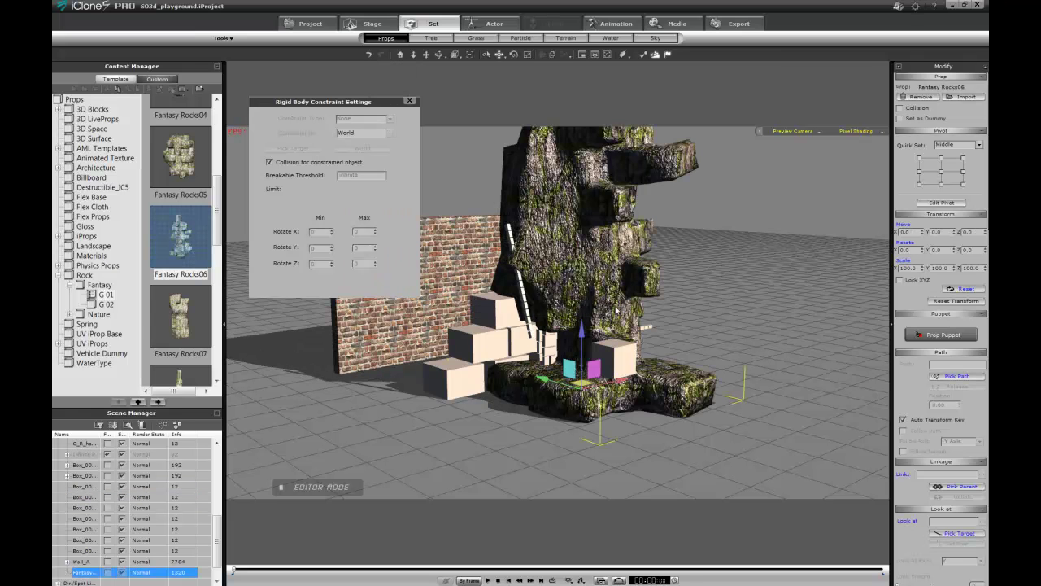
pyautogui.moveTo(608, 380); pyautogui.dragTo(757, 278)
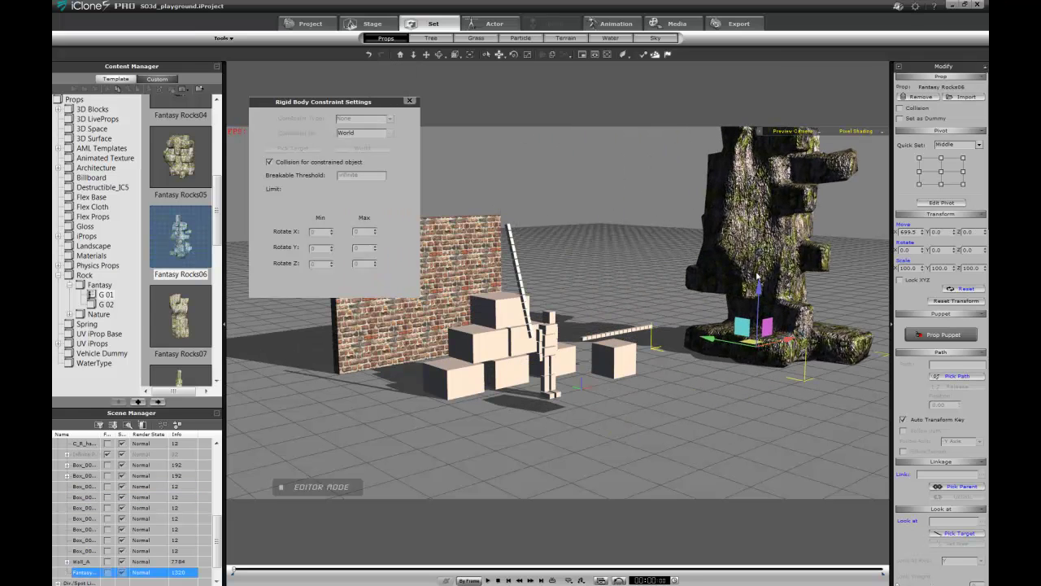
# Step: Activate rigid-body physics on the rock, set its bound type to Self Mesh, and move the physics settings clear of it
pyautogui.rightClick(757, 190)
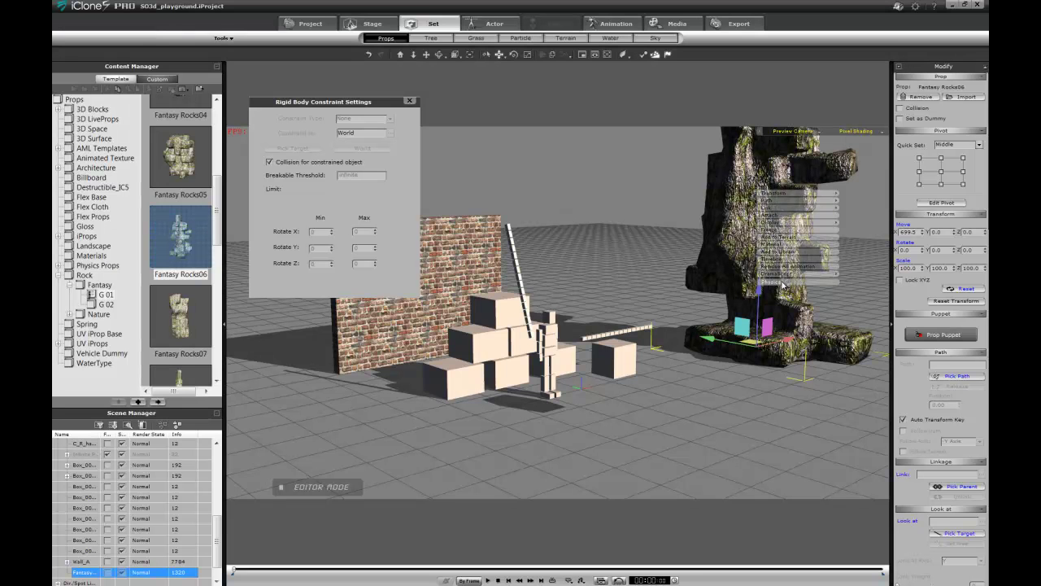
pyautogui.click(782, 284)
pyautogui.click(738, 200)
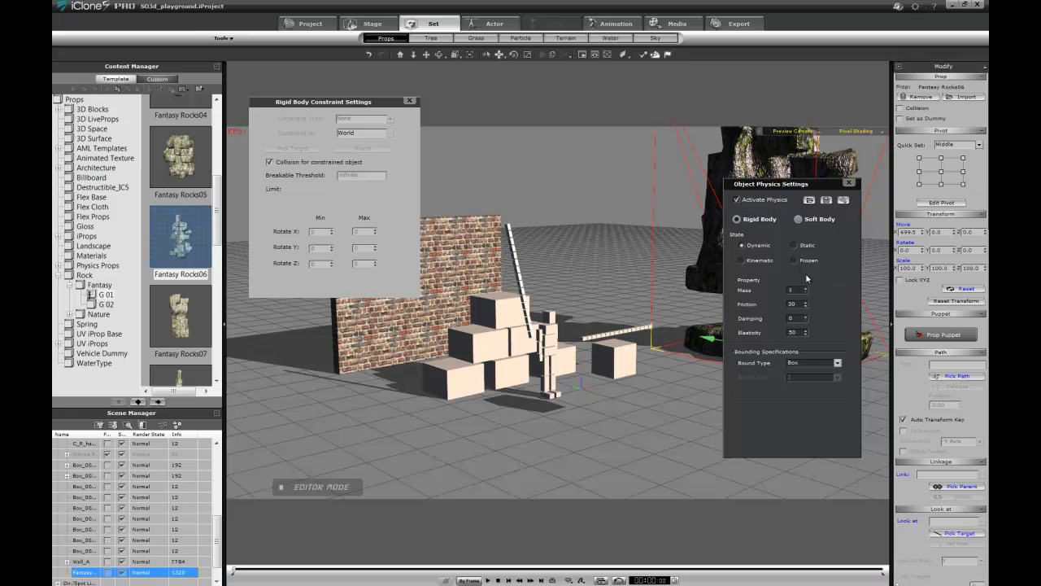
pyautogui.click(838, 366)
pyautogui.click(832, 413)
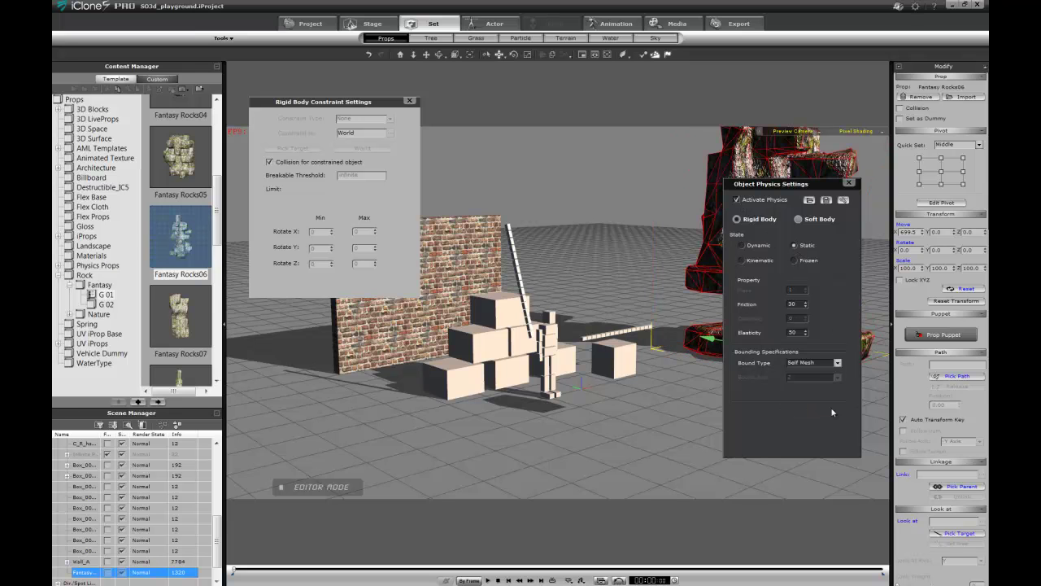
pyautogui.moveTo(761, 186); pyautogui.dragTo(324, 250)
# Step: Move the ragdoll by its pelvis to above the rock's peak, at about X 654.5 and Z 962.4
pyautogui.scroll(-2, 687, 238)
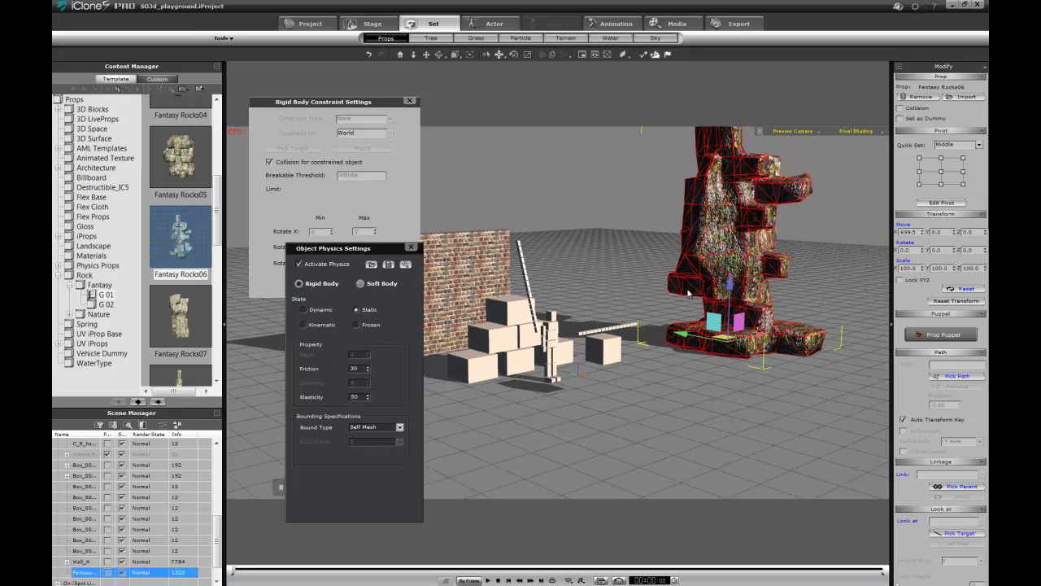
pyautogui.moveTo(687, 238); pyautogui.dragTo(687, 405, button='middle')
pyautogui.scroll(-2, 687, 405)
pyautogui.moveTo(688, 395); pyautogui.dragTo(665, 377, button='right')
pyautogui.moveTo(751, 243); pyautogui.dragTo(765, 331, button='right')
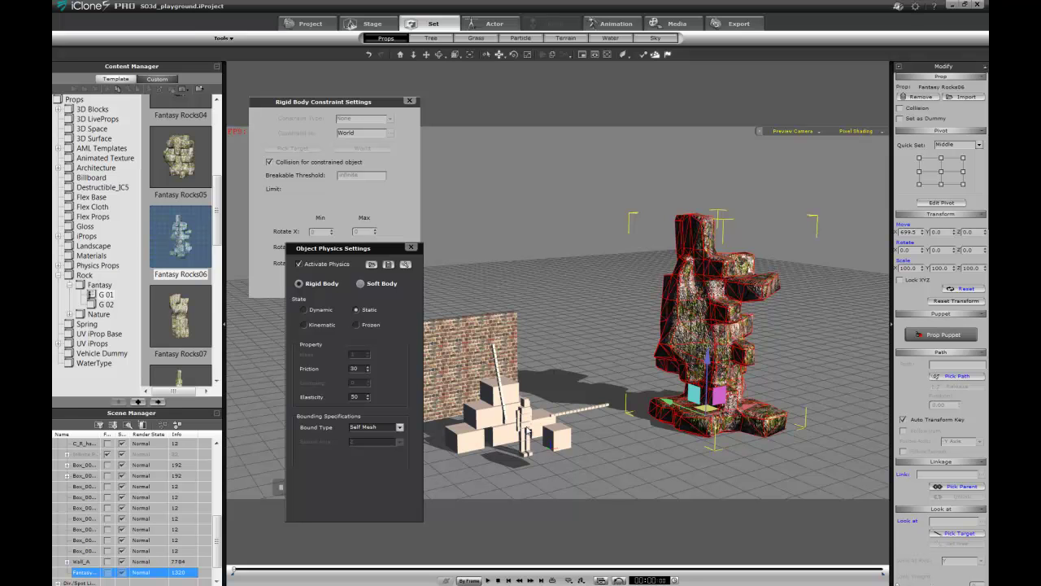
pyautogui.click(527, 430)
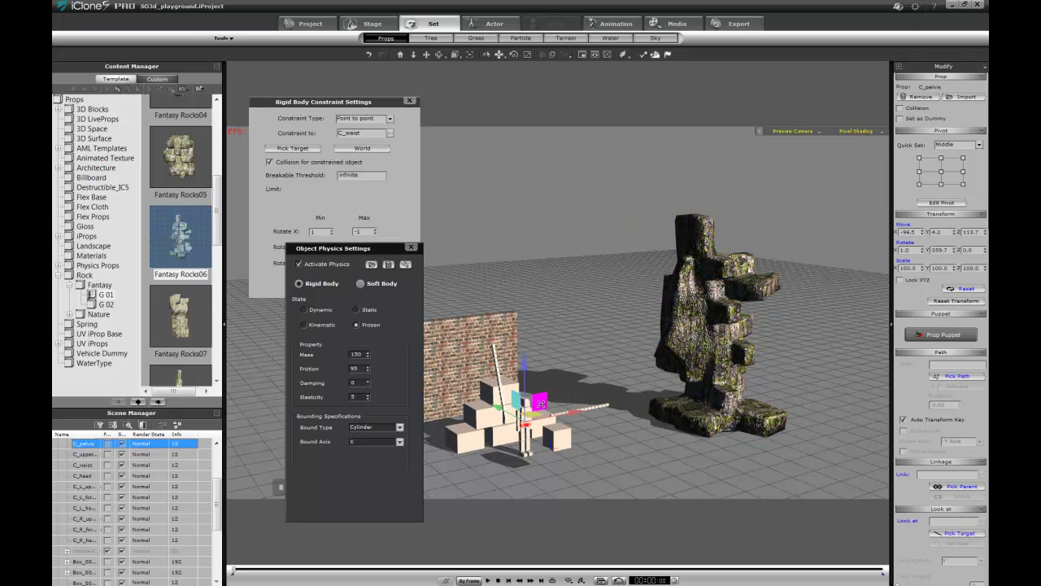
pyautogui.moveTo(540, 402); pyautogui.dragTo(720, 150)
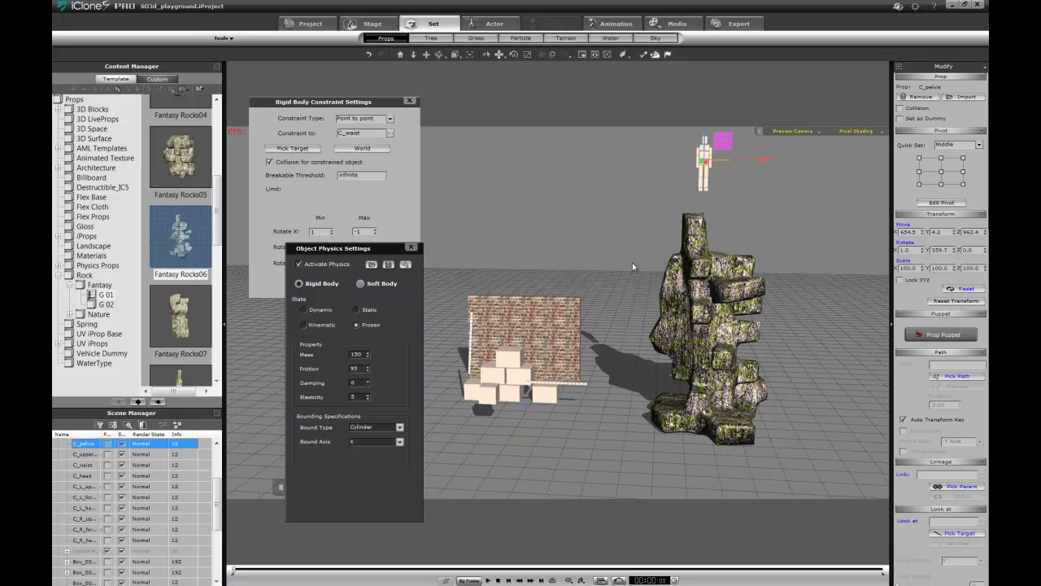
pyautogui.moveTo(788, 294); pyautogui.dragTo(752, 240, button='right')
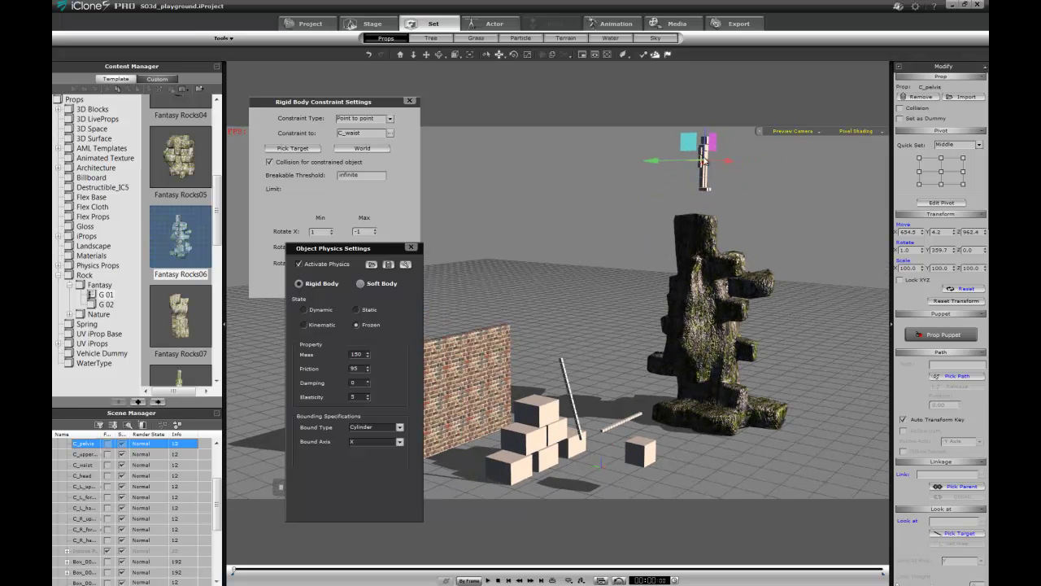
# Step: Set the physics state of all the ragdoll's body parts to Dynamic and clear the selection
pyautogui.moveTo(727, 174); pyautogui.dragTo(698, 253, button='right')
pyautogui.moveTo(617, 223); pyautogui.dragTo(689, 308)
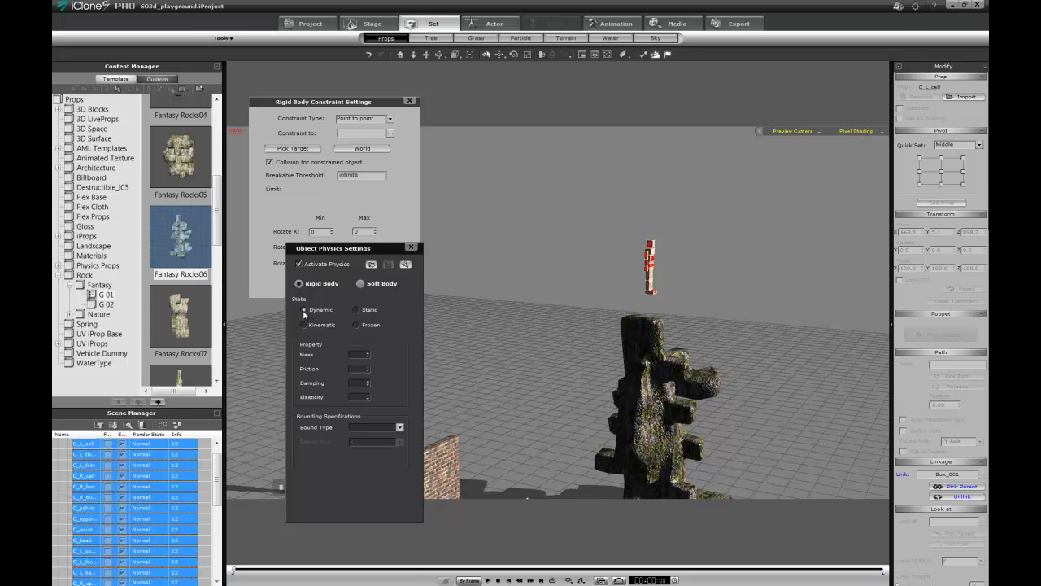
pyautogui.moveTo(699, 274); pyautogui.dragTo(697, 242, button='right')
pyautogui.click(733, 239)
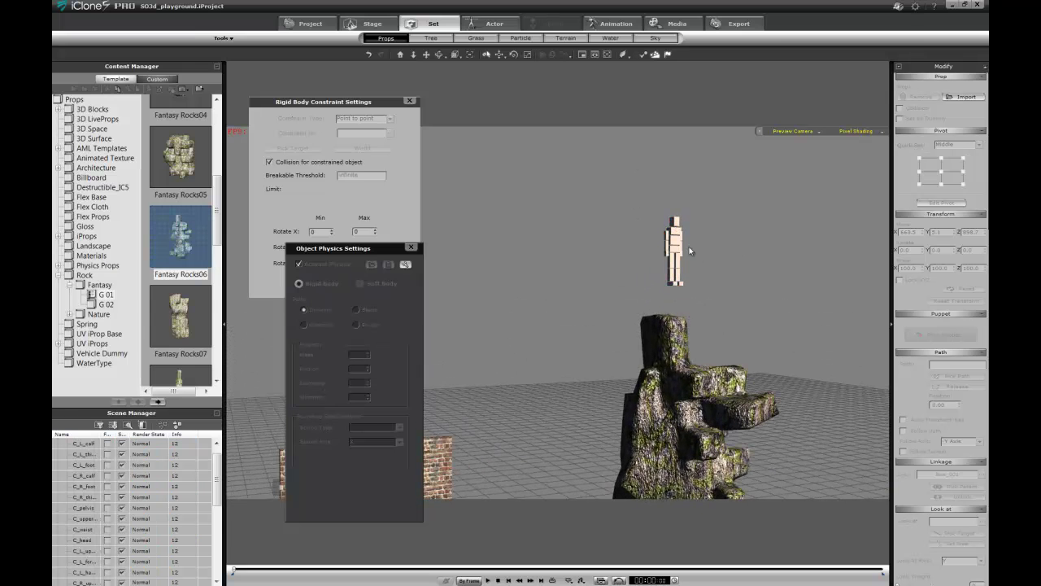
# Step: Tilt the whole ragdoll forward by rotating its pelvis to about 54.4 on X
pyautogui.click(676, 253)
pyautogui.moveTo(695, 252); pyautogui.dragTo(688, 229, button='right')
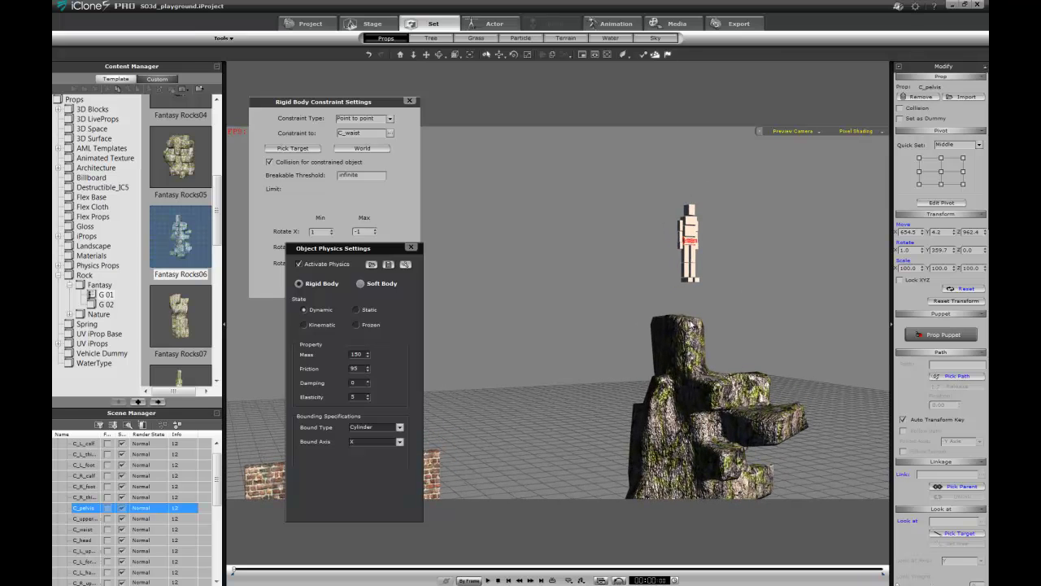
pyautogui.press('w')
pyautogui.press('e')
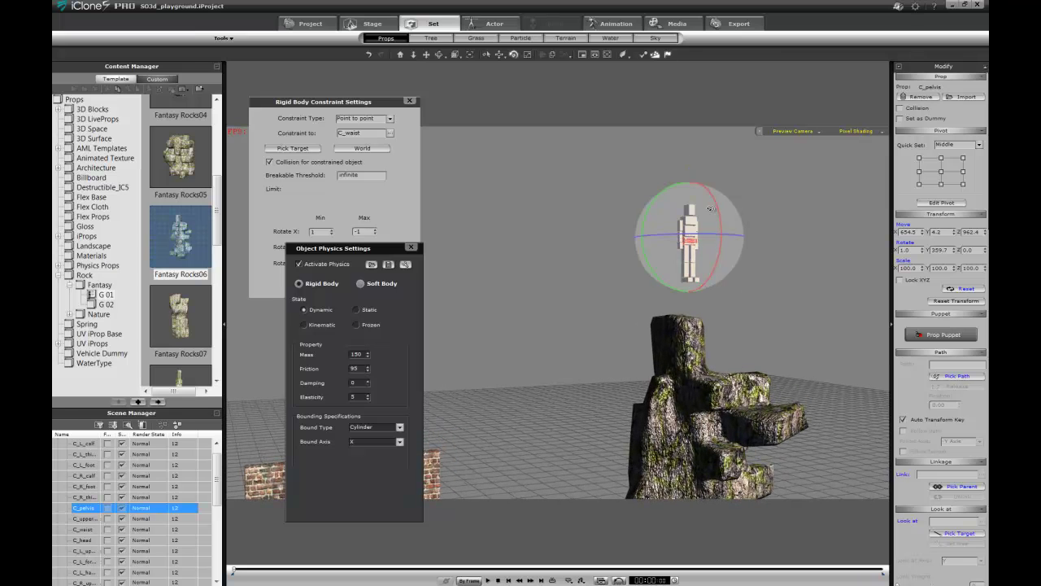
pyautogui.moveTo(711, 199)
pyautogui.mouseDown()
pyautogui.moveTo(714, 222)
pyautogui.moveTo(690, 226)
pyautogui.moveTo(692, 195)
pyautogui.mouseUp()
# Step: Rotate the ragdoll's upper arms away from its torso
pyautogui.click(697, 220)
pyautogui.moveTo(759, 209); pyautogui.dragTo(603, 220, button='right')
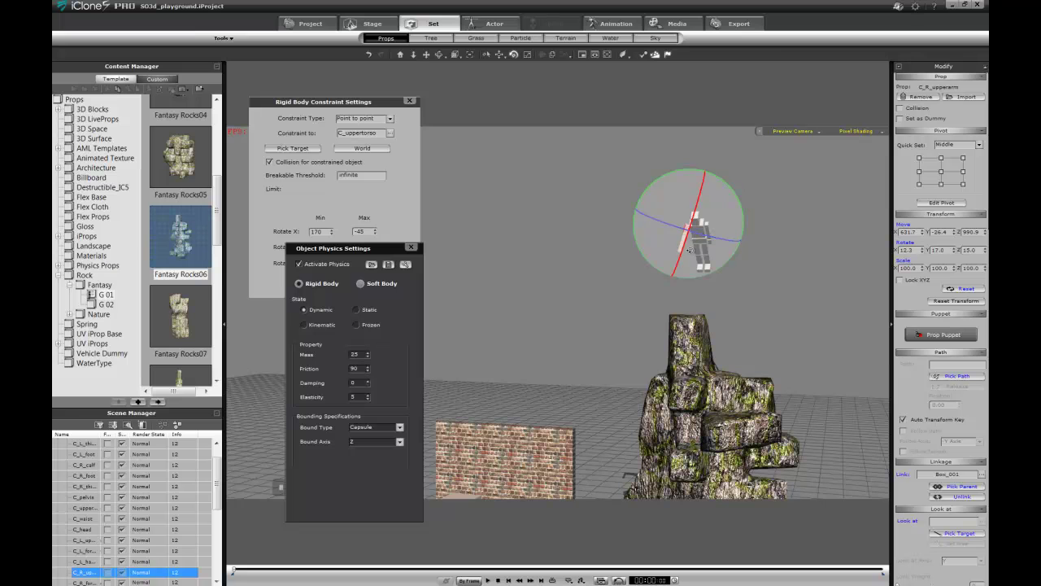
pyautogui.click(714, 225)
pyautogui.moveTo(714, 225); pyautogui.dragTo(710, 188)
# Step: Rotate the ragdoll's right thigh to about X 64.8, Y 351.7 and Z 31.0 to spread the legs
pyautogui.moveTo(726, 295)
pyautogui.mouseDown(button='right')
pyautogui.moveTo(634, 301)
pyautogui.moveTo(734, 299)
pyautogui.mouseUp(button='right')
pyautogui.moveTo(639, 223); pyautogui.dragTo(708, 327, button='right')
pyautogui.click(702, 265)
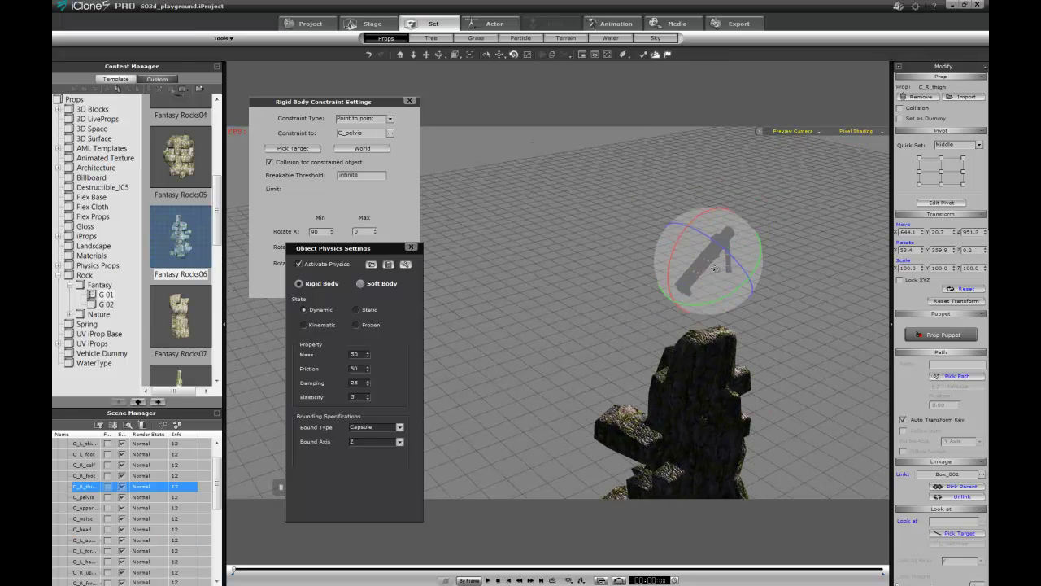
pyautogui.moveTo(793, 294); pyautogui.dragTo(666, 138, button='right')
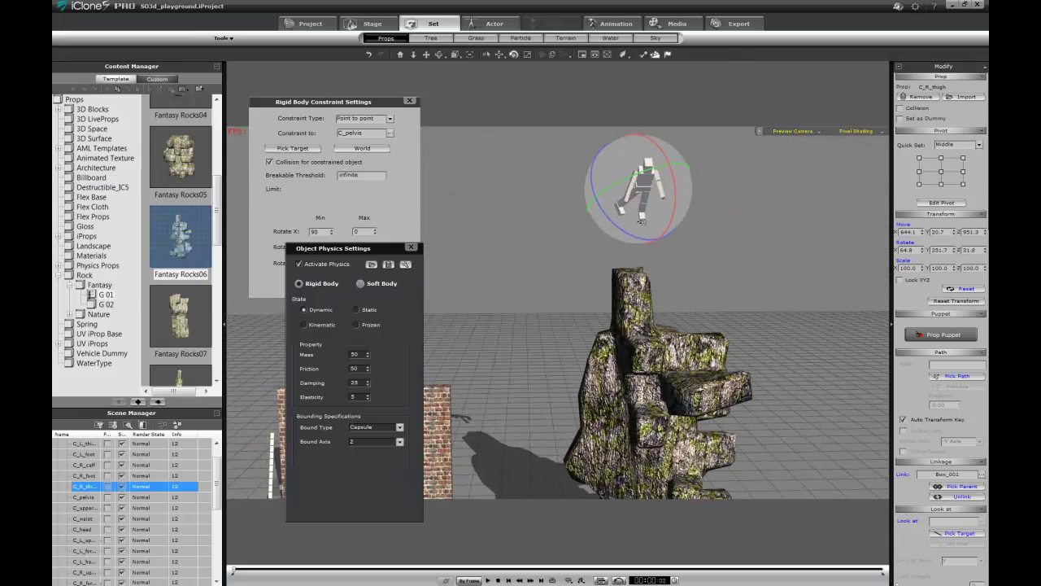
# Step: Move the posed ragdoll by its pelvis to about Y -99.1 and Z 939.5 above the rock
pyautogui.press('q')
pyautogui.click(646, 194)
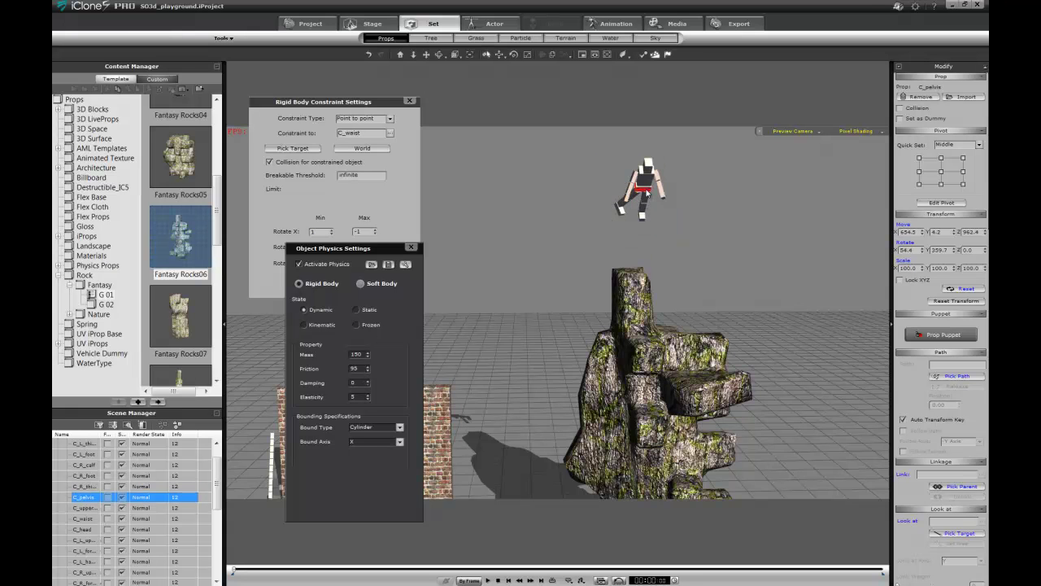
pyautogui.moveTo(635, 202); pyautogui.dragTo(867, 225, button='right')
pyautogui.press('w')
pyautogui.moveTo(619, 170); pyautogui.dragTo(684, 173)
pyautogui.moveTo(674, 174); pyautogui.dragTo(670, 172)
# Step: Switch playback to Realtime, play the simulation of the ragdoll falling down the rock, and stop it to return to the start
pyautogui.moveTo(750, 212); pyautogui.dragTo(824, 245, button='right')
pyautogui.scroll(-4, 825, 245)
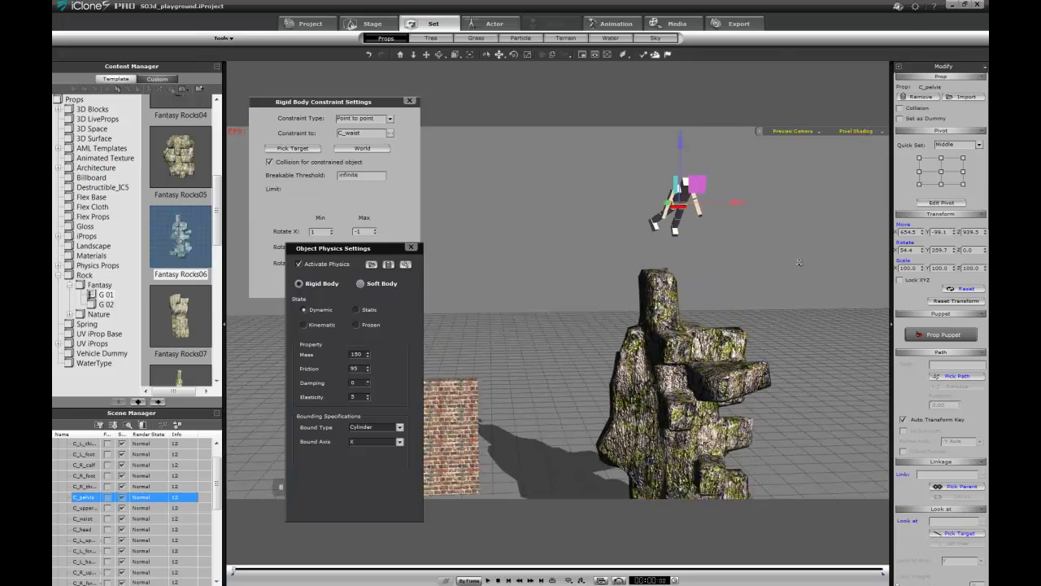
pyautogui.moveTo(685, 406); pyautogui.dragTo(682, 370, button='middle')
pyautogui.moveTo(681, 370); pyautogui.dragTo(650, 369, button='right')
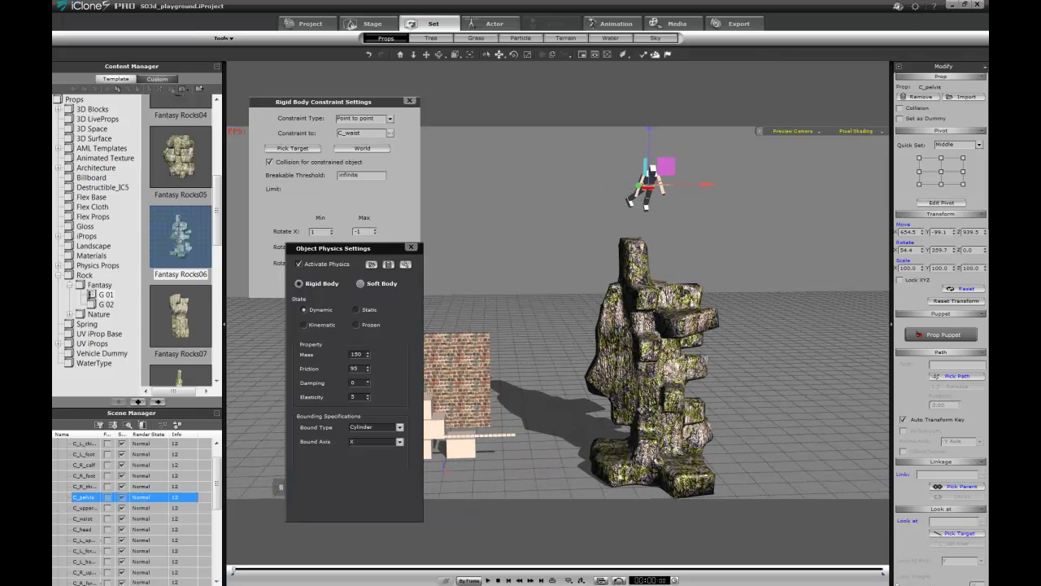
pyautogui.click(470, 580)
pyautogui.moveTo(761, 193); pyautogui.dragTo(828, 205, button='right')
pyautogui.press('space')
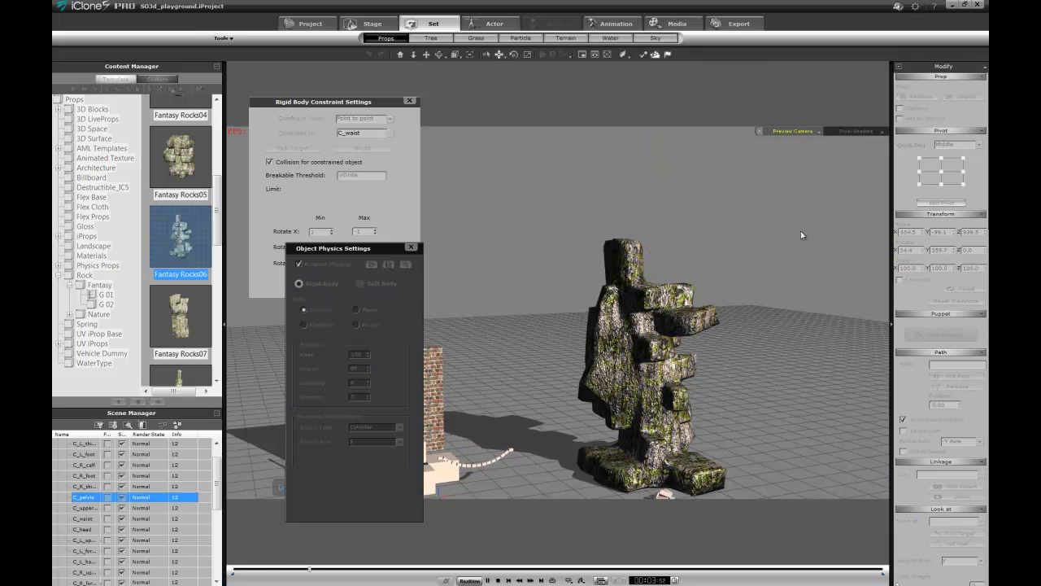
pyautogui.moveTo(801, 231); pyautogui.dragTo(797, 348, button='right')
pyautogui.press('space')
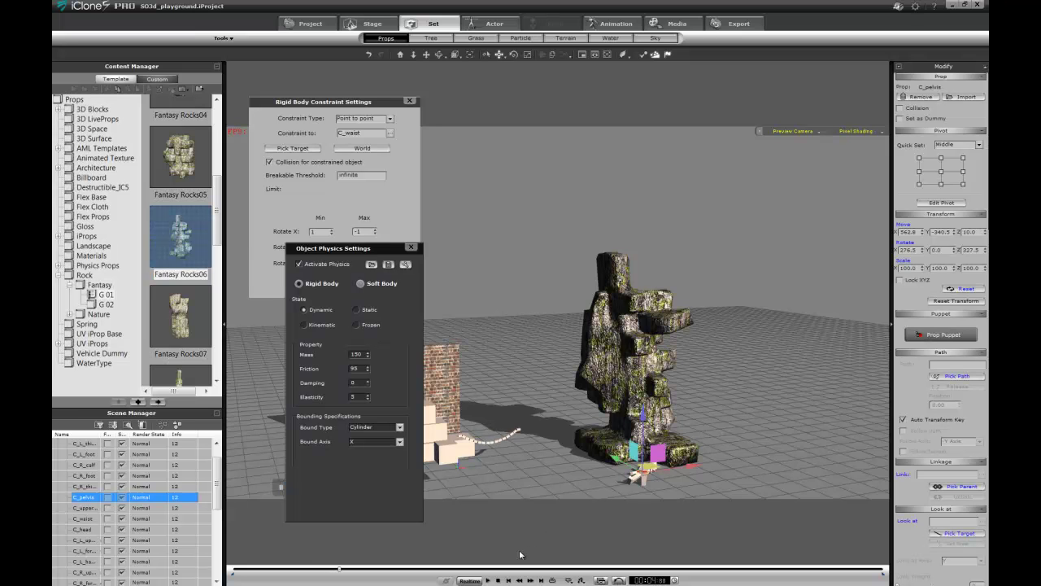
pyautogui.click(497, 580)
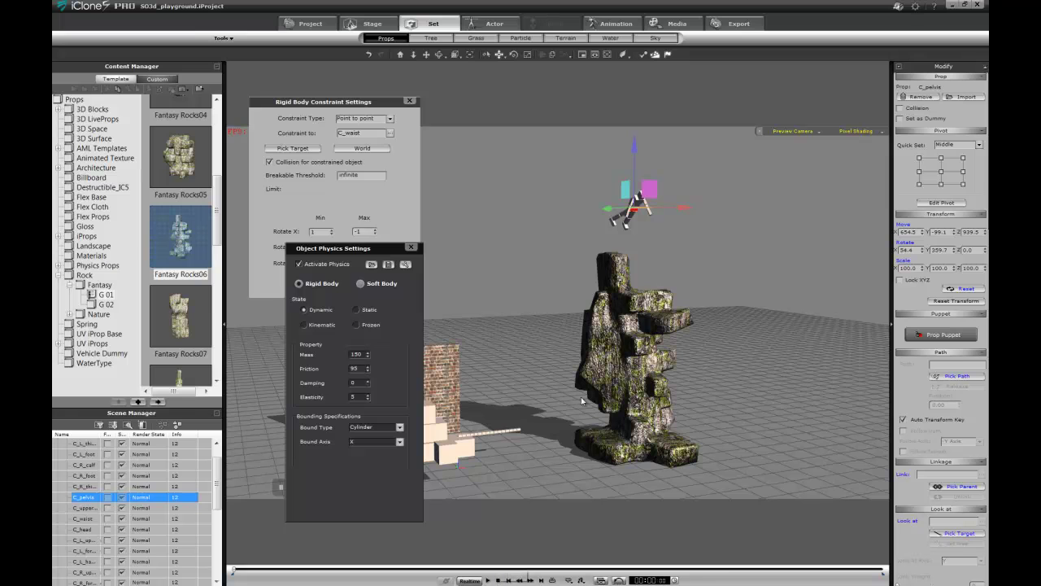